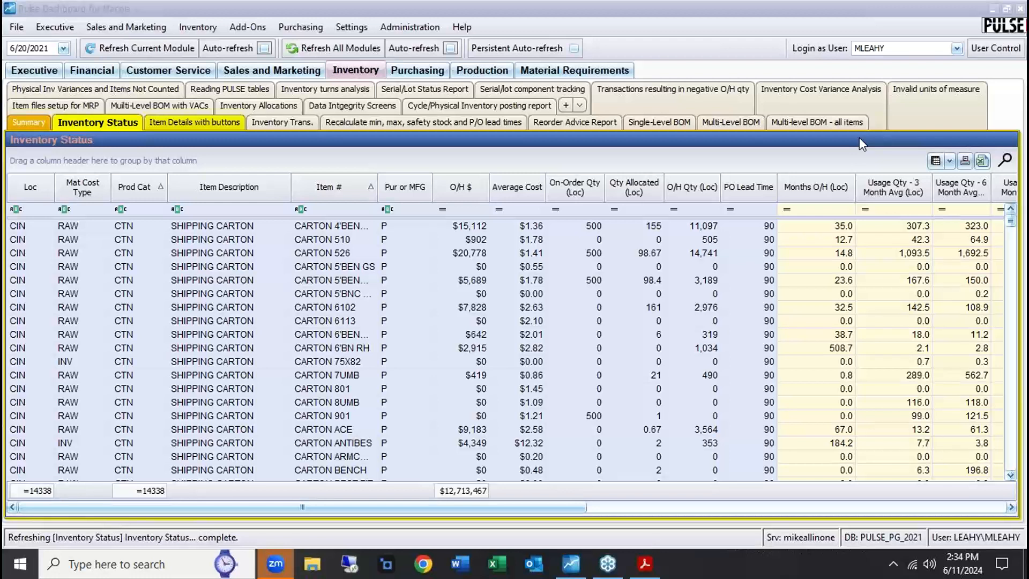
# Step: Examine the Inventory Status list across its usage averages, last activity dates and monthly 2021 usage quantity columns
pyautogui.moveTo(983, 139)
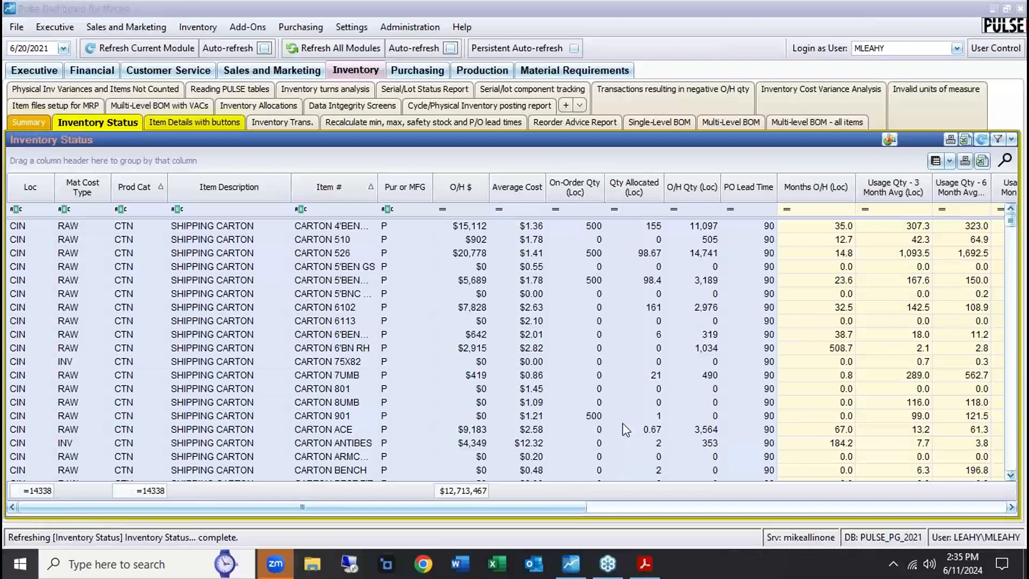
pyautogui.moveTo(504, 506); pyautogui.dragTo(718, 553)
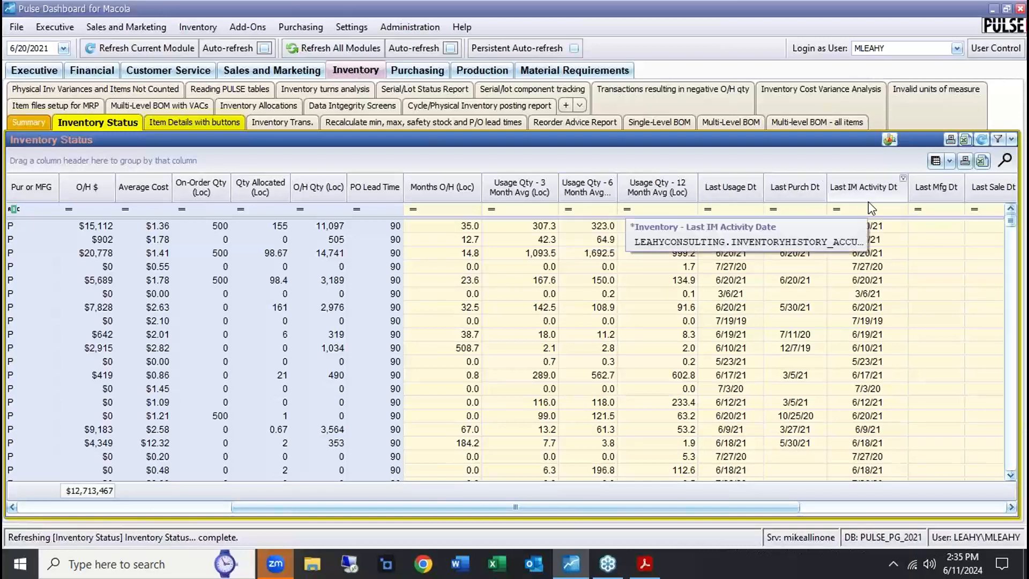
pyautogui.moveTo(642, 506); pyautogui.dragTo(823, 508)
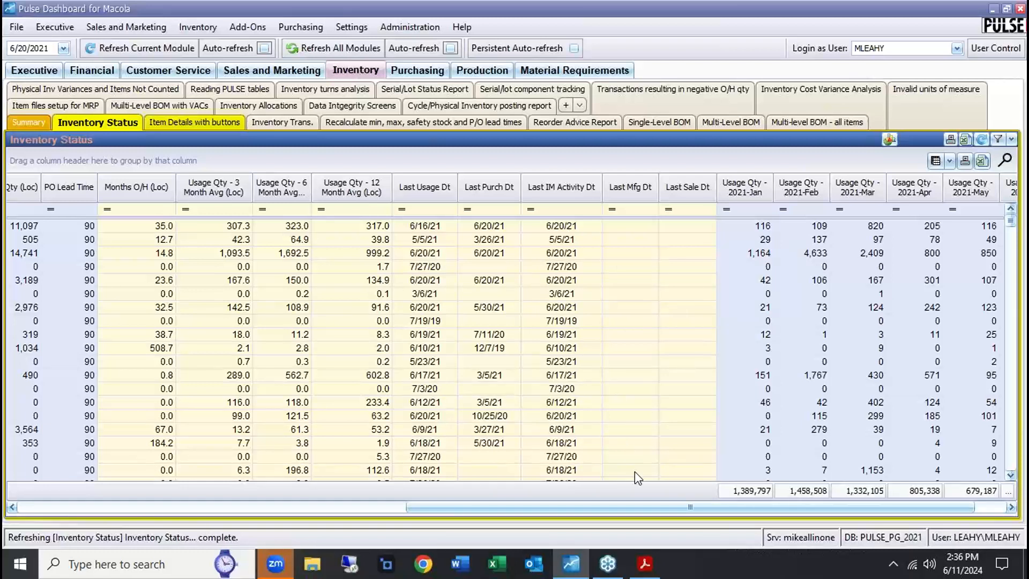
pyautogui.moveTo(644, 505); pyautogui.dragTo(680, 503)
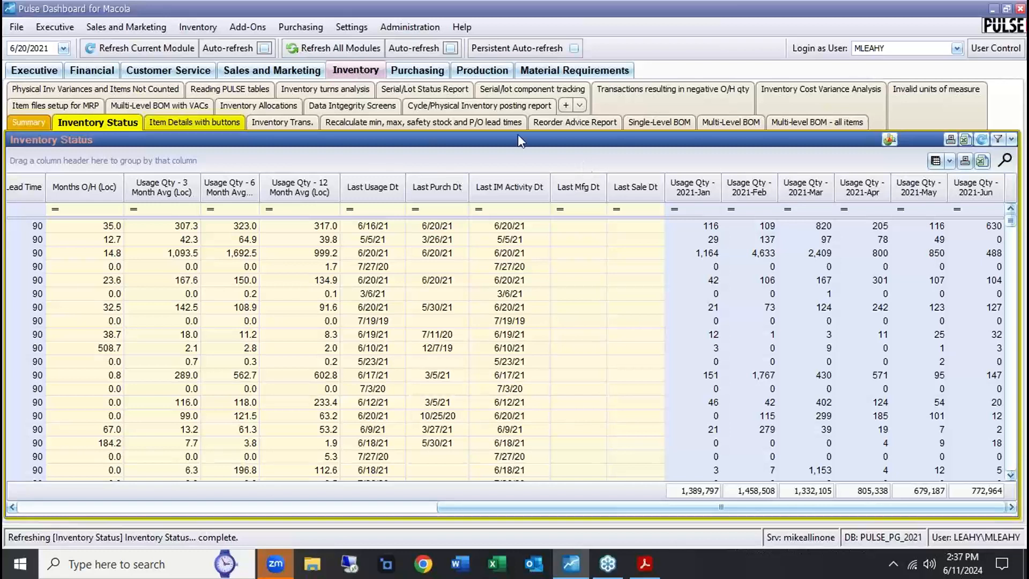
# Step: Display the Customer Order Shortages list and check its shortage horizon and MRP settings, accepting them to refresh the list
pyautogui.click(168, 72)
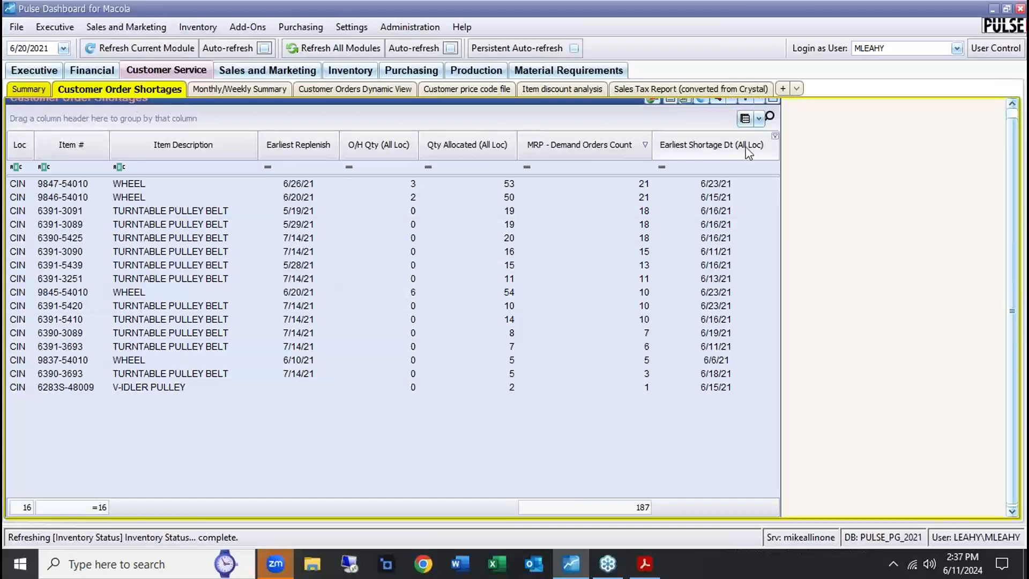
pyautogui.moveTo(1012, 164); pyautogui.dragTo(1013, 151)
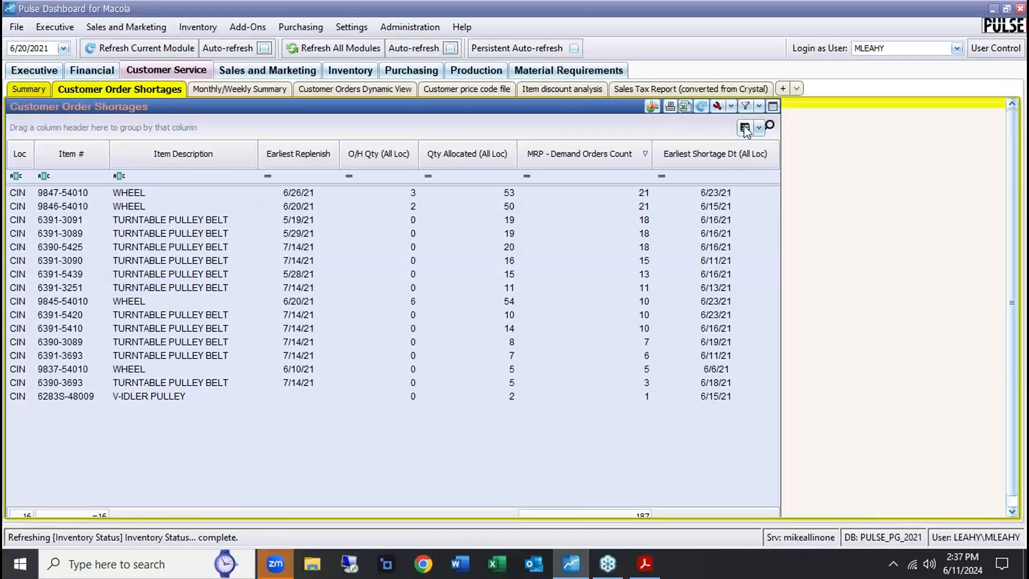
pyautogui.click(717, 106)
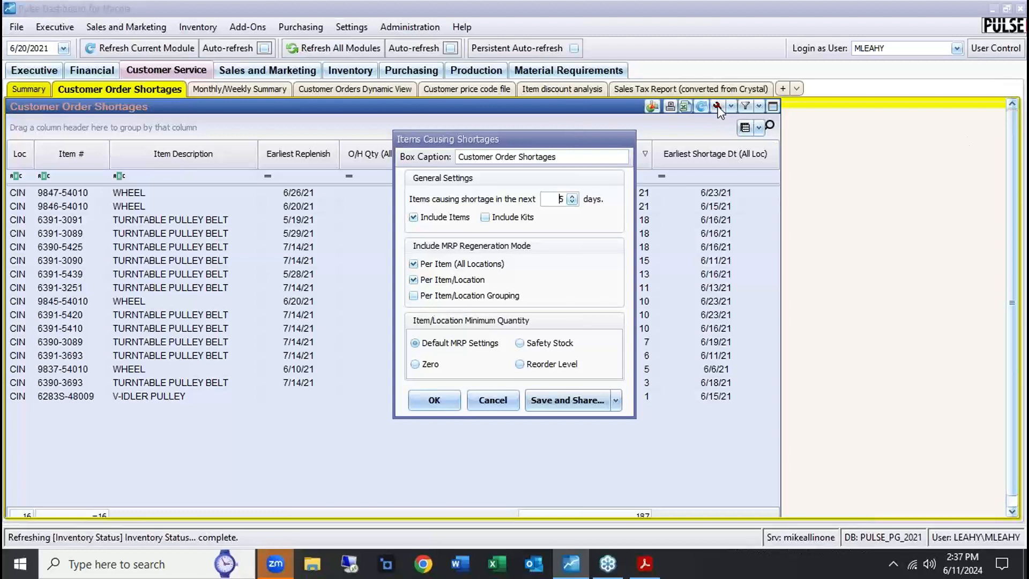
pyautogui.doubleClick(565, 200)
pyautogui.click(434, 401)
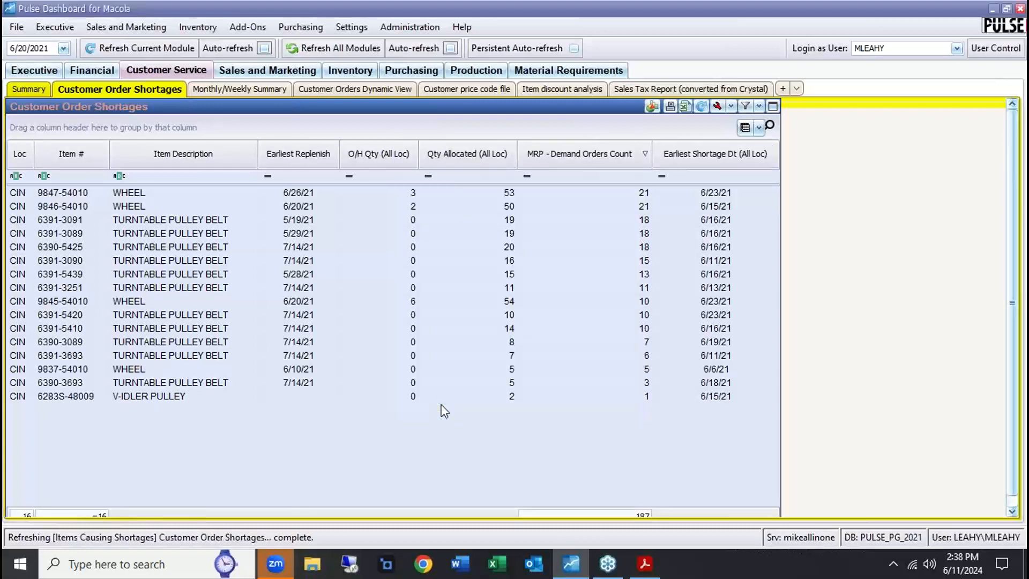
pyautogui.doubleClick(258, 111)
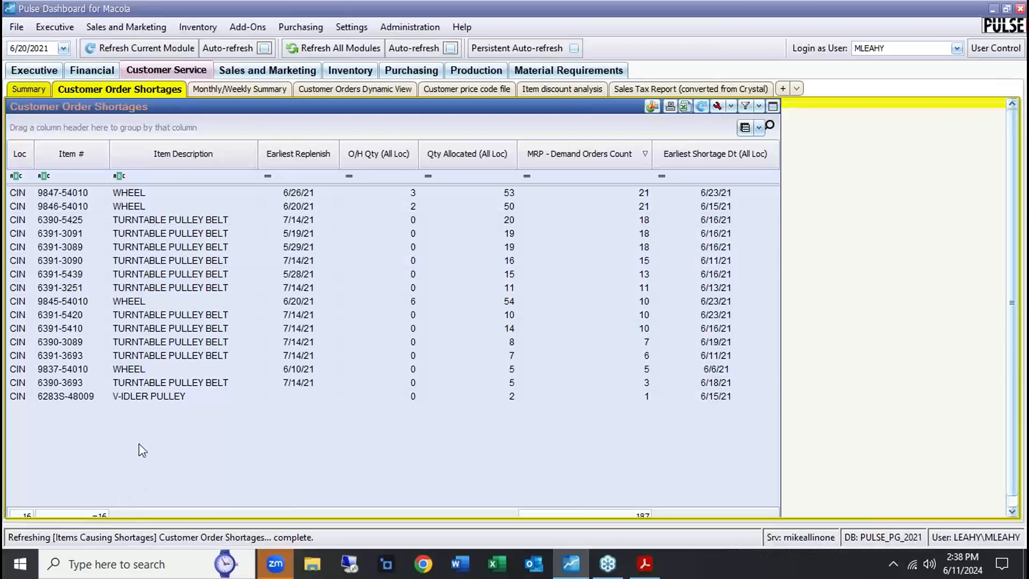
# Step: Drill into the MRP demand and replenishment detail of wheel items 9847-54010 and 9846-54010, closing each detail view
pyautogui.moveTo(77, 281)
pyautogui.moveTo(66, 199)
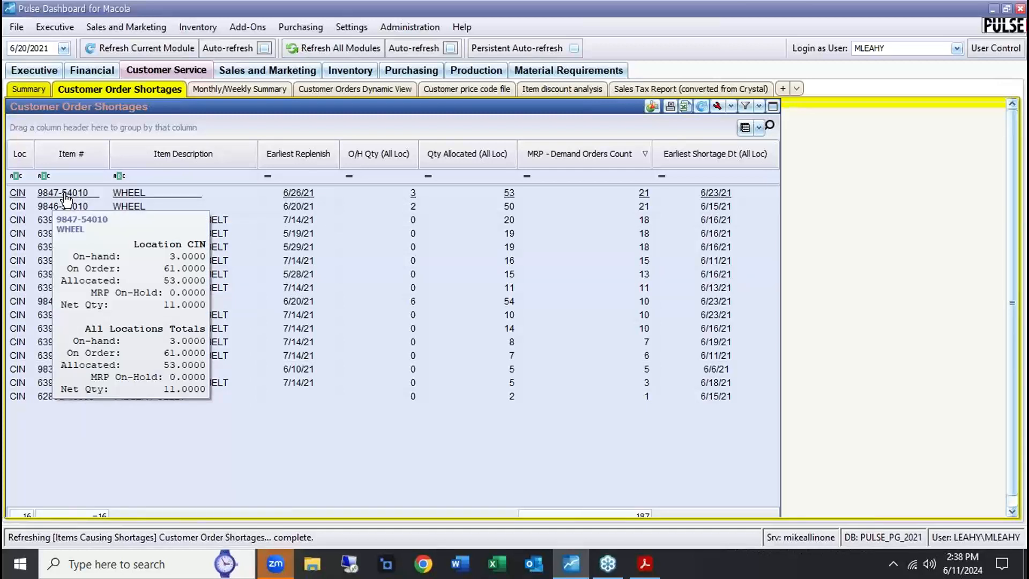
pyautogui.click(65, 197)
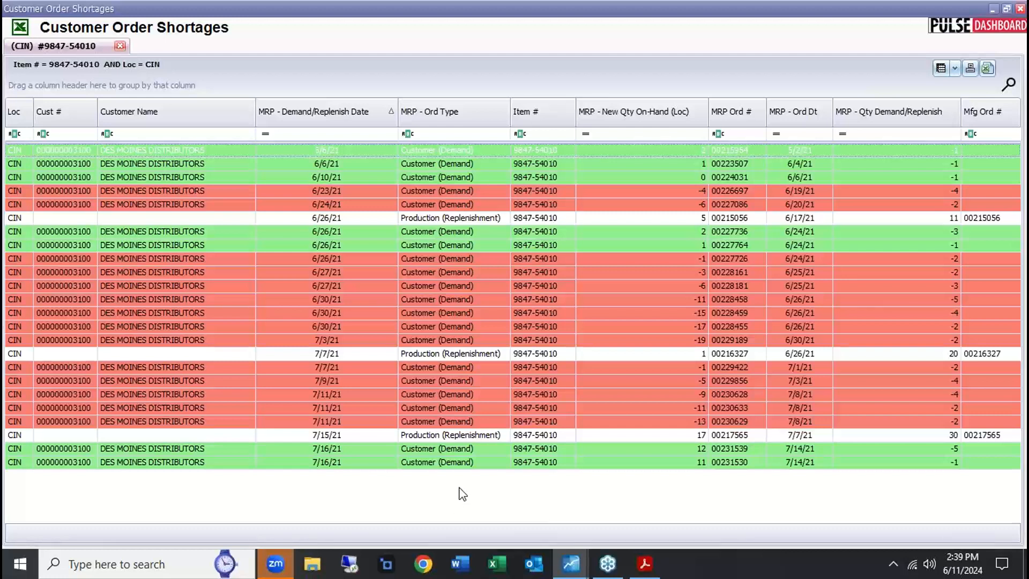
pyautogui.press('Escape')
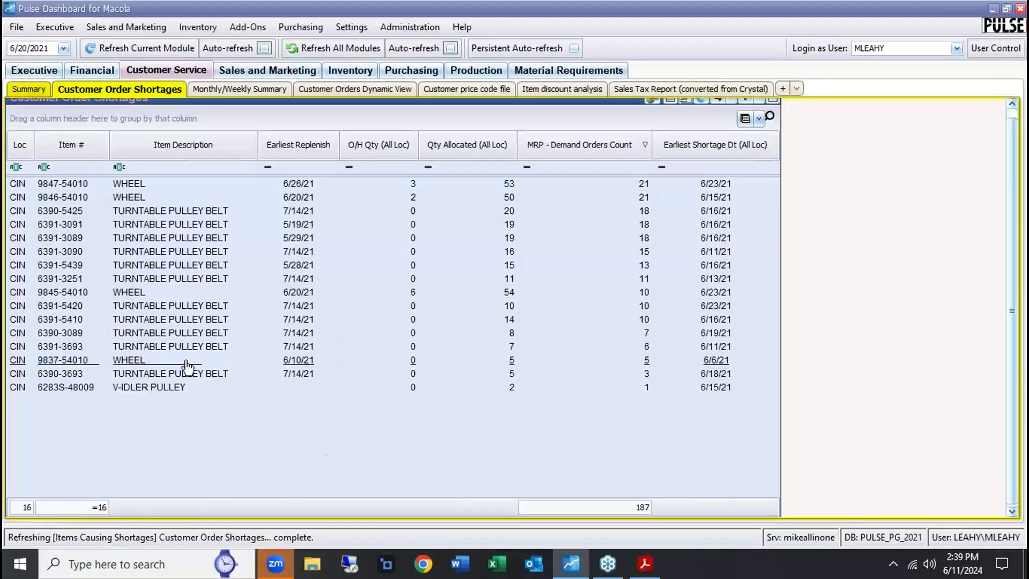
pyautogui.click(56, 200)
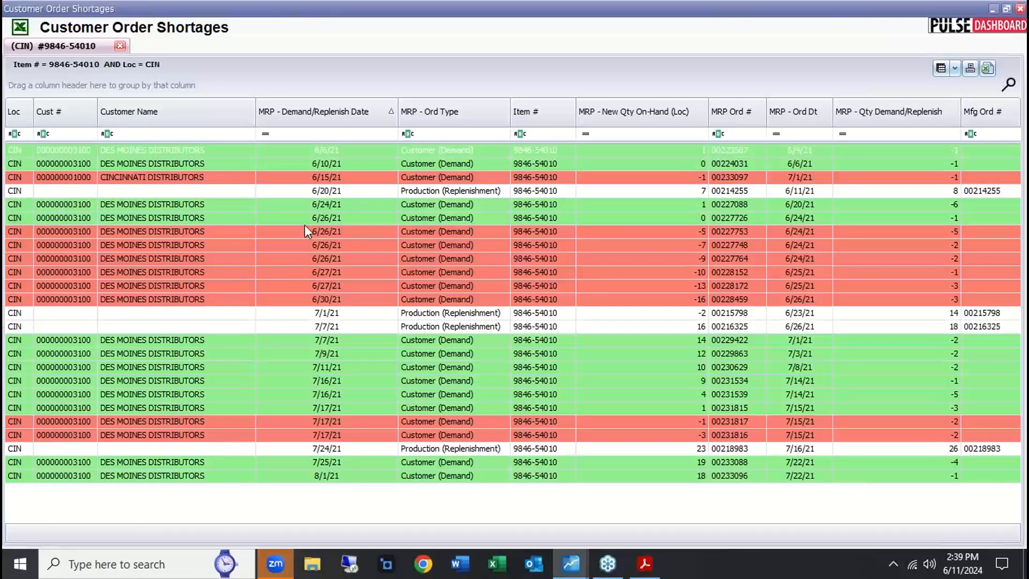
pyautogui.press('Escape')
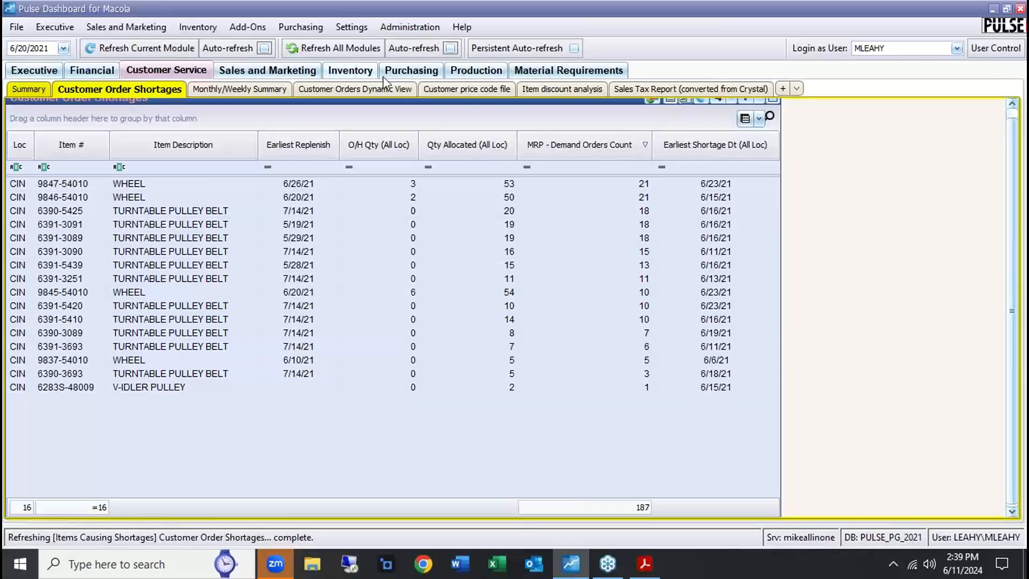
# Step: Accept the shortage settings of Component Shortages for Production Orders and view the MRP detail for item POLY SH #308-CA
pyautogui.click(460, 75)
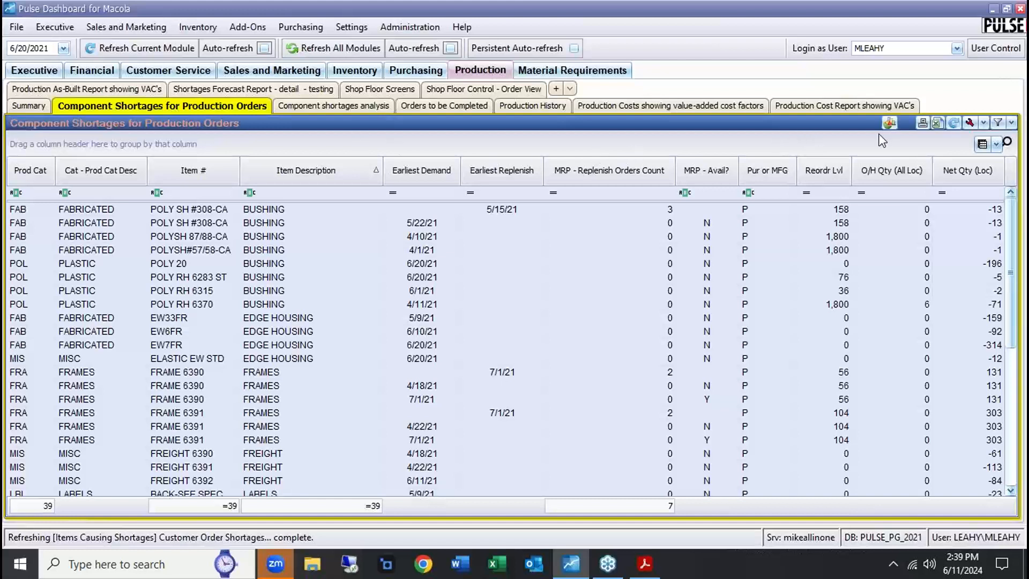
pyautogui.click(970, 123)
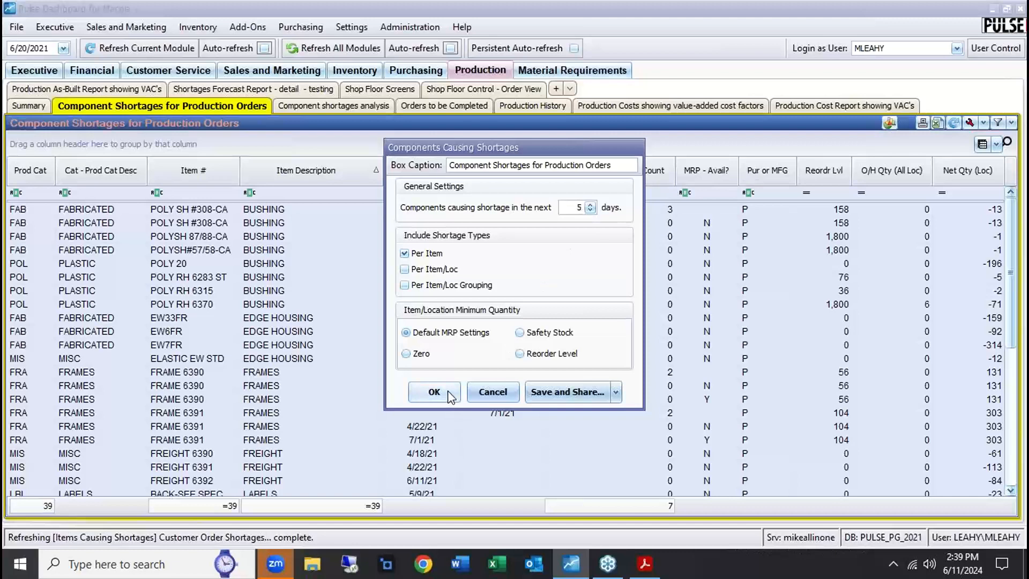
pyautogui.click(435, 392)
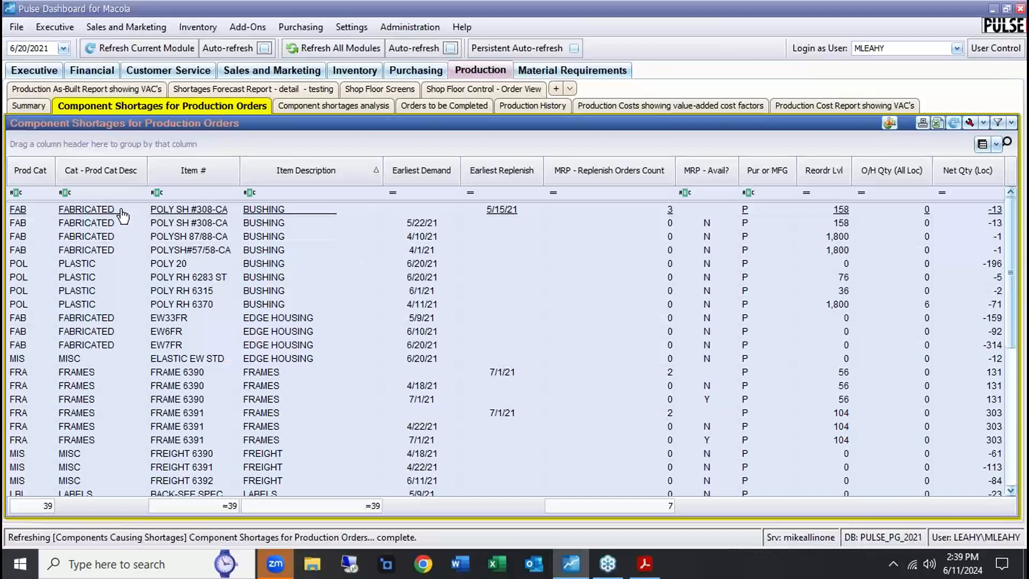
pyautogui.click(203, 220)
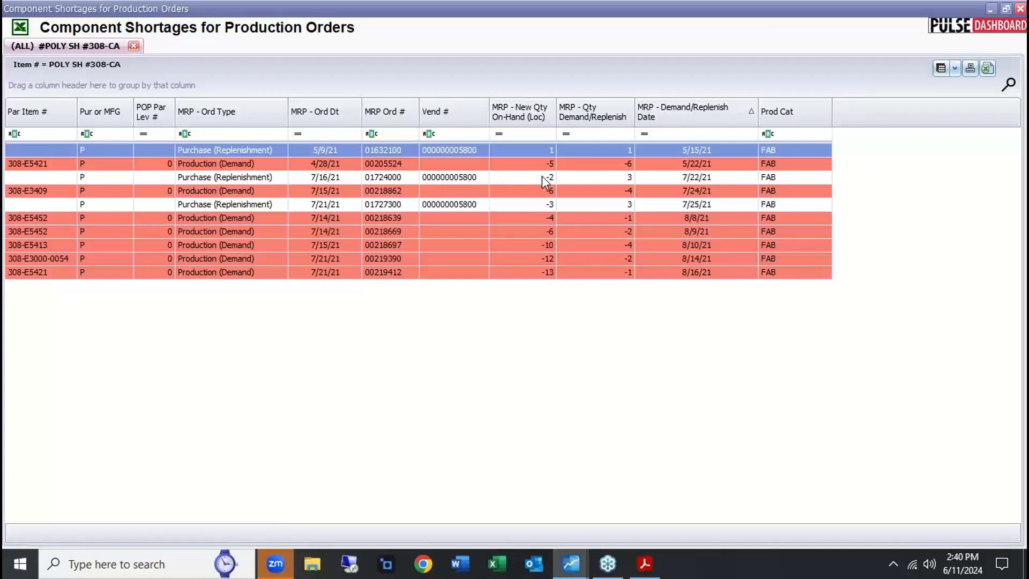
pyautogui.press('Escape')
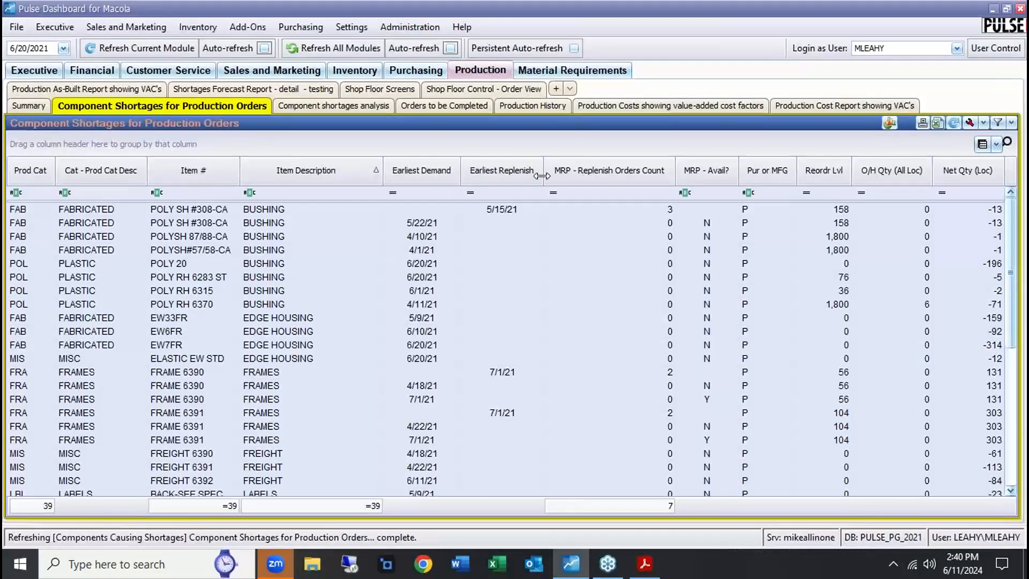
# Step: Review component availability for sales orders and for manufactured item 003-E5413, enlarging the lower Availability View pane
pyautogui.click(569, 74)
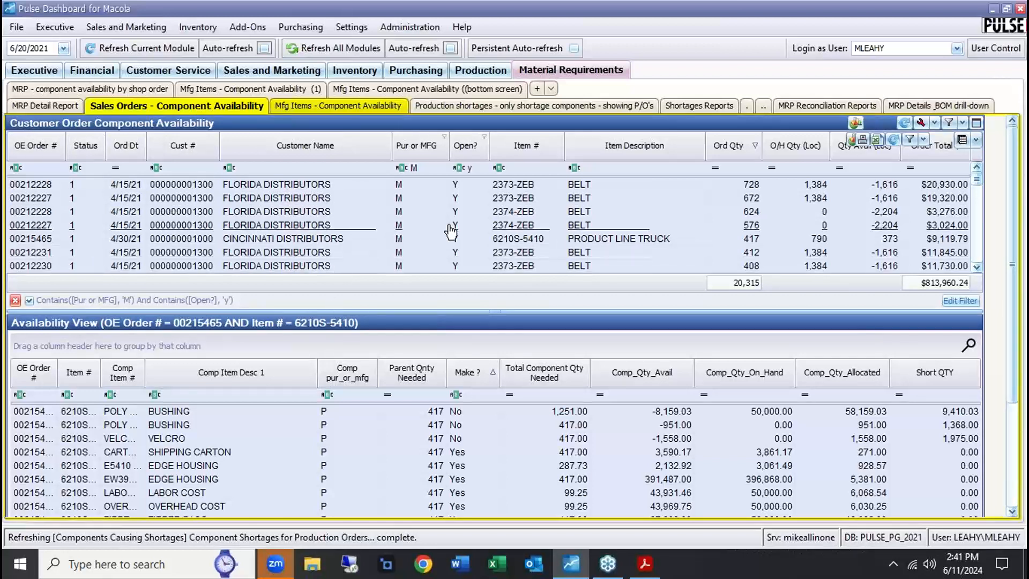
pyautogui.moveTo(513, 245)
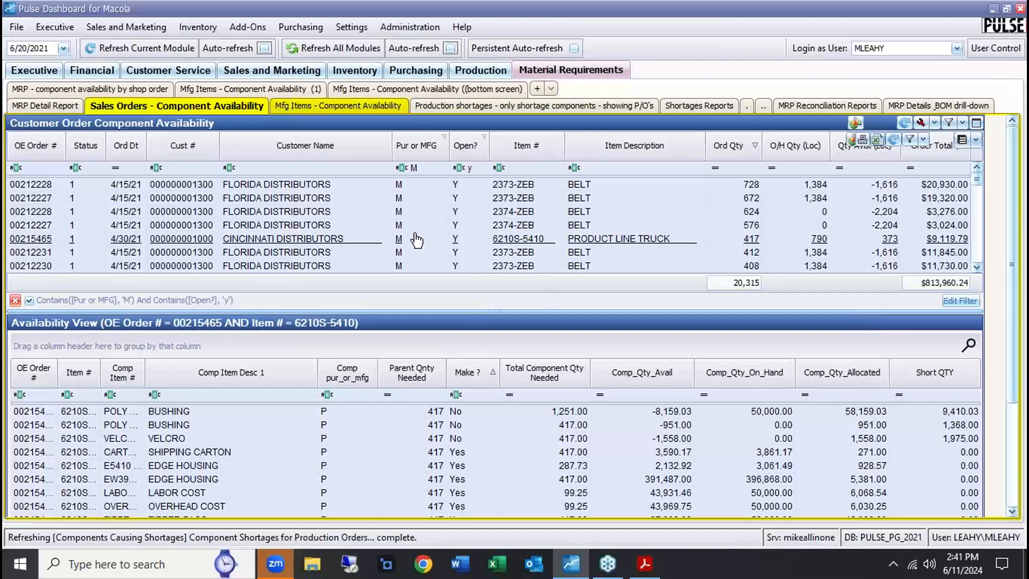
pyautogui.click(301, 105)
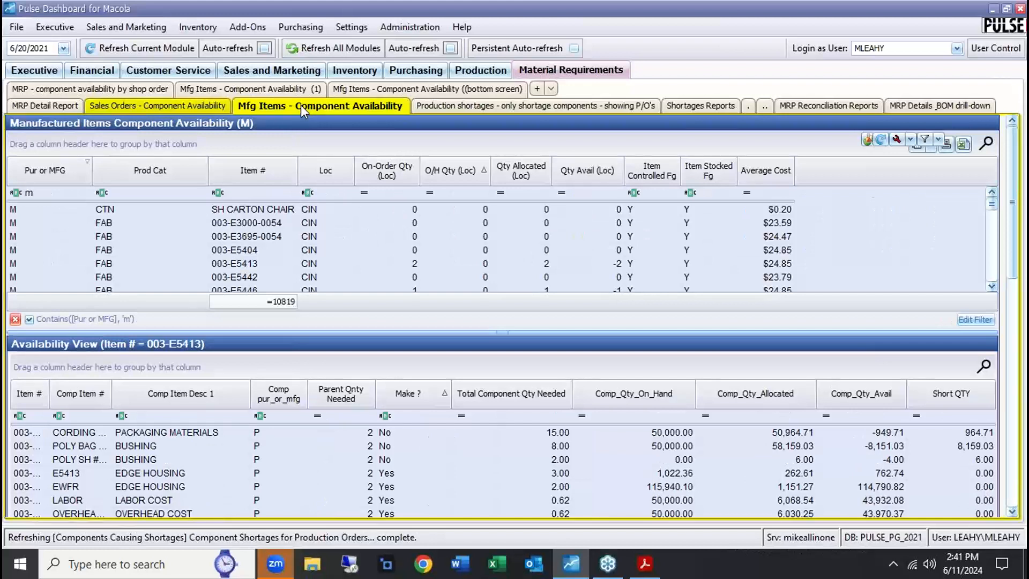
pyautogui.moveTo(233, 250)
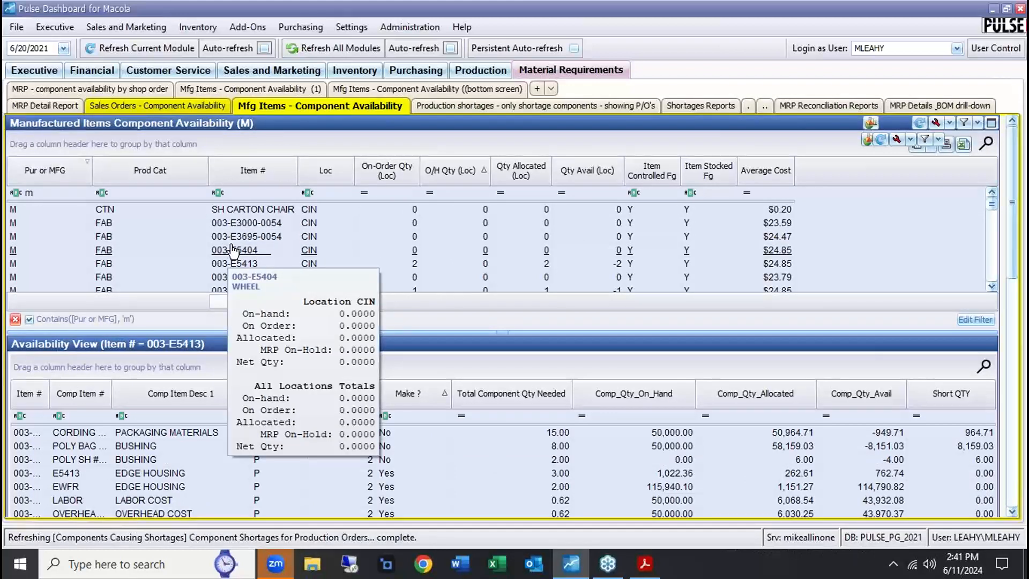
pyautogui.click(234, 262)
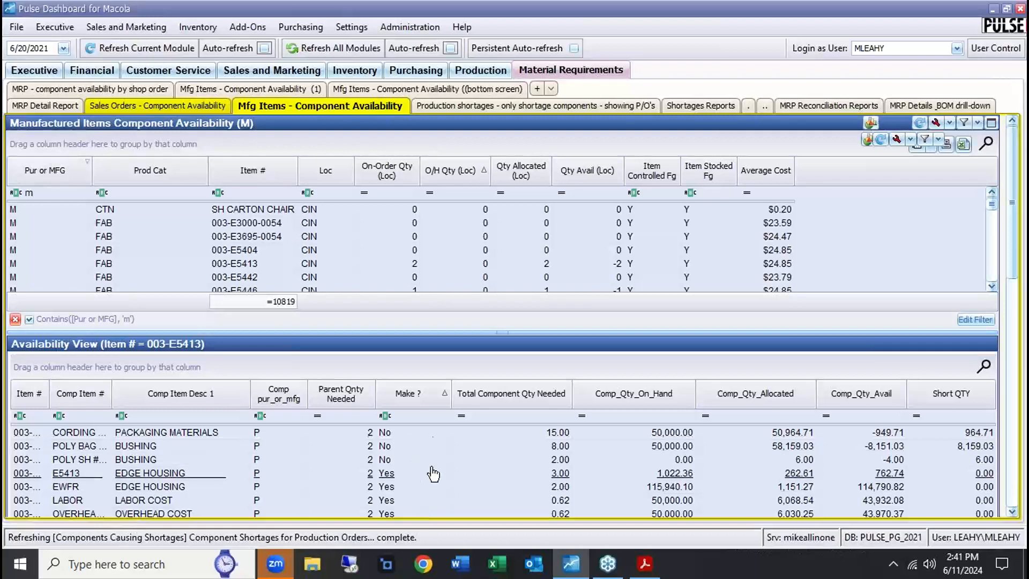
pyautogui.moveTo(421, 330); pyautogui.dragTo(424, 311)
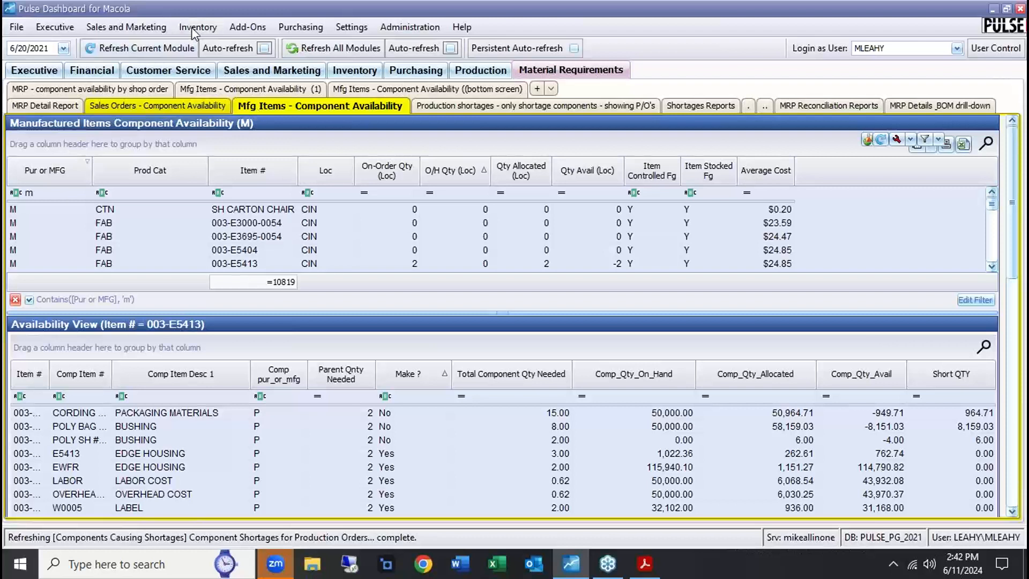
# Step: View the Excel import options in the sales budget and forecast entry setup, and close it without changes
pyautogui.click(130, 27)
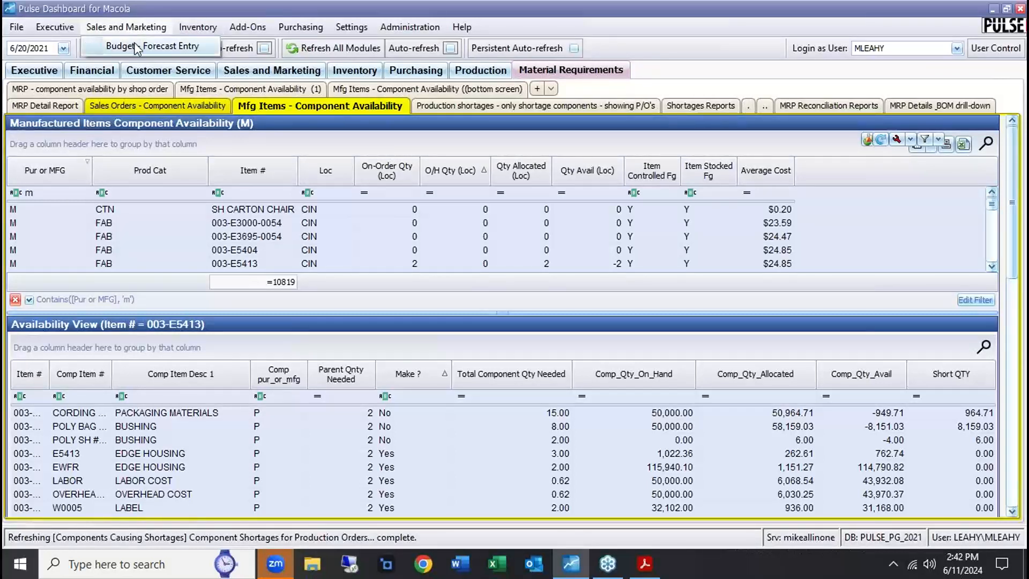
pyautogui.click(137, 45)
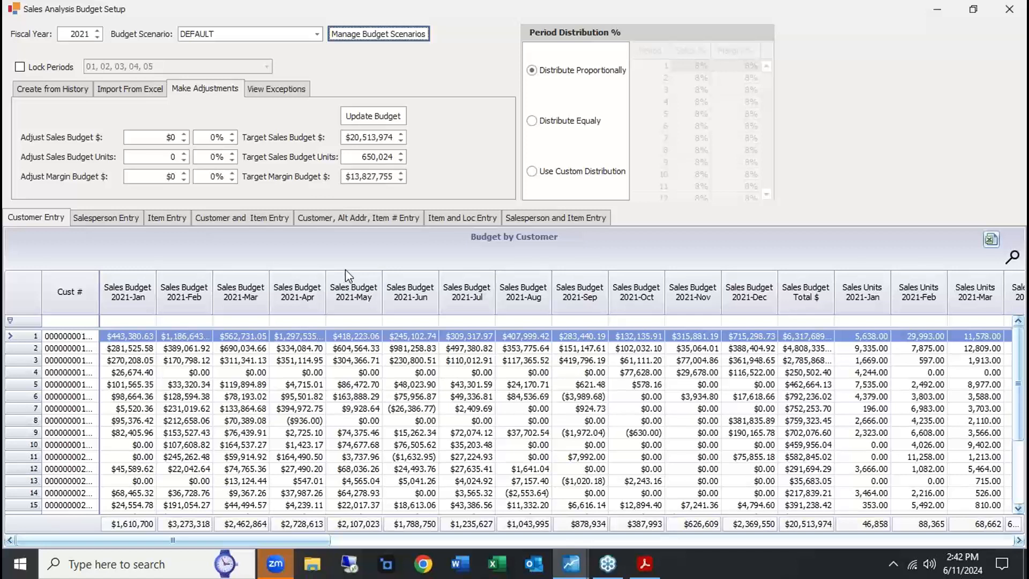
pyautogui.click(127, 90)
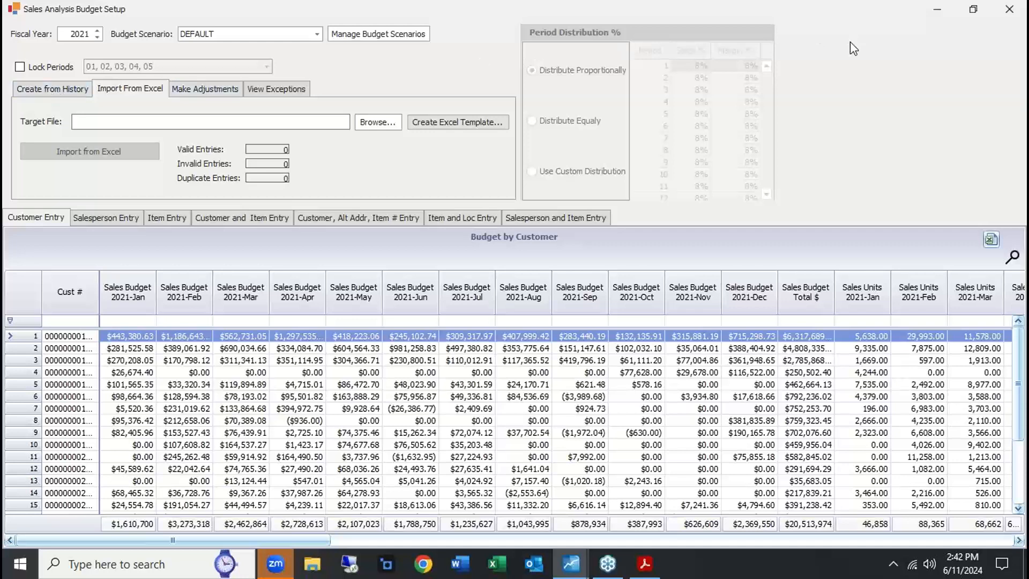
pyautogui.click(1010, 12)
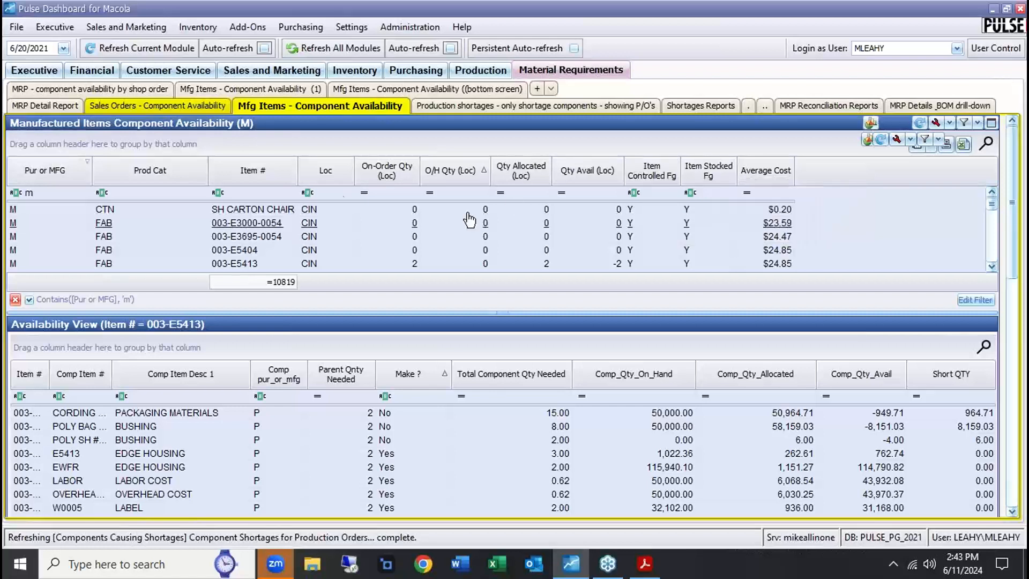
# Step: Return to Inventory Status and open the company MRP setup to examine the demand and replenishment date fields
pyautogui.click(358, 72)
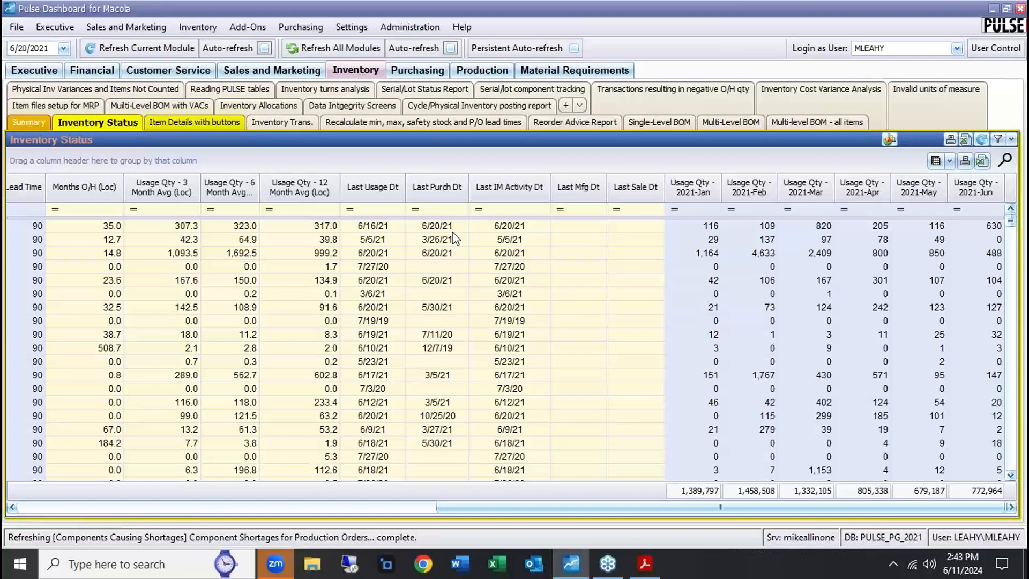
pyautogui.click(406, 28)
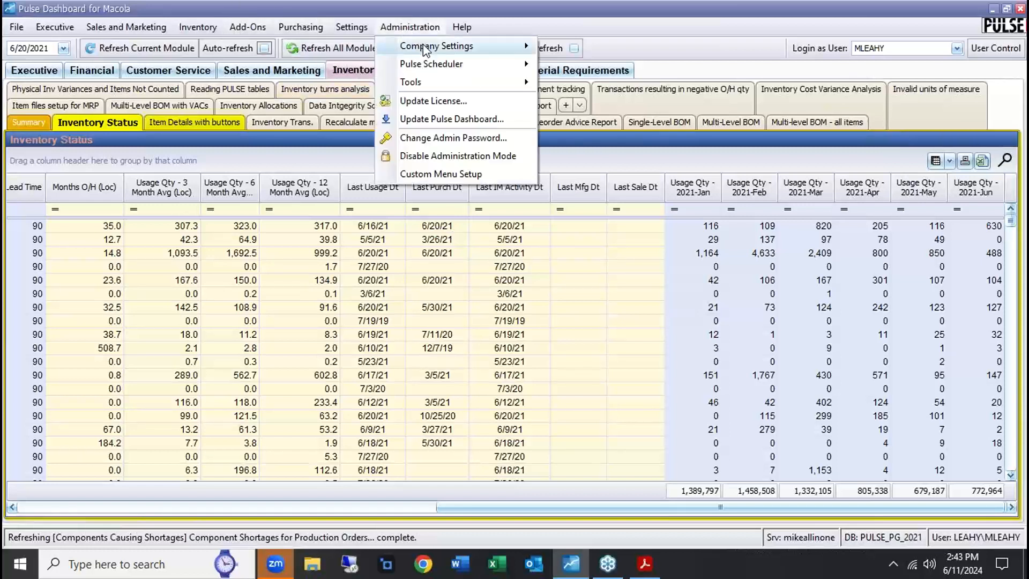
pyautogui.moveTo(425, 50)
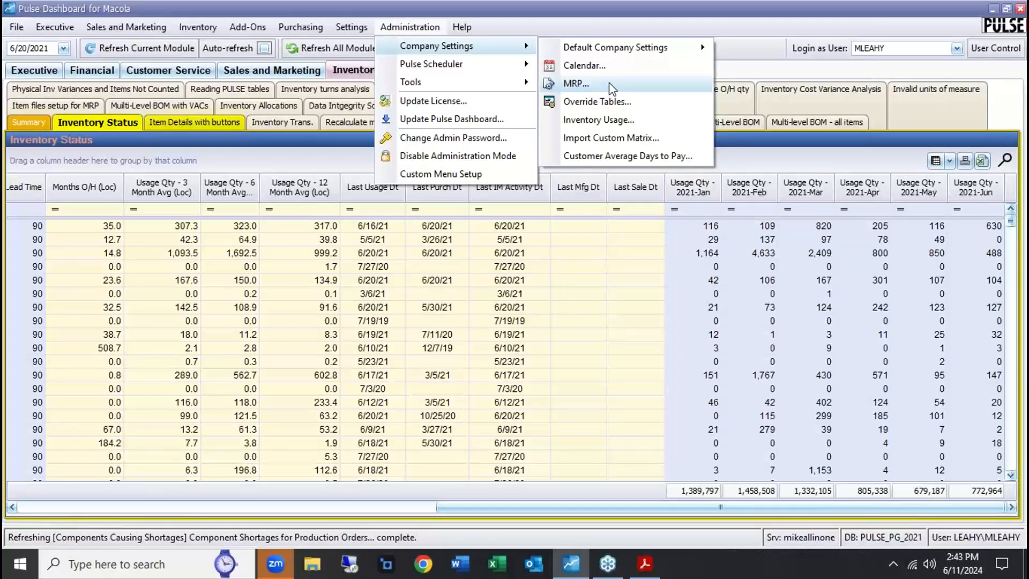
pyautogui.click(576, 84)
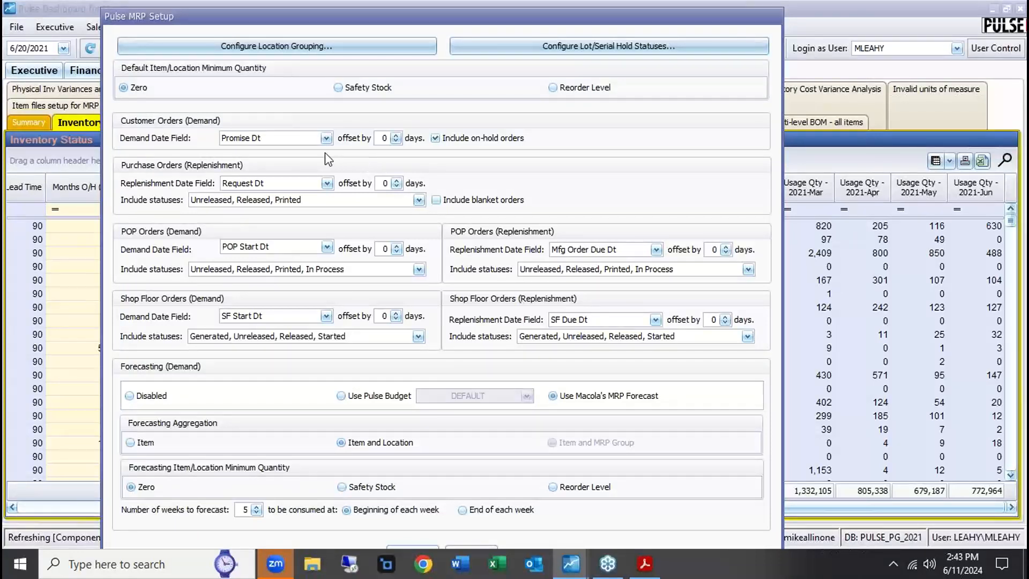
pyautogui.moveTo(211, 185)
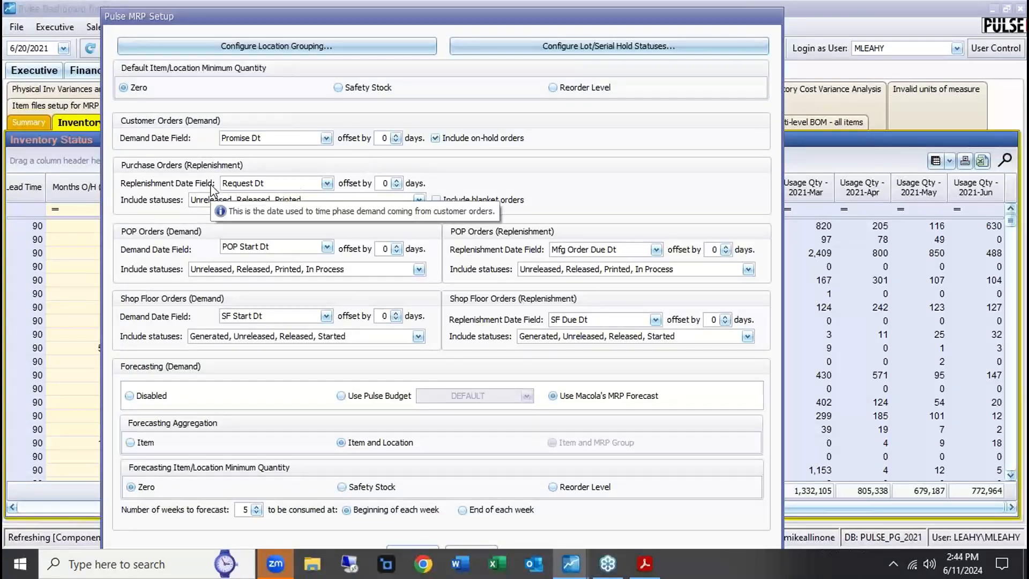
pyautogui.moveTo(292, 188)
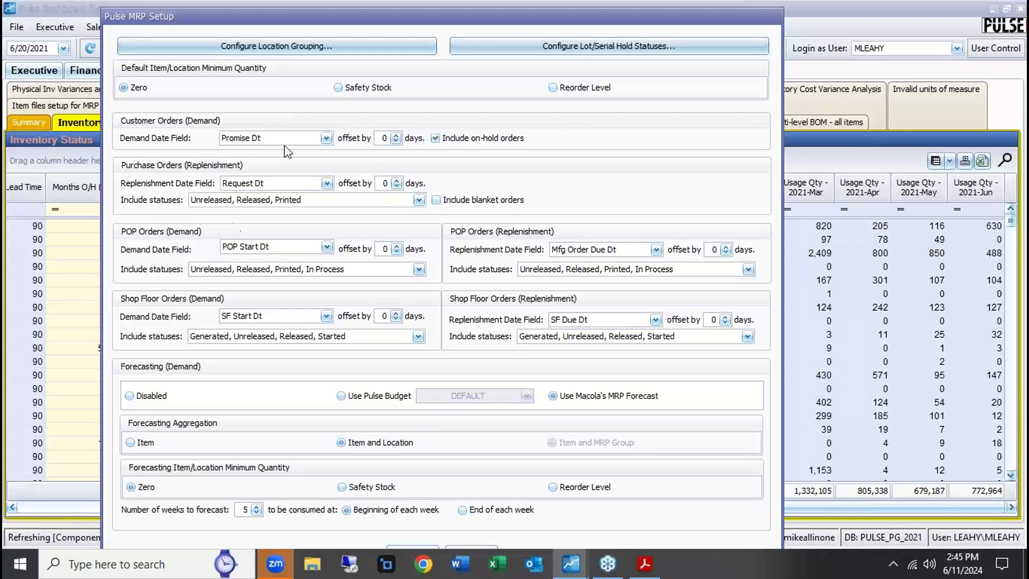
# Step: Examine the date field choices for purchase order replenishment and customer order demand, then close the MRP setup without changes
pyautogui.moveTo(275, 148)
pyautogui.click(278, 183)
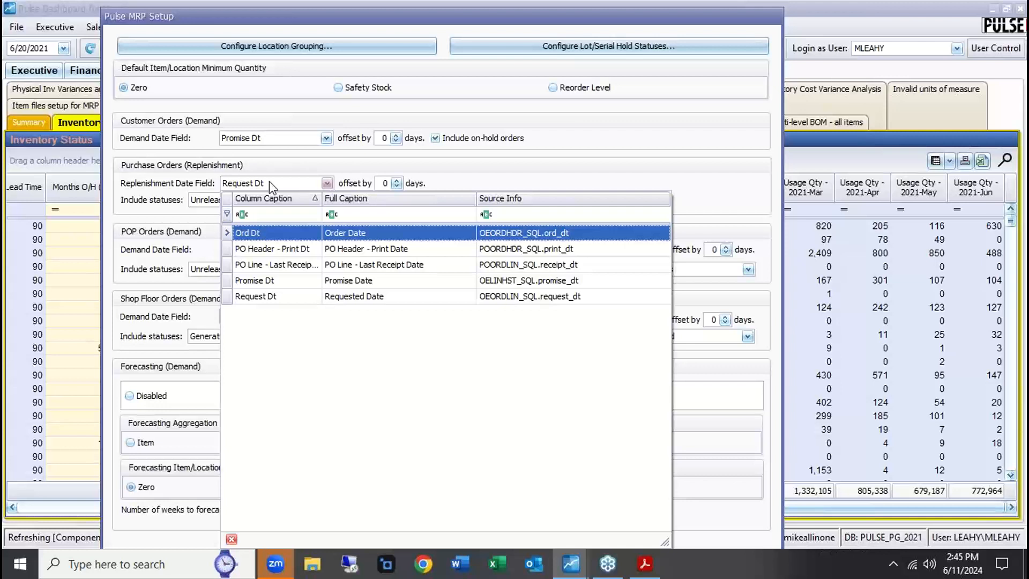
pyautogui.click(740, 295)
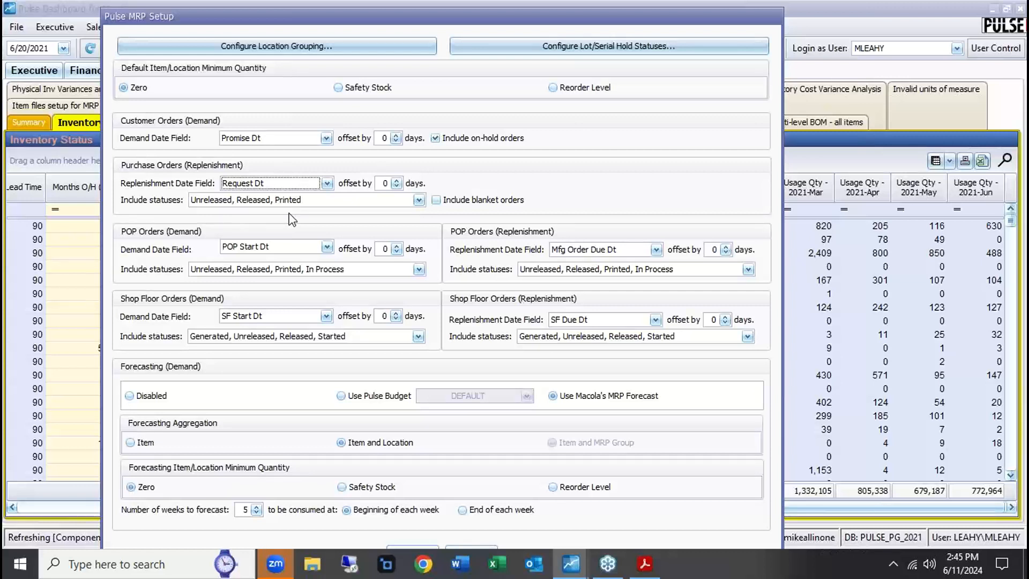
pyautogui.click(263, 138)
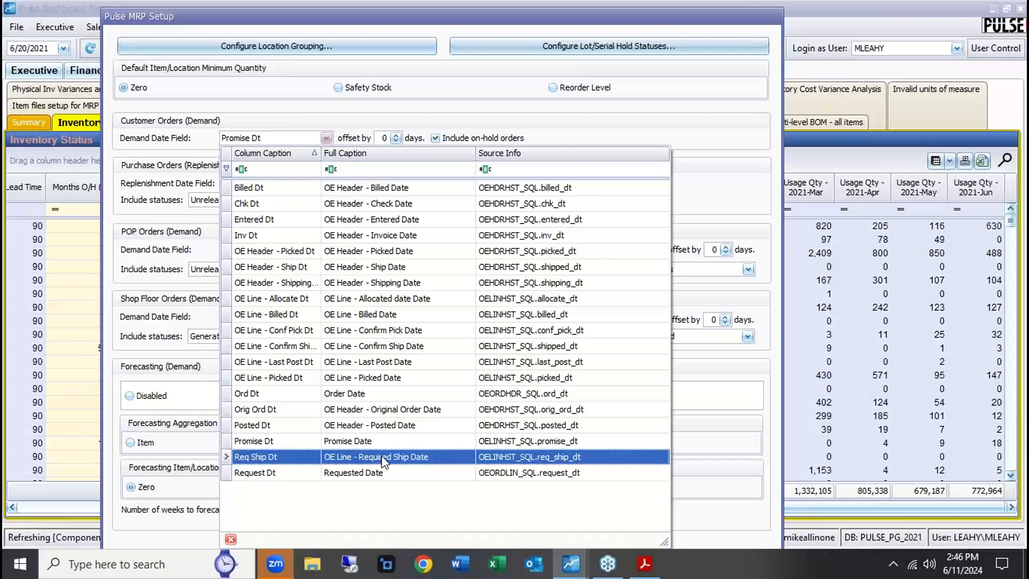
pyautogui.click(575, 122)
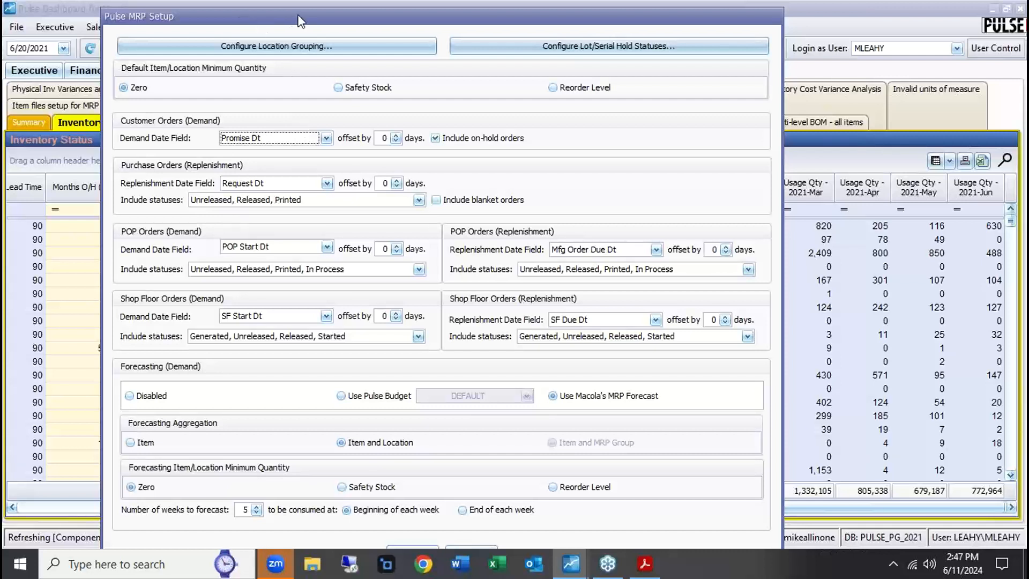
pyautogui.moveTo(301, 21); pyautogui.dragTo(300, 14)
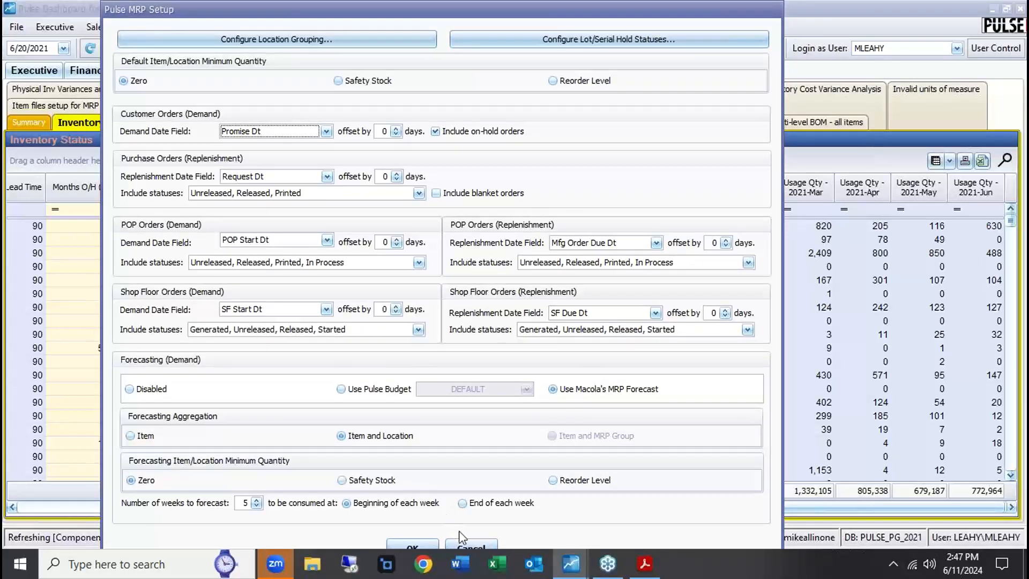
pyautogui.click(466, 544)
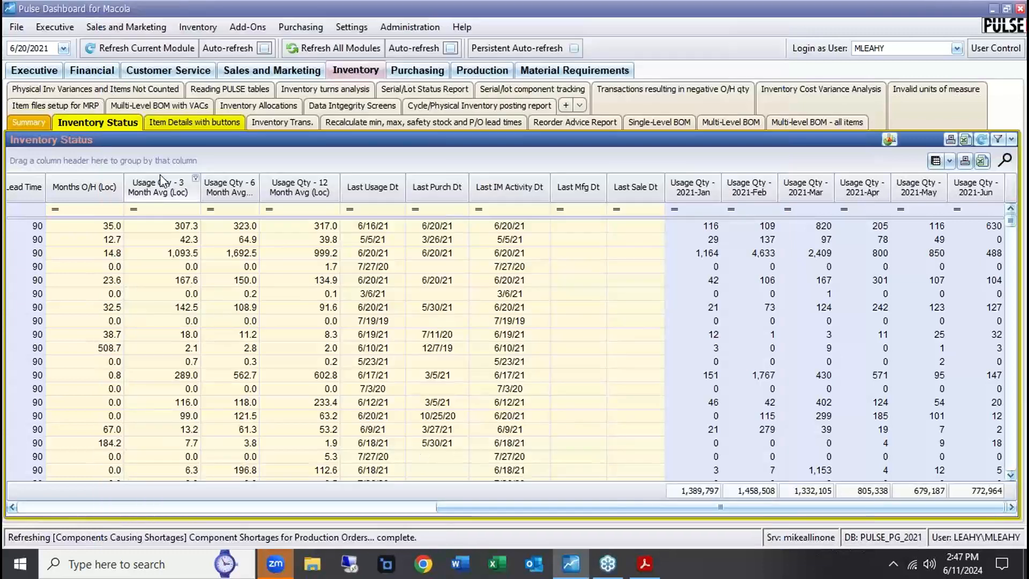
# Step: Show the purchase orders scheduled to be received and widen the Ord Dt column to show full dates
pyautogui.click(428, 71)
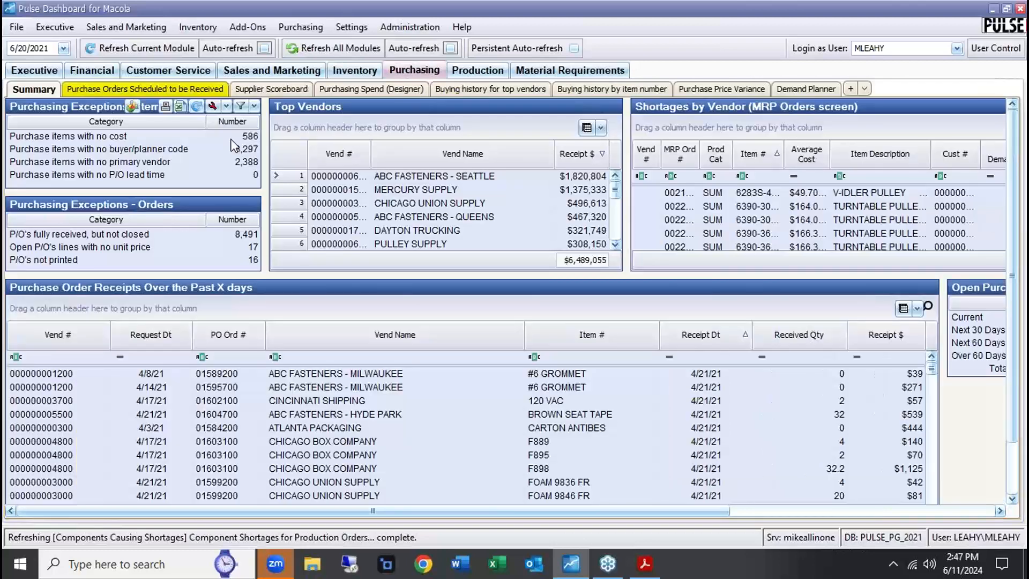
pyautogui.click(147, 87)
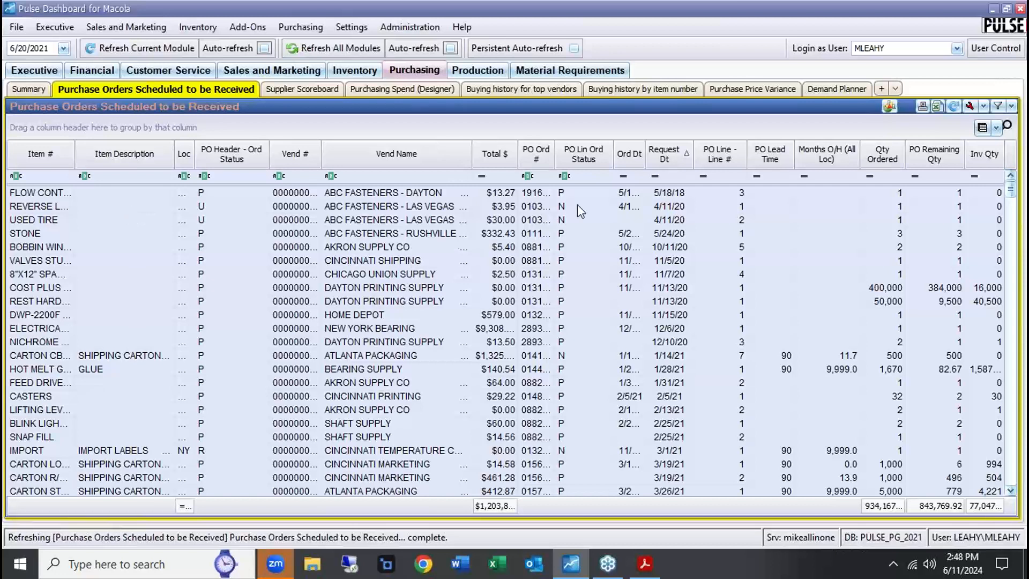
pyautogui.moveTo(645, 155); pyautogui.dragTo(651, 155)
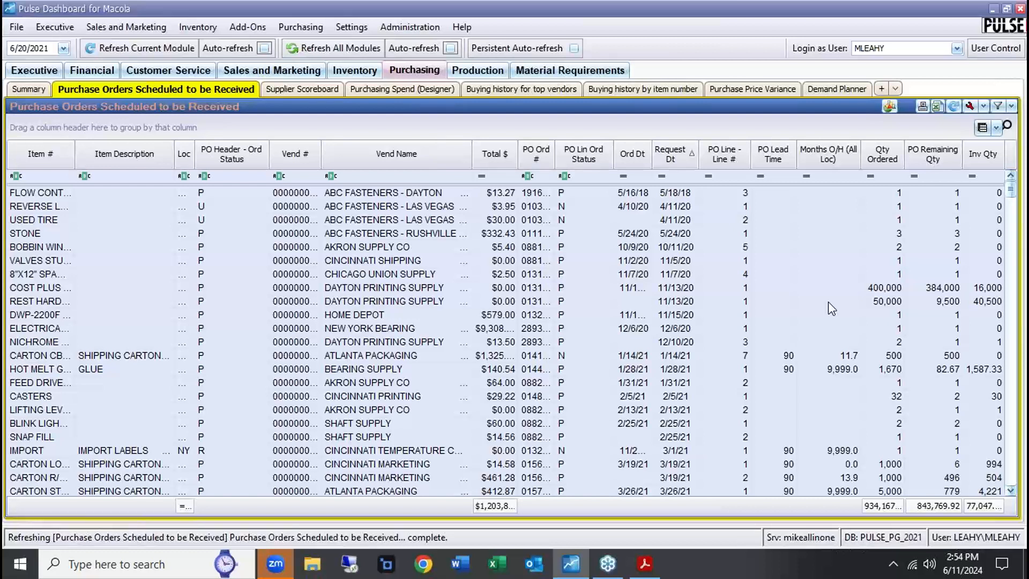
# Step: Reopen the company MRP setup, examine the included statuses for purchase orders and shop floor demand, and close it without changes
pyautogui.click(391, 31)
pyautogui.moveTo(436, 46)
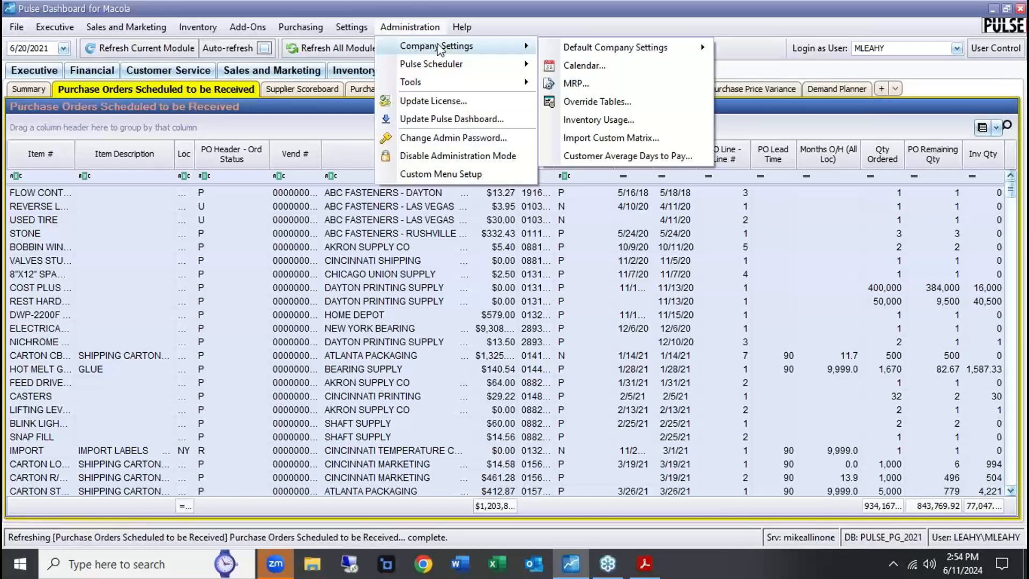
pyautogui.click(577, 83)
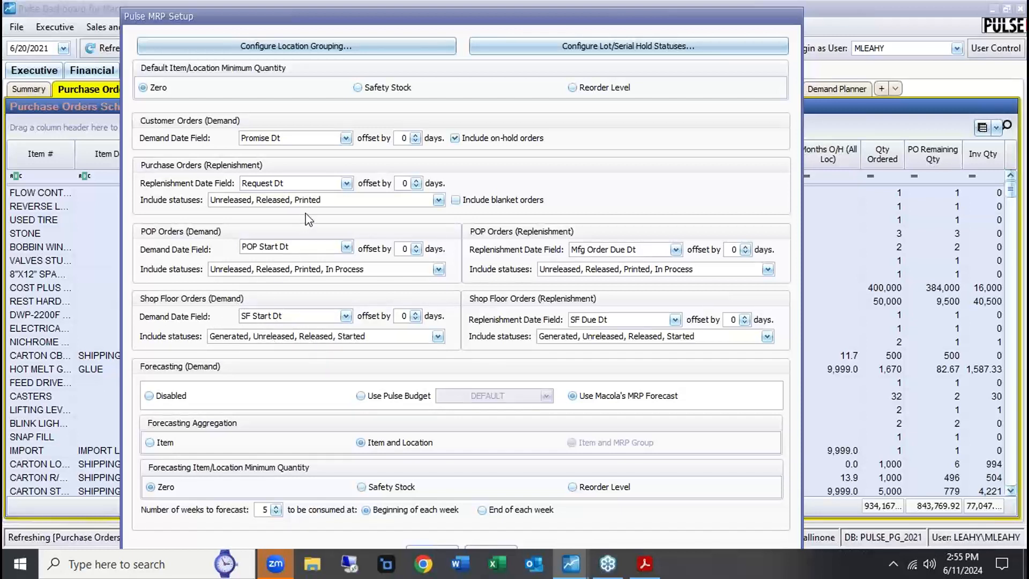
pyautogui.click(438, 200)
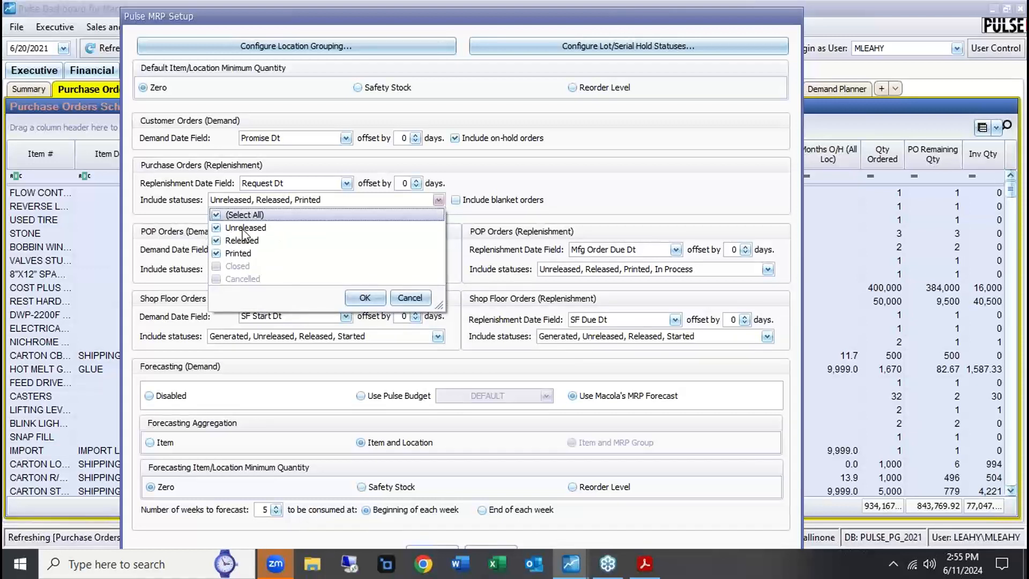
pyautogui.click(410, 298)
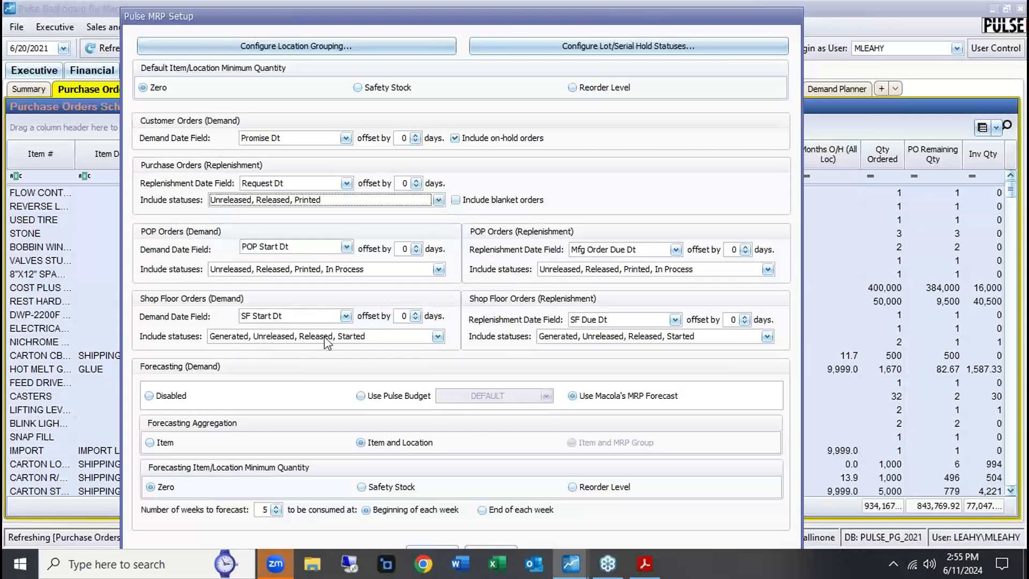
pyautogui.click(437, 337)
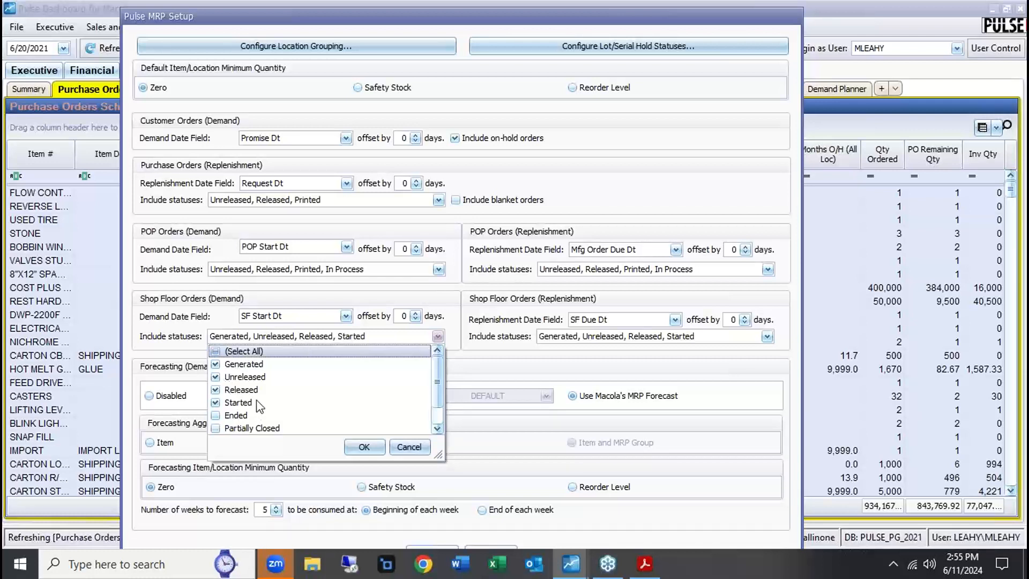
pyautogui.click(412, 451)
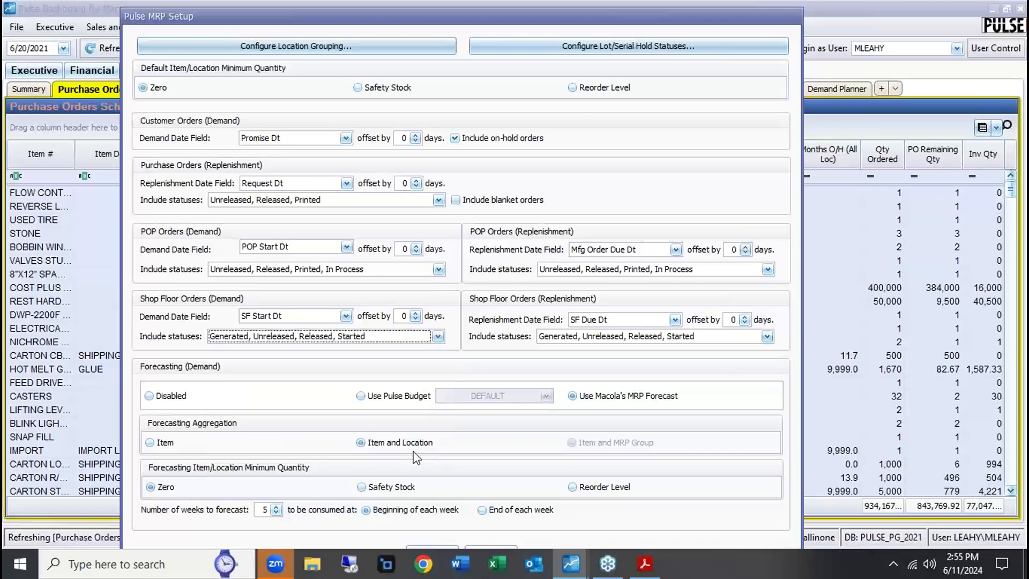
pyautogui.click(479, 548)
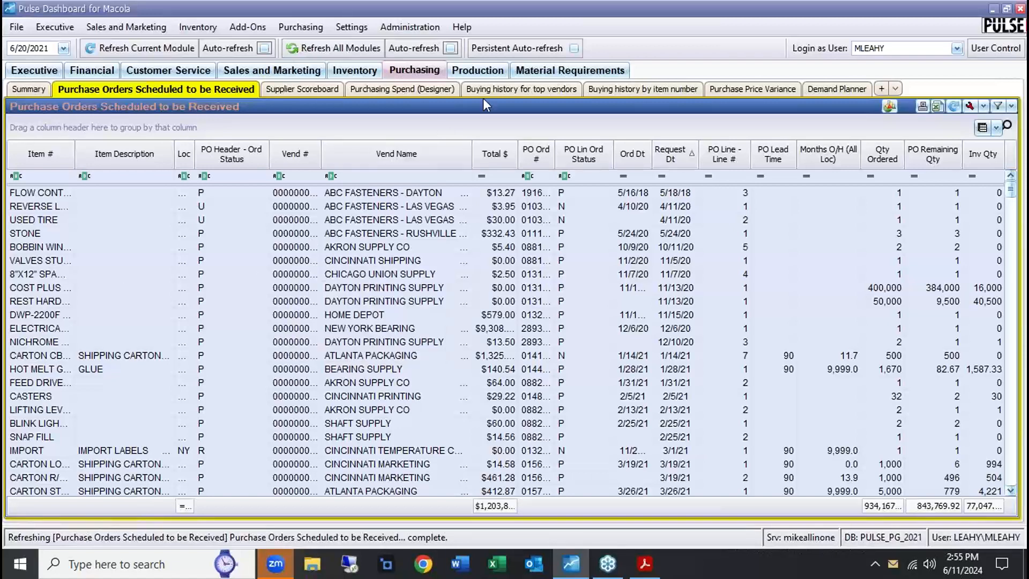
# Step: Review the component availability of manufactured items in Material Requirements
pyautogui.click(531, 73)
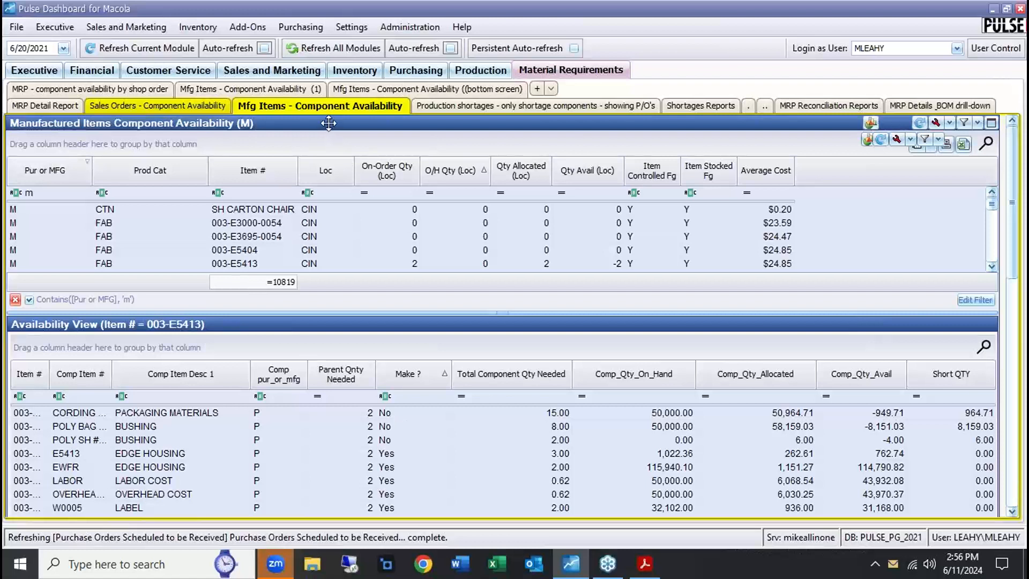
pyautogui.moveTo(328, 122)
pyautogui.mouseDown()
pyautogui.moveTo(331, 170)
pyautogui.moveTo(326, 123)
pyautogui.mouseUp()
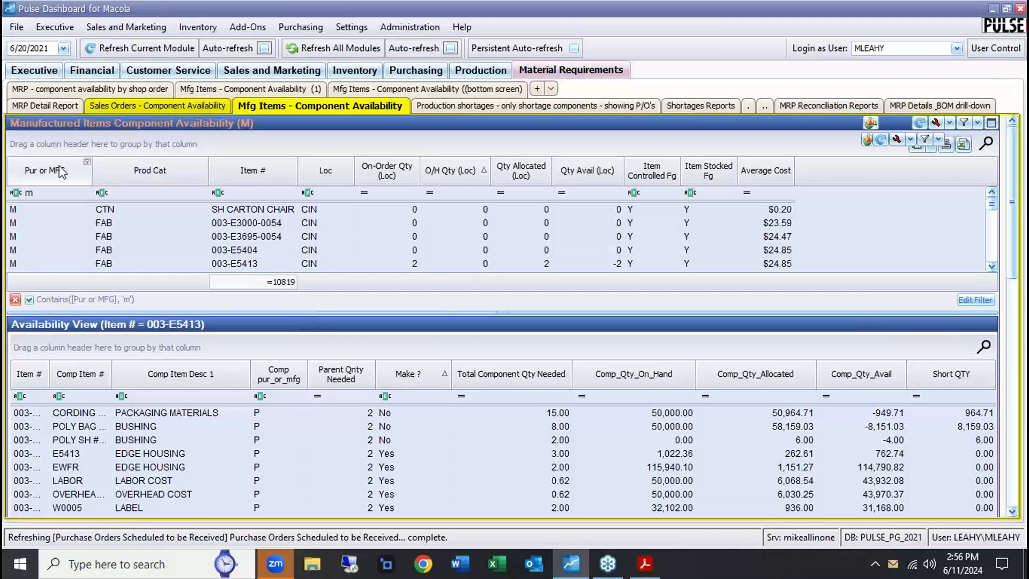
pyautogui.moveTo(132, 175)
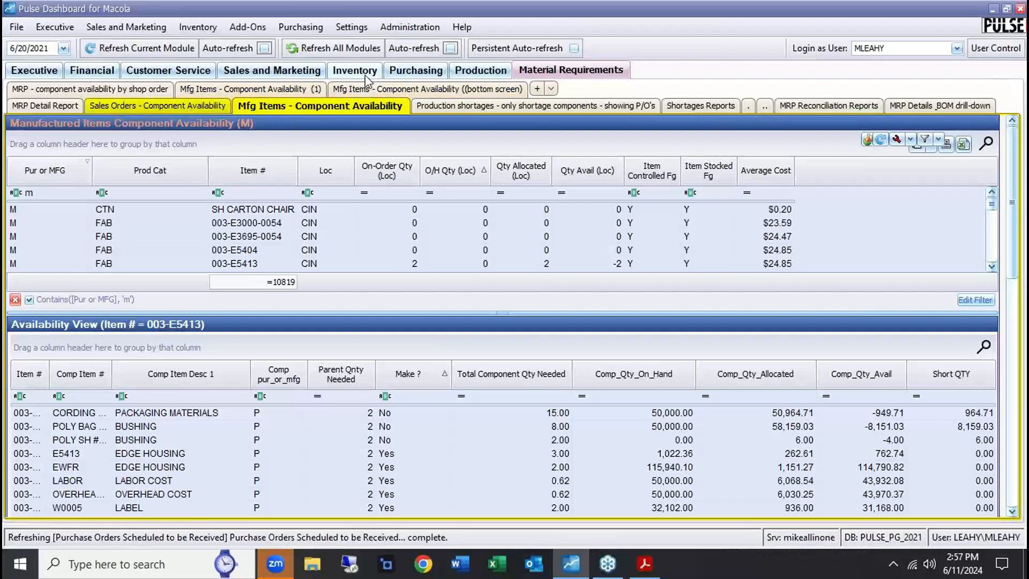
# Step: Review the Production summary with its orders aging and return to Component Shortages for Production Orders
pyautogui.click(458, 72)
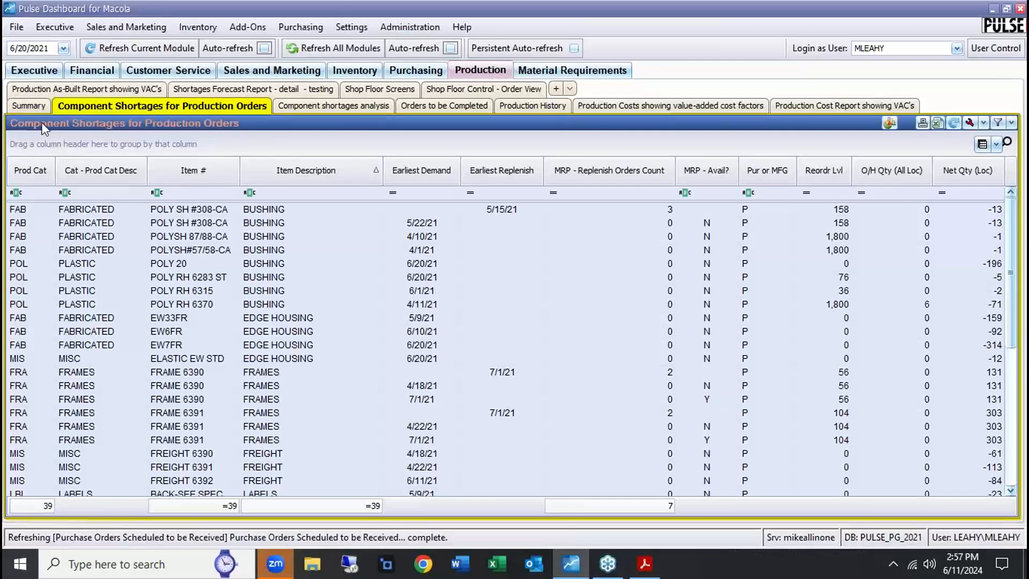
pyautogui.click(34, 107)
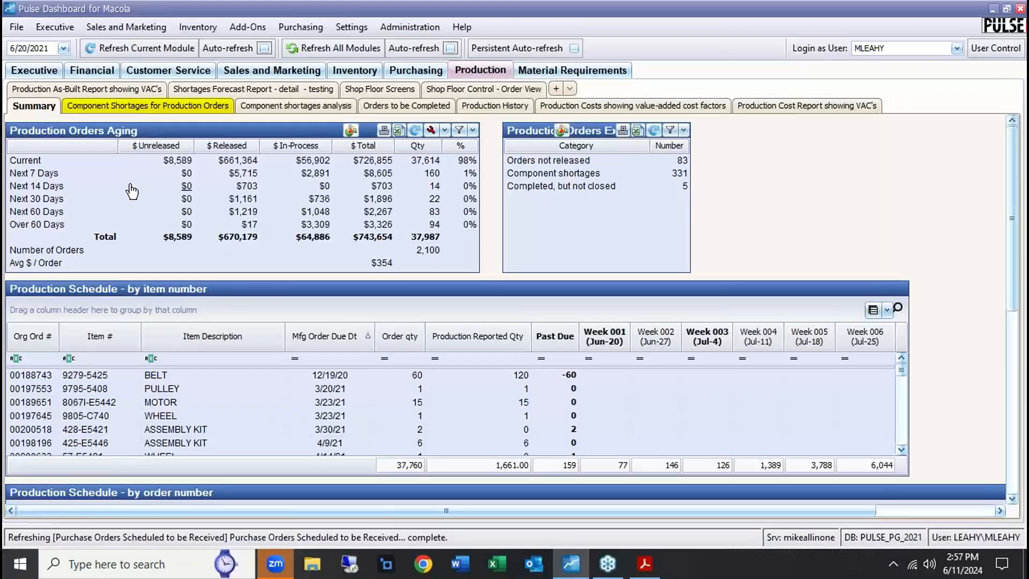
pyautogui.click(124, 107)
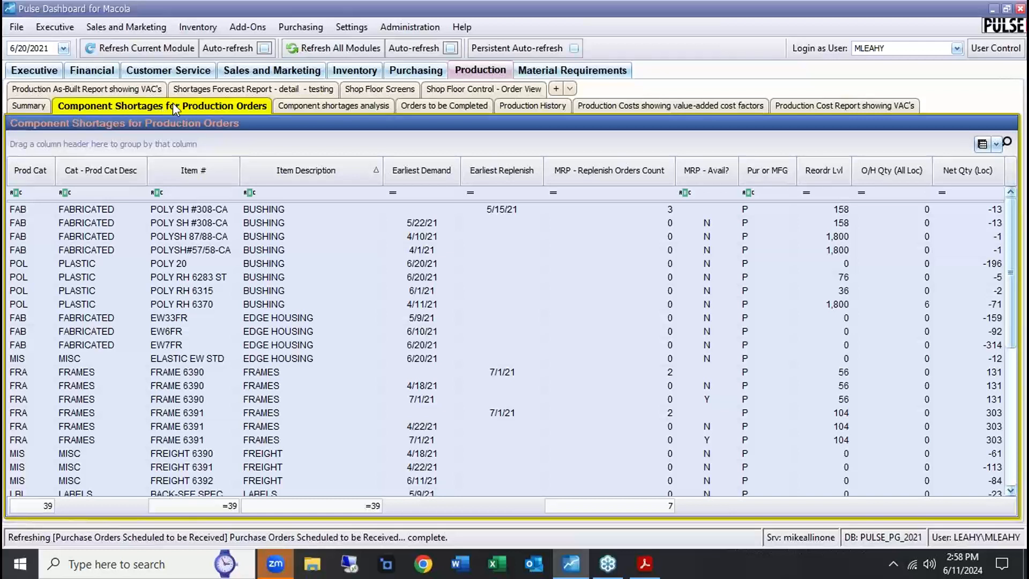
# Step: View the inventory item details and MRP summary for E3089, then return to manufactured items component availability
pyautogui.click(346, 71)
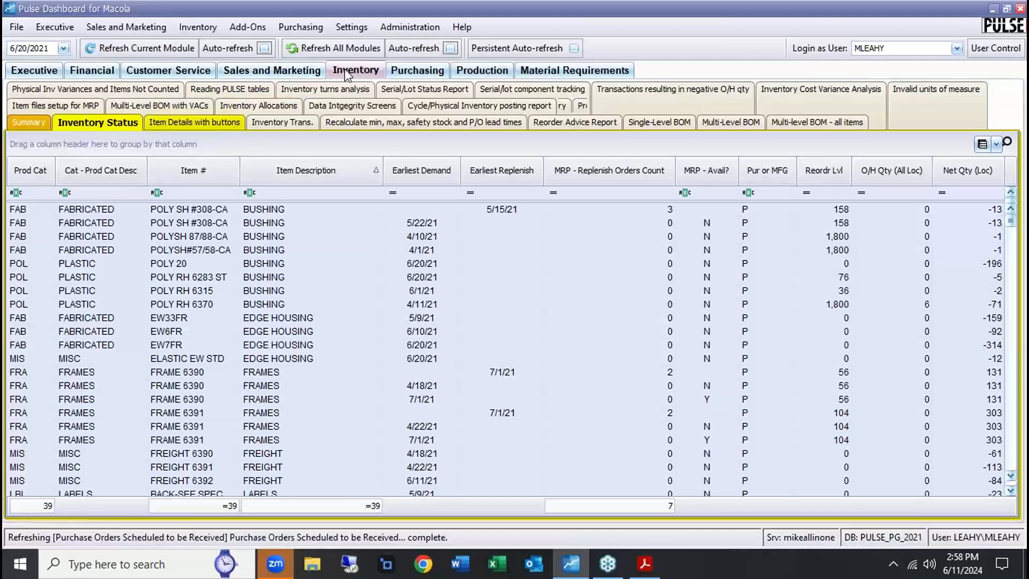
pyautogui.click(183, 122)
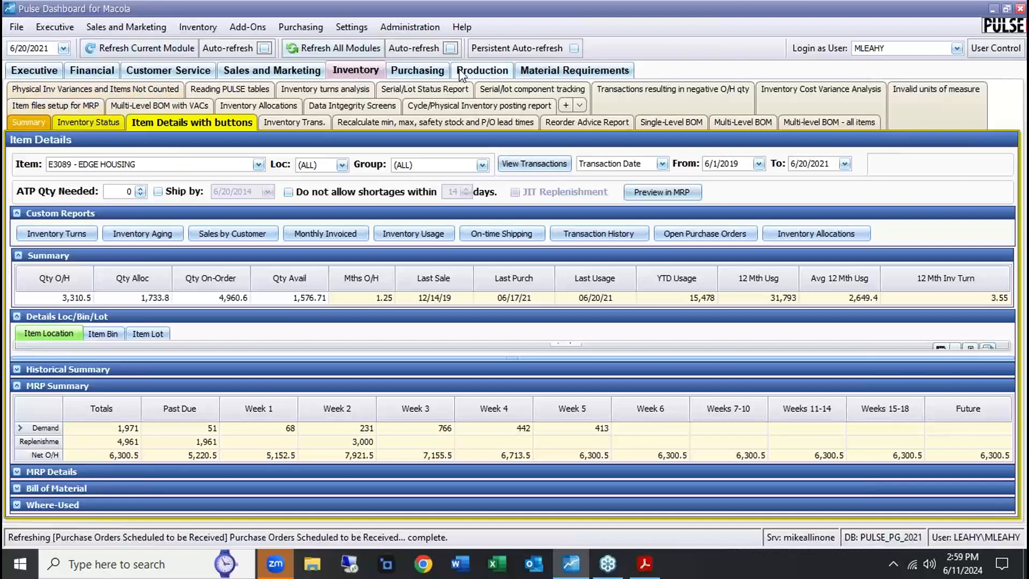
pyautogui.click(574, 70)
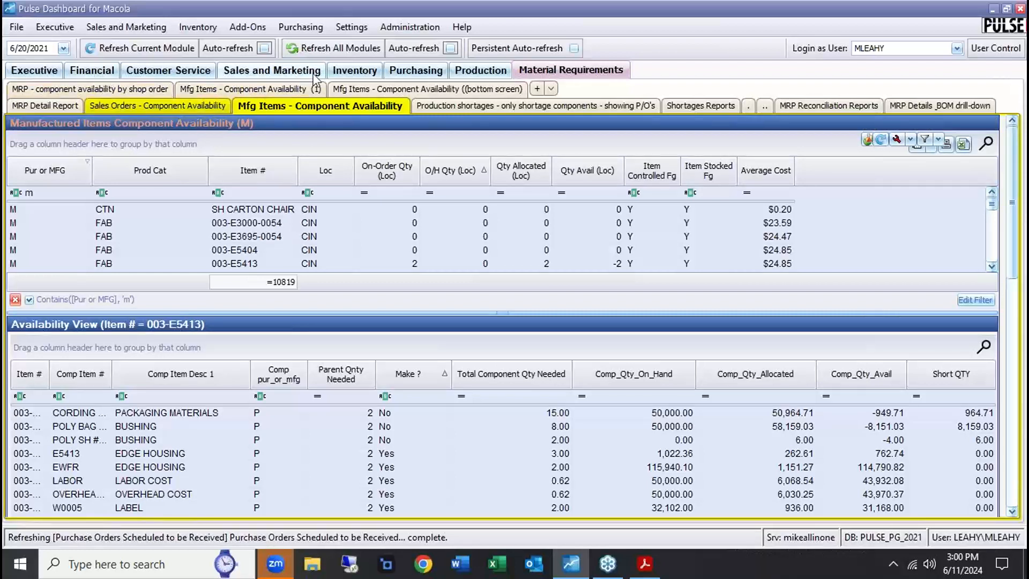
# Step: Return to Inventory Status and review the item, on-hand, allocated and average usage columns
pyautogui.click(346, 72)
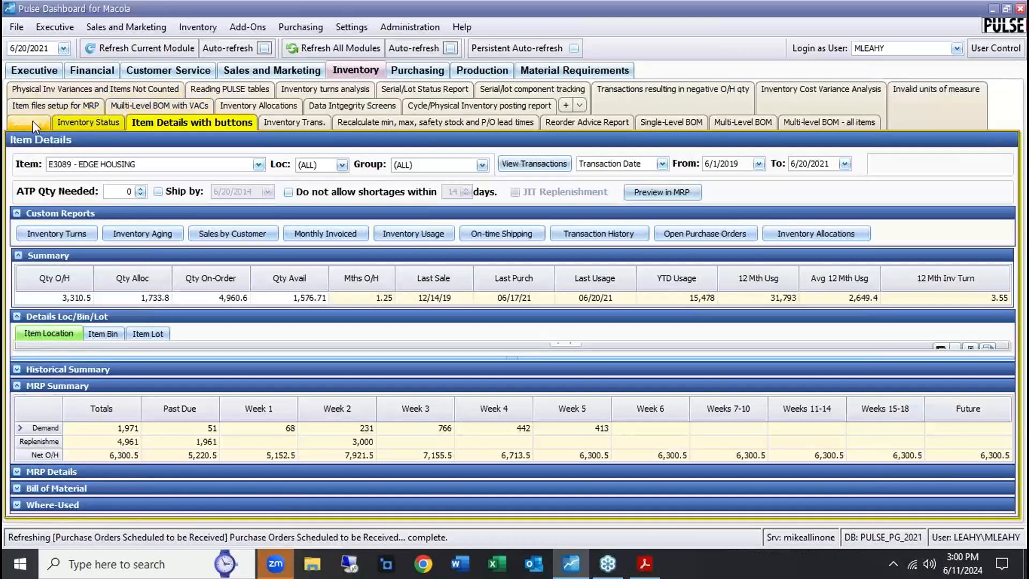
pyautogui.click(91, 123)
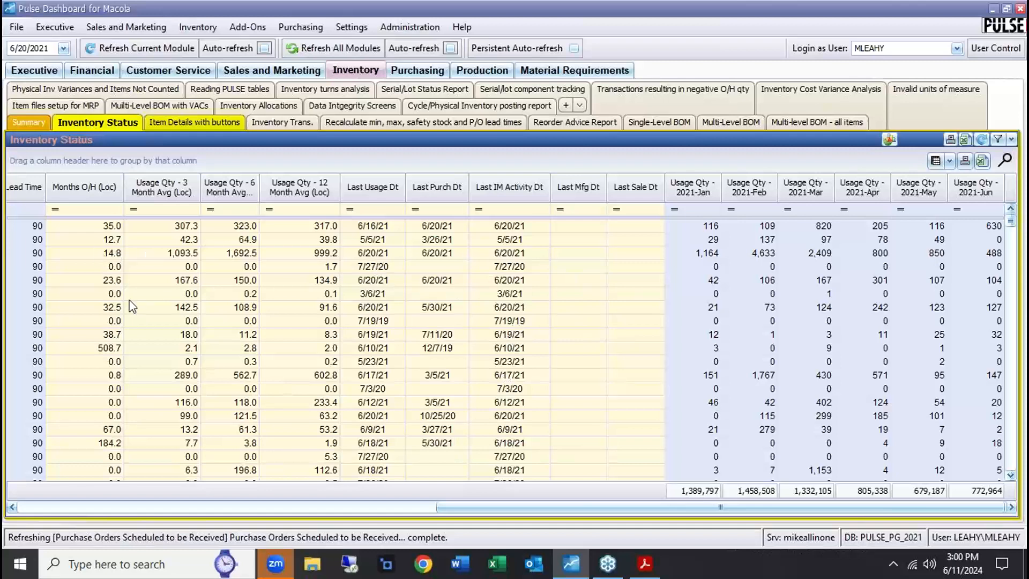
pyautogui.moveTo(443, 517); pyautogui.dragTo(182, 509)
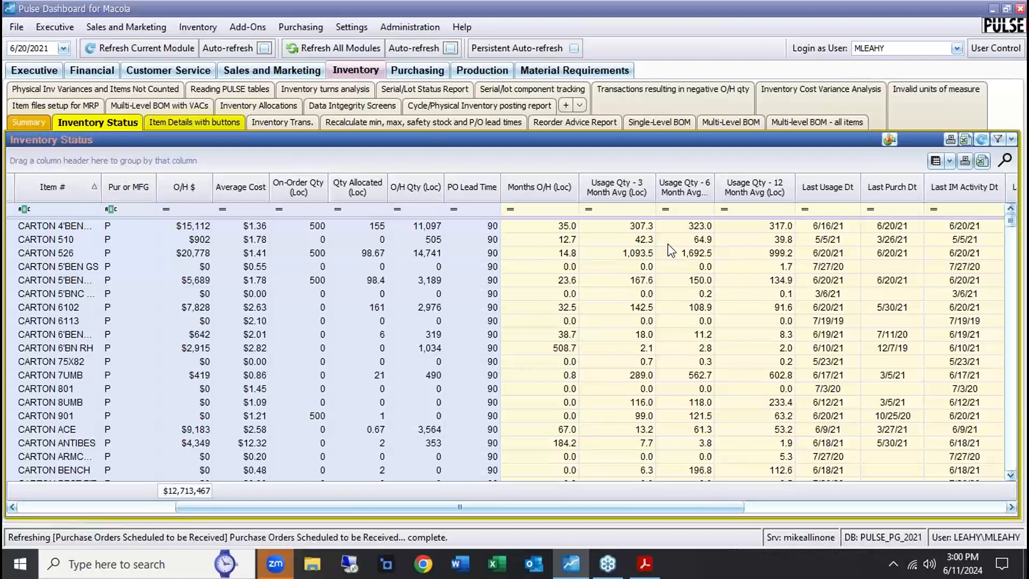
# Step: Browse the historical summary columns available for the Reorder Advice Report, cancel without changes and return to Inventory Status
pyautogui.click(555, 122)
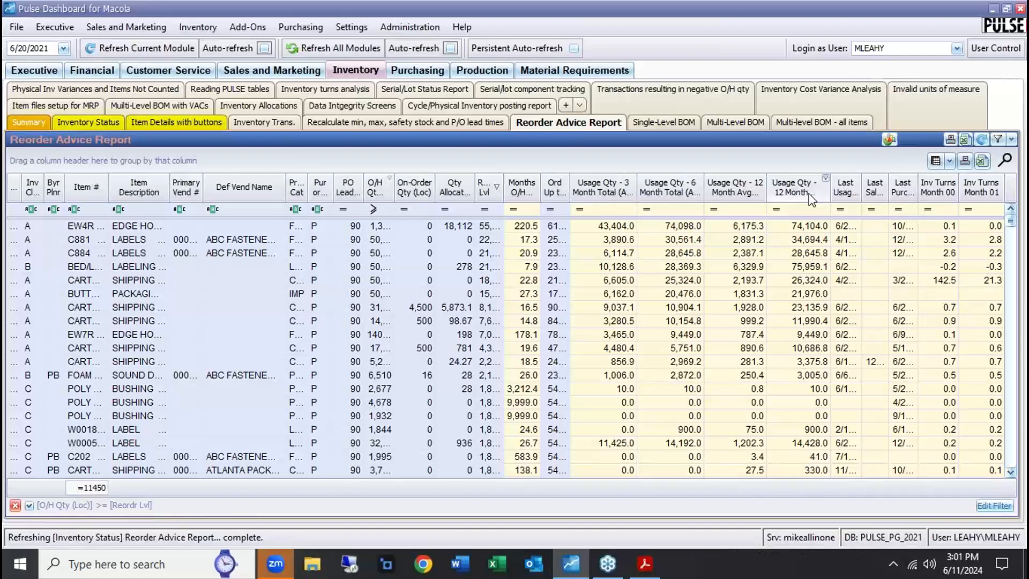
pyautogui.click(937, 164)
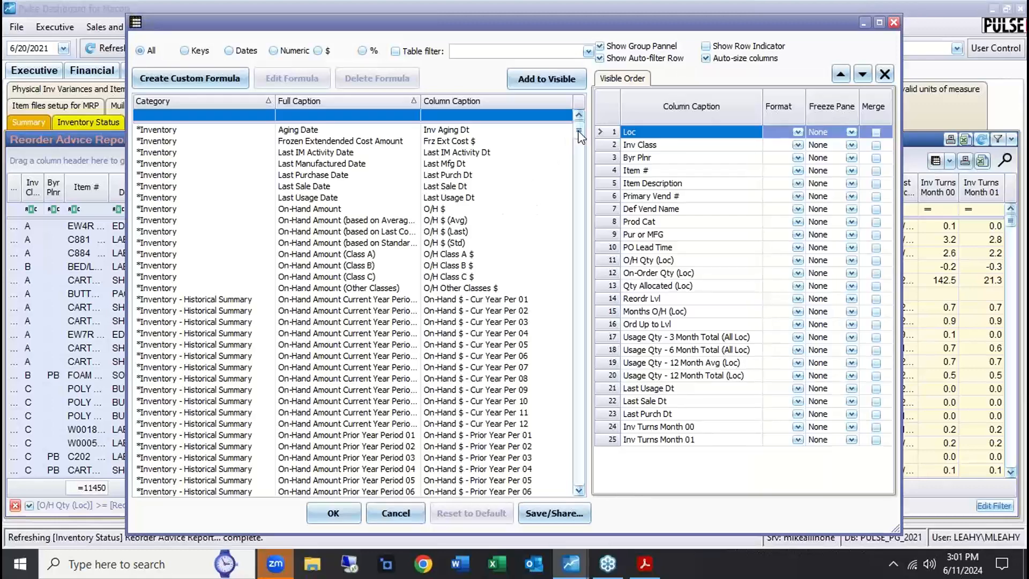
pyautogui.moveTo(584, 137)
pyautogui.mouseDown()
pyautogui.moveTo(590, 192)
pyautogui.moveTo(577, 129)
pyautogui.mouseUp()
pyautogui.scroll(-1, 517, 184)
pyautogui.scroll(1, 518, 185)
pyautogui.moveTo(582, 132)
pyautogui.mouseDown()
pyautogui.moveTo(586, 148)
pyautogui.moveTo(585, 133)
pyautogui.mouseUp()
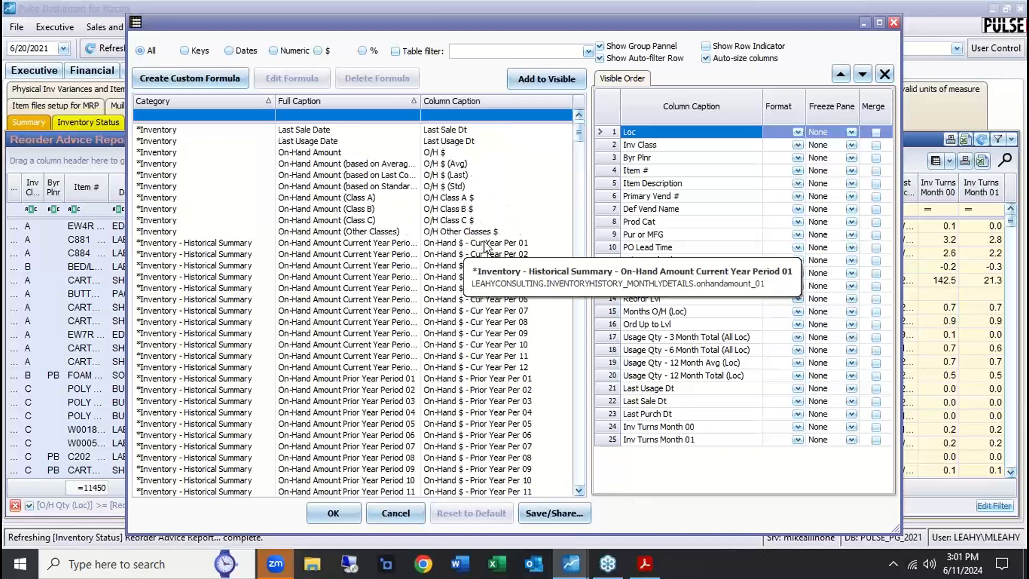
pyautogui.scroll(-2, 496, 375)
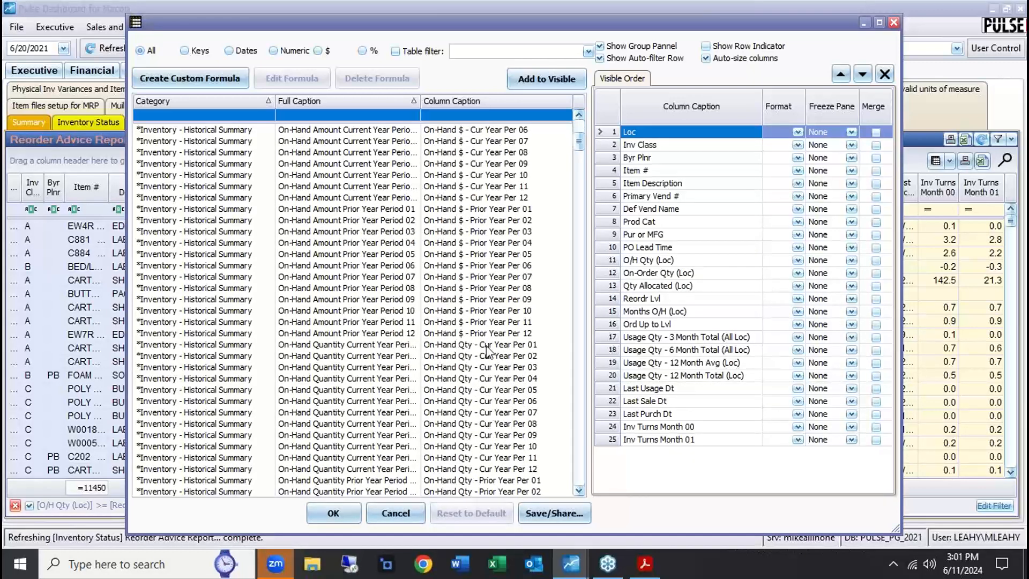
pyautogui.scroll(-12, 488, 357)
pyautogui.scroll(-20, 488, 358)
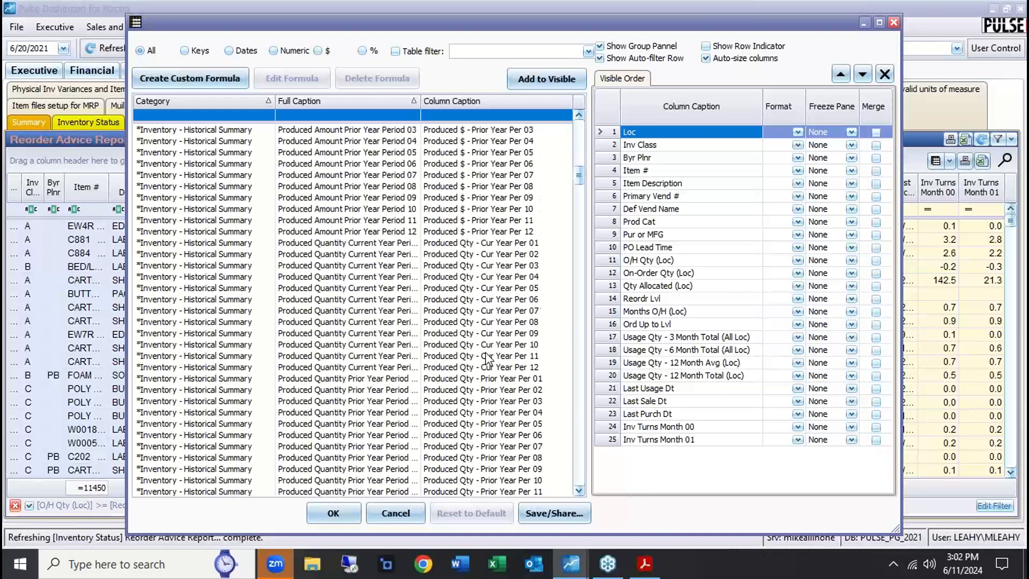
pyautogui.click(395, 513)
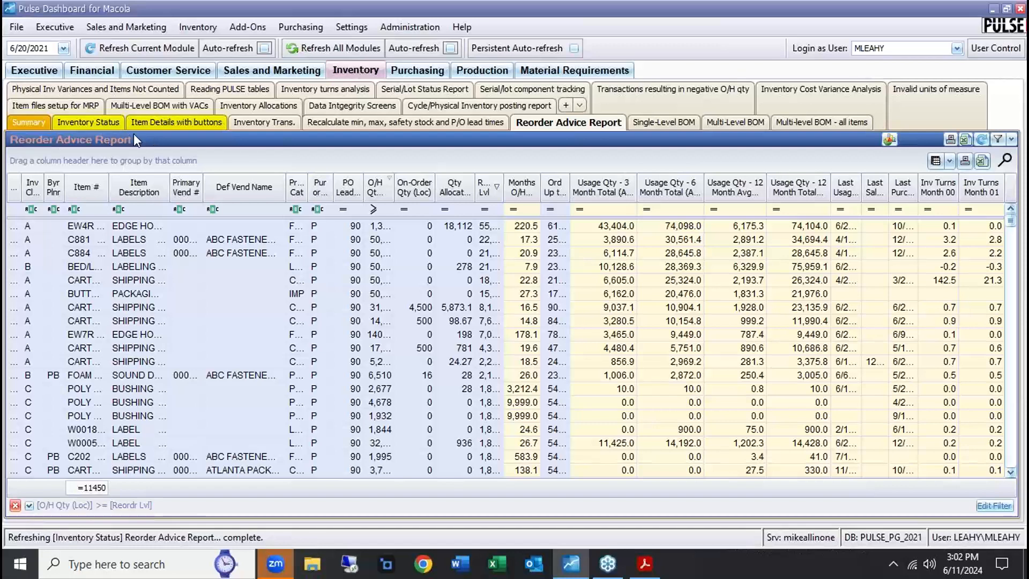
pyautogui.click(85, 125)
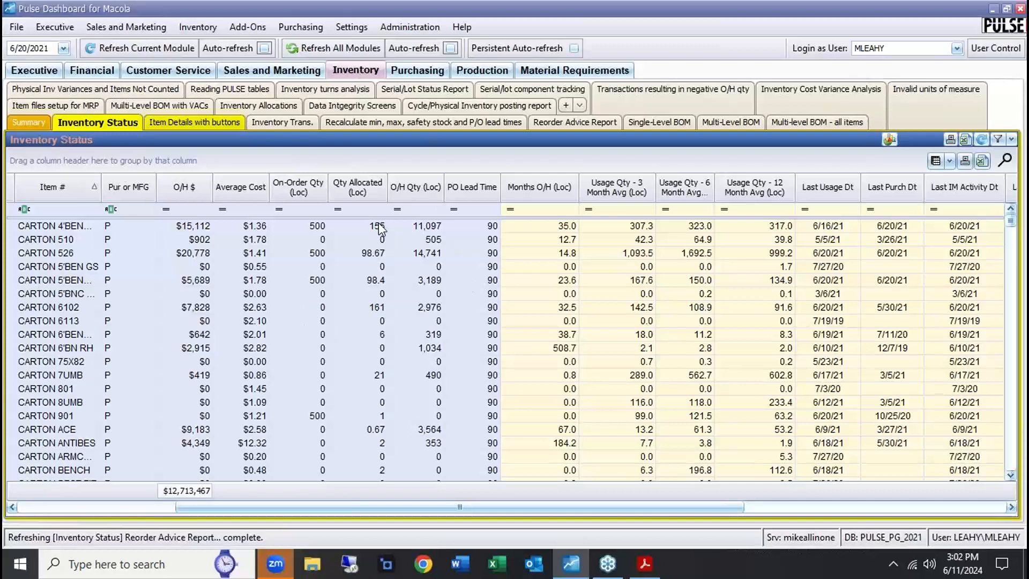
# Step: Open the Inventory Class Generator and generate class suggestions for all purchased items
pyautogui.click(286, 123)
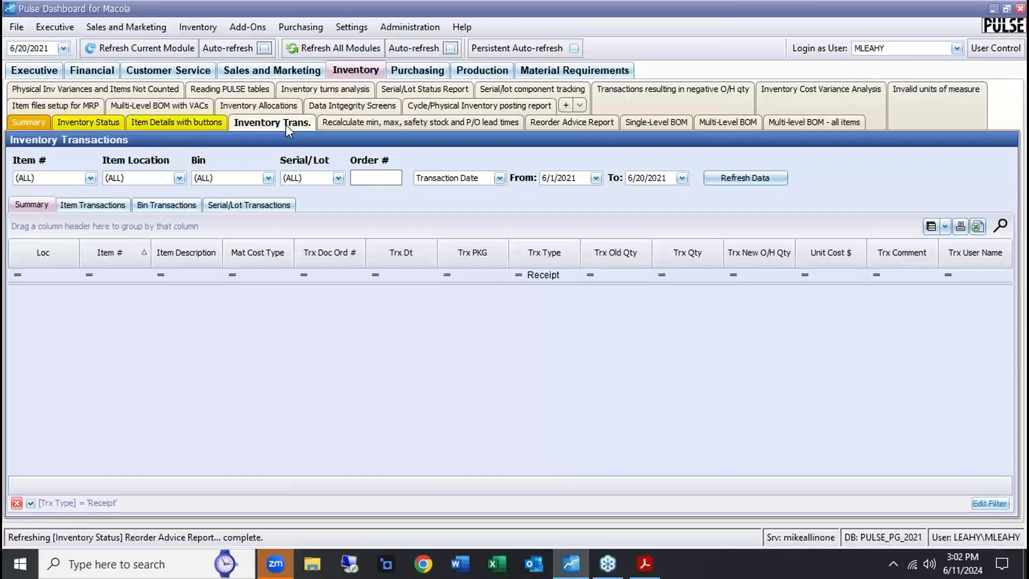
pyautogui.click(197, 28)
pyautogui.click(203, 49)
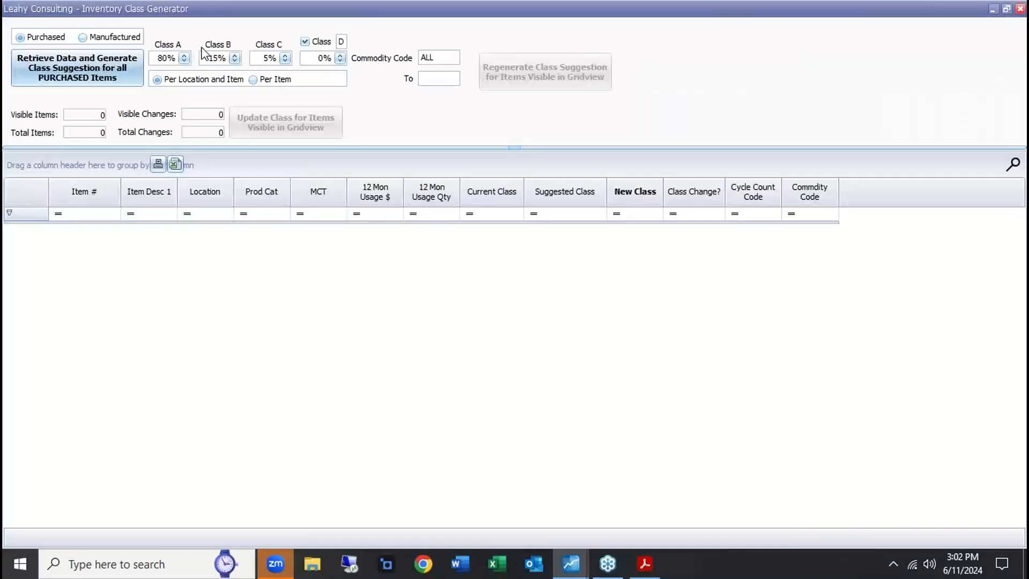
pyautogui.click(87, 67)
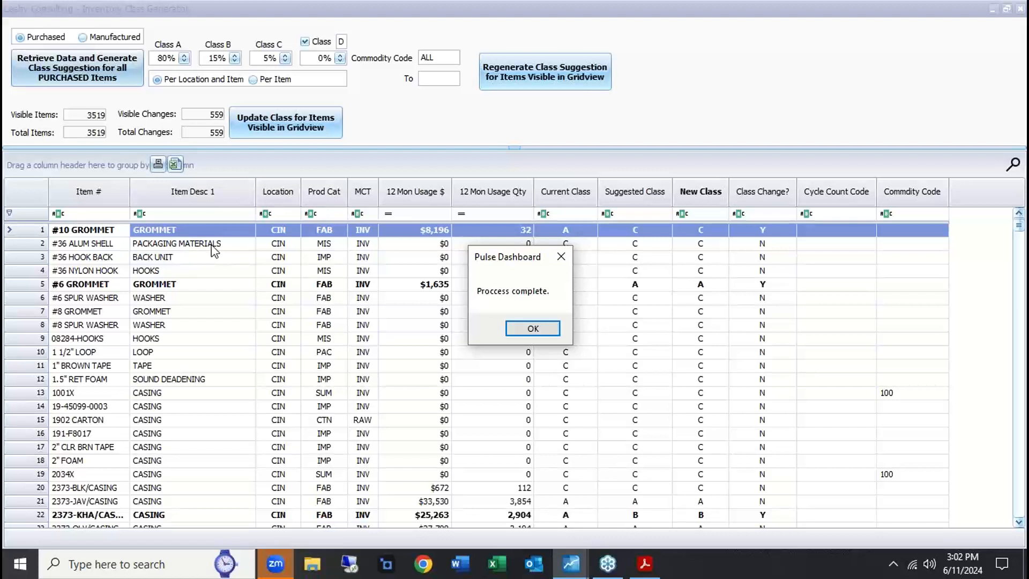
pyautogui.click(516, 329)
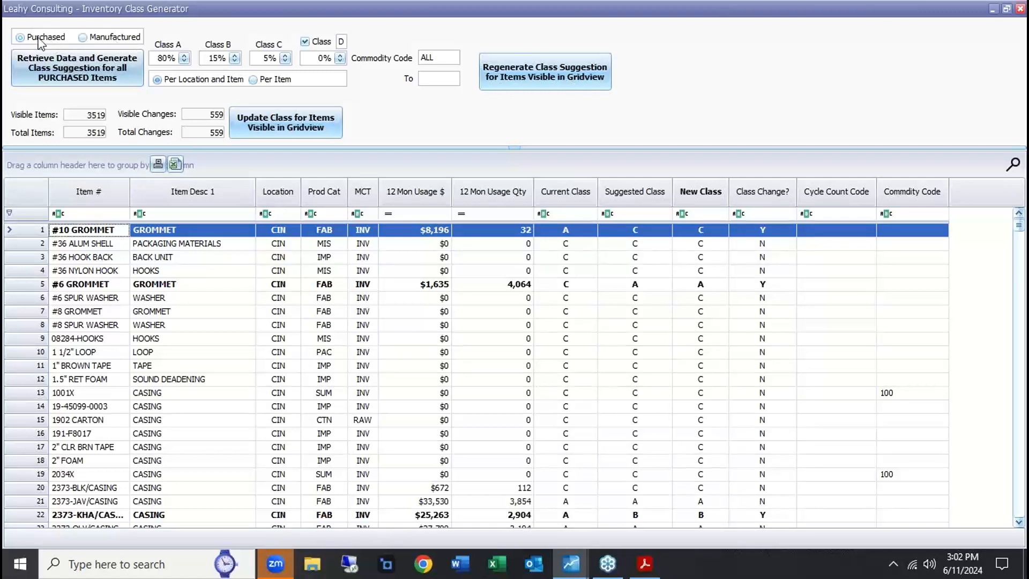
# Step: Set the class calculation to Per Item and sort the suggestions by 12 Mon Usage $ from highest to lowest, reviewing the top items
pyautogui.click(254, 80)
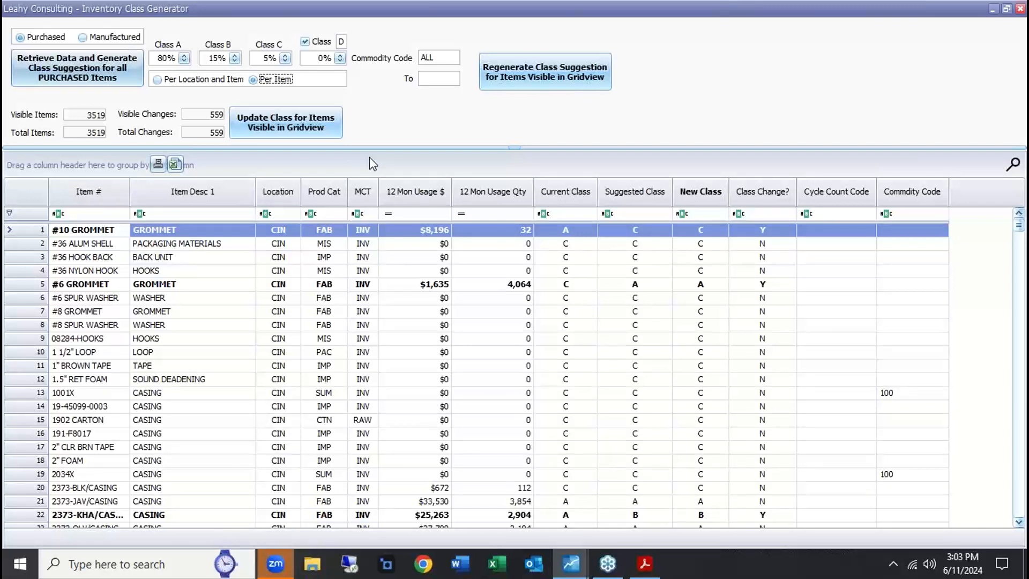
pyautogui.click(413, 191)
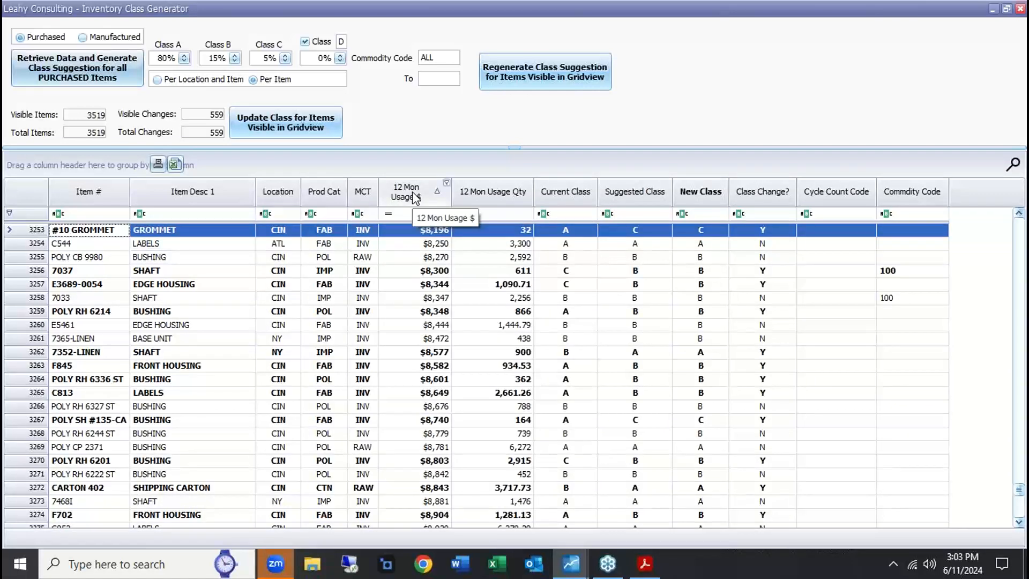
pyautogui.click(413, 191)
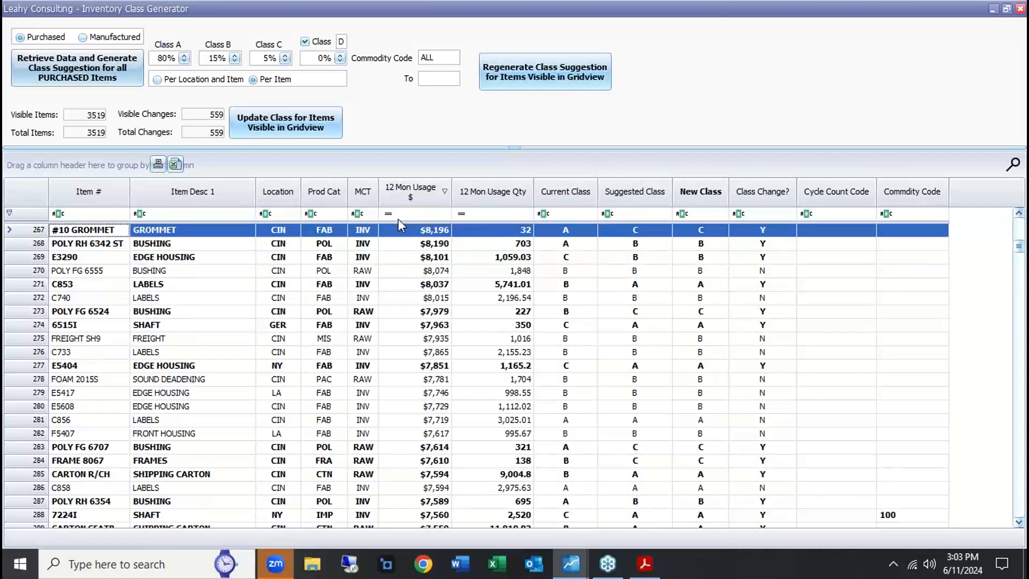
pyautogui.scroll(20, 387, 261)
pyautogui.scroll(20, 387, 261)
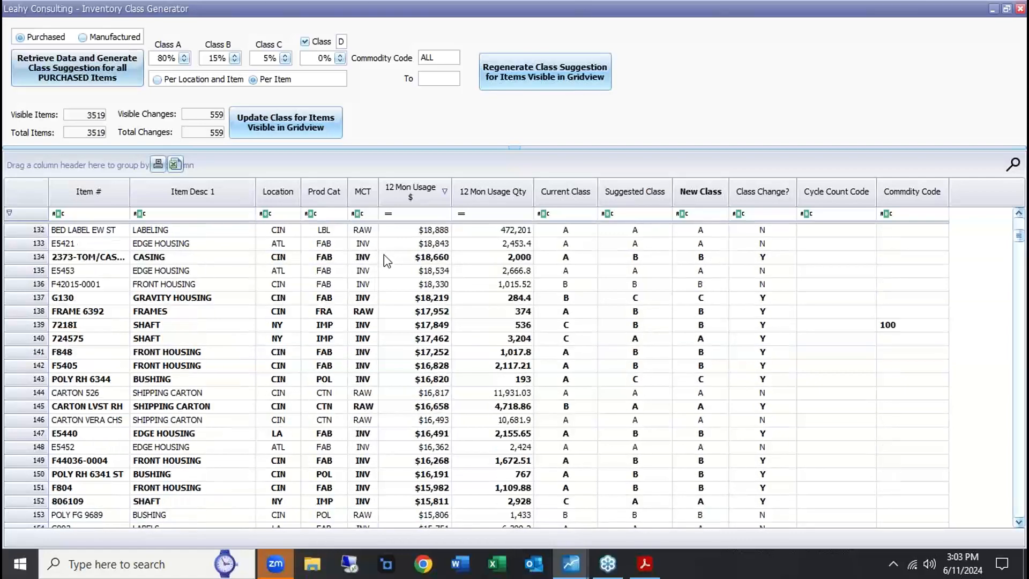
pyautogui.scroll(20, 387, 261)
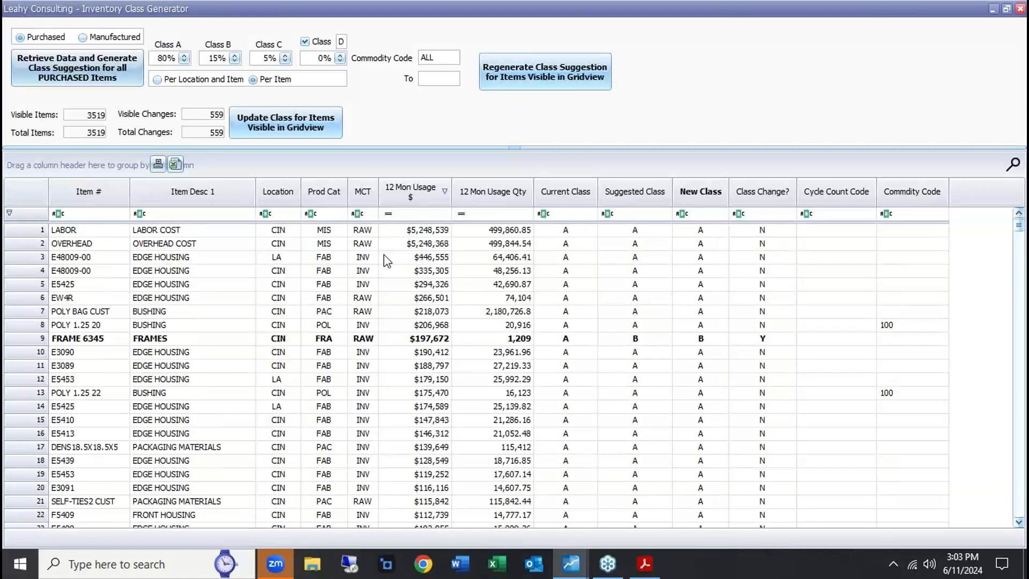
pyautogui.scroll(-2, 387, 261)
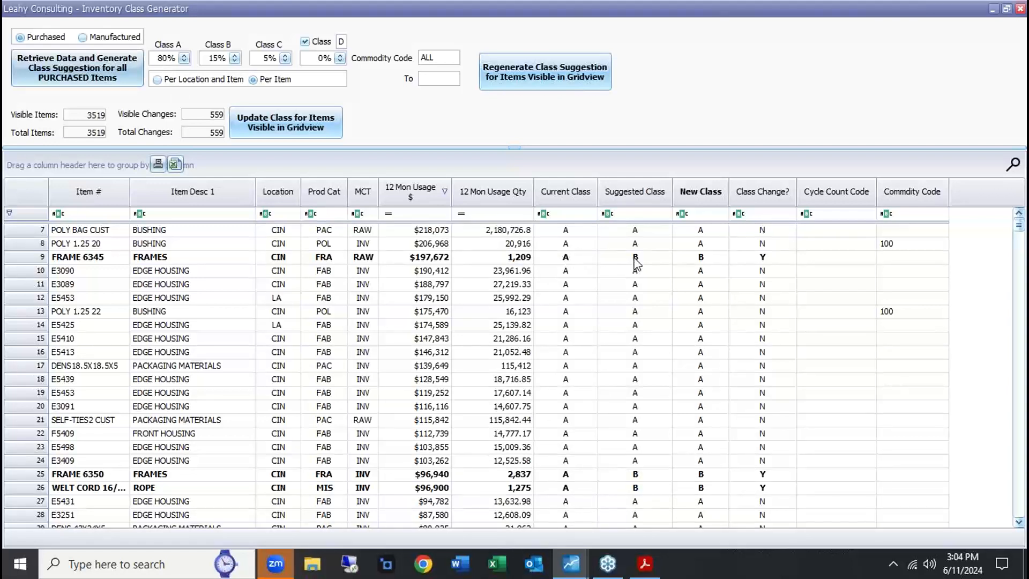
# Step: Set the New Class of FRAME 6345 to A and close the Inventory Class Generator
pyautogui.click(711, 256)
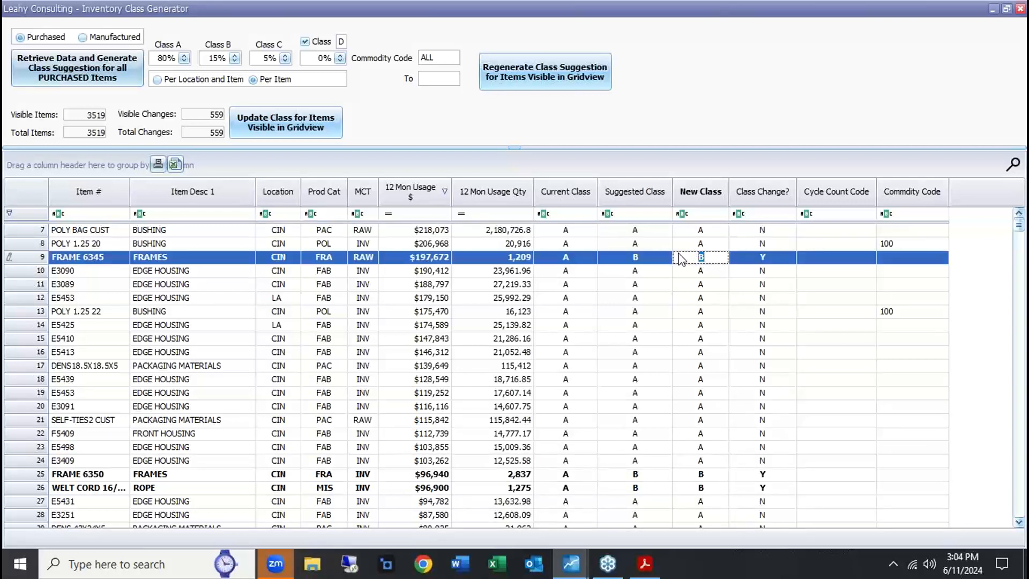
pyautogui.write('A')
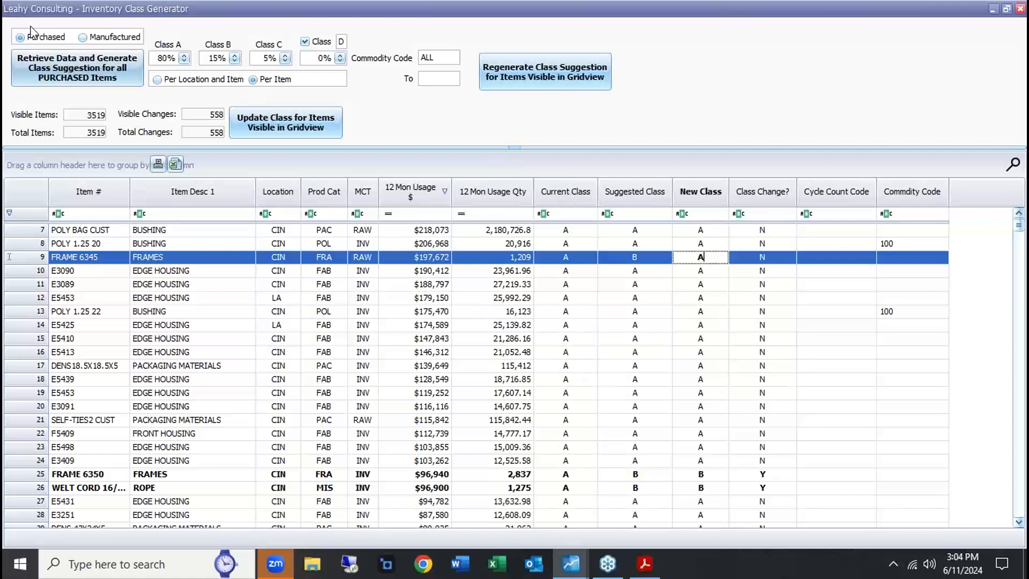
pyautogui.click(1020, 8)
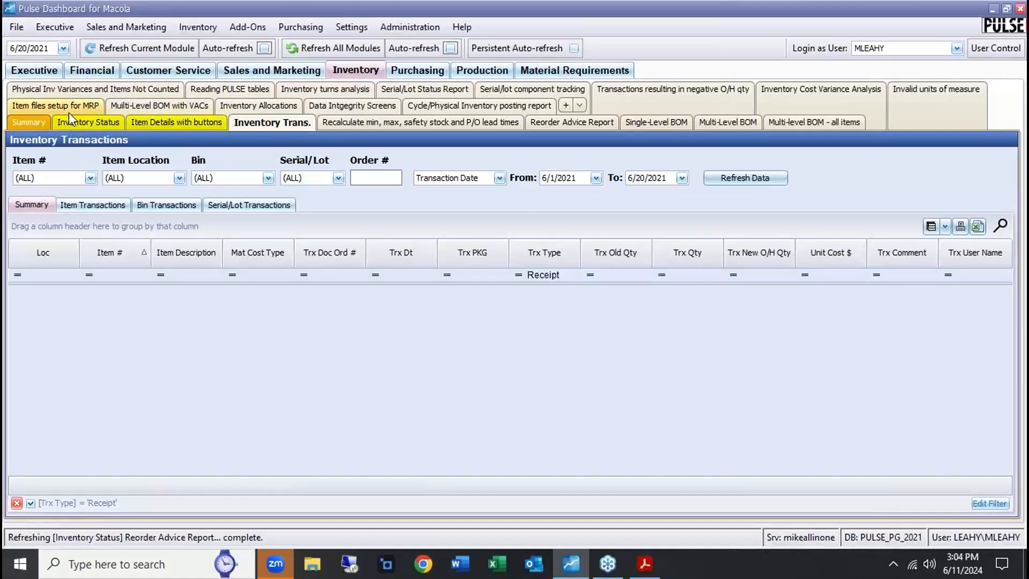
# Step: Open the Inventory summary and move the manufactured items Inventory Turns chart up, directly beneath the purchased items chart
pyautogui.click(26, 124)
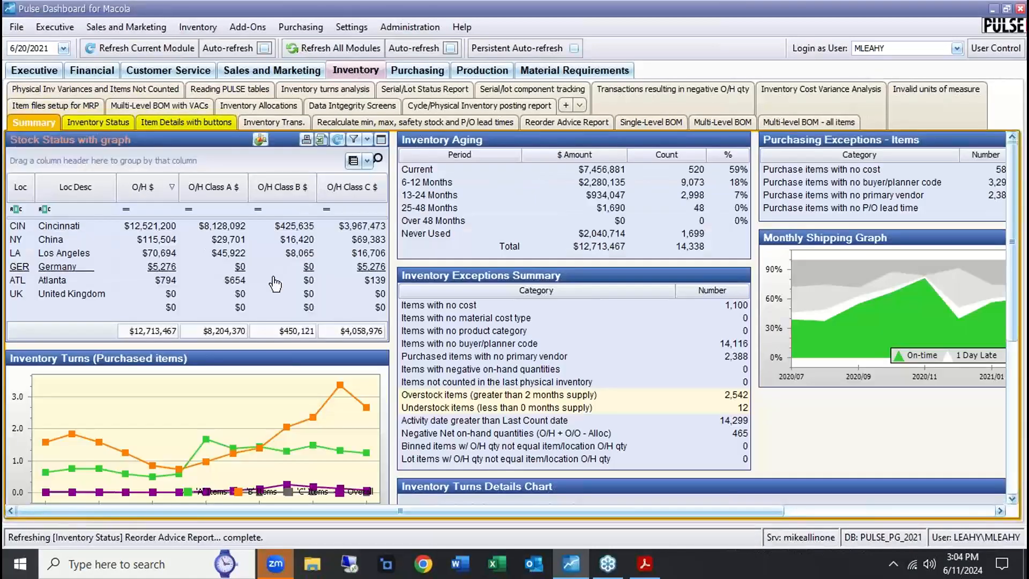
pyautogui.moveTo(1015, 232); pyautogui.dragTo(1012, 338)
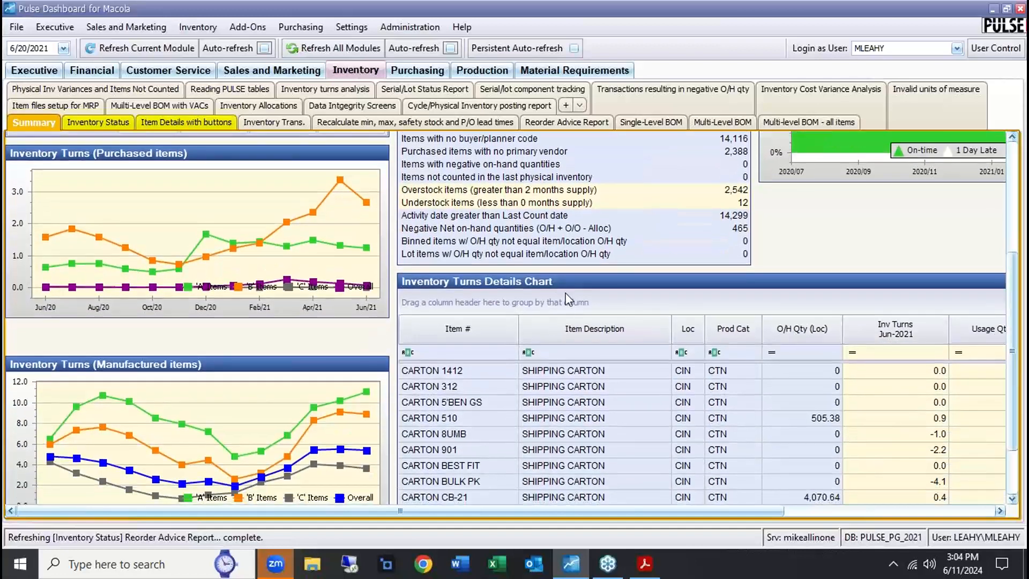
pyautogui.moveTo(228, 369); pyautogui.dragTo(230, 338)
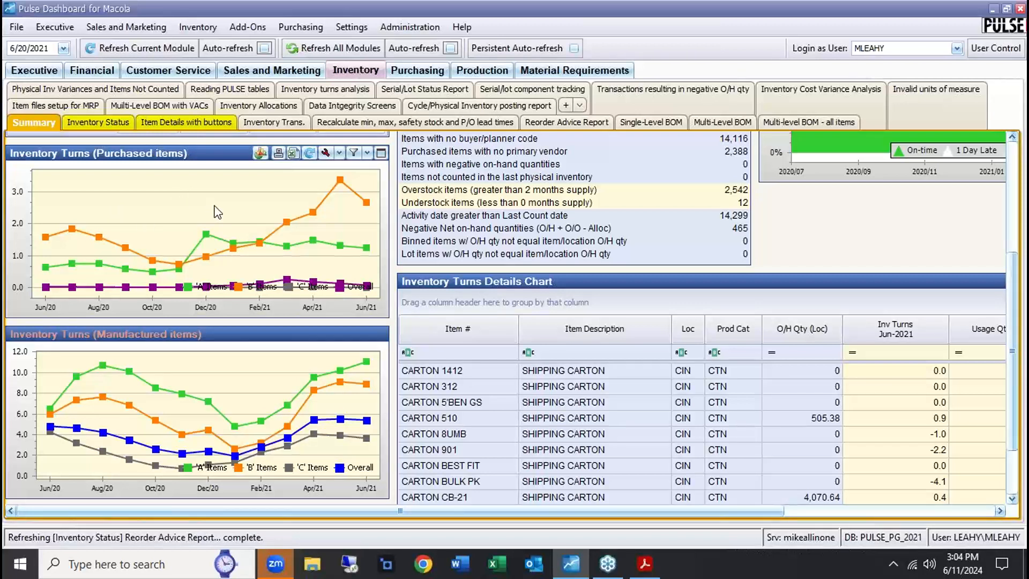
# Step: Examine the purchased items Inventory Turns graph settings, including the trailing months, and leave them without changes
pyautogui.click(327, 157)
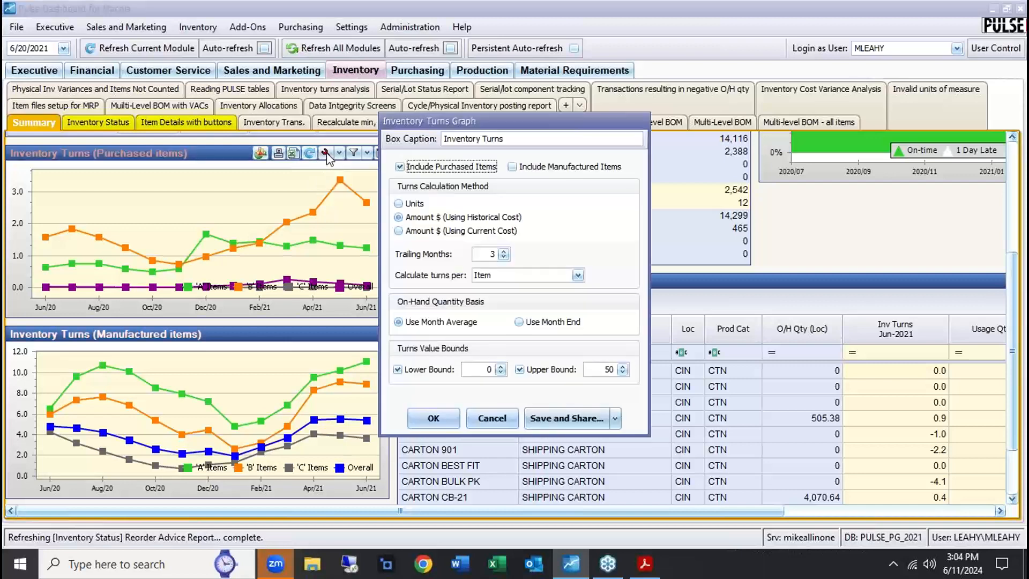
pyautogui.doubleClick(489, 254)
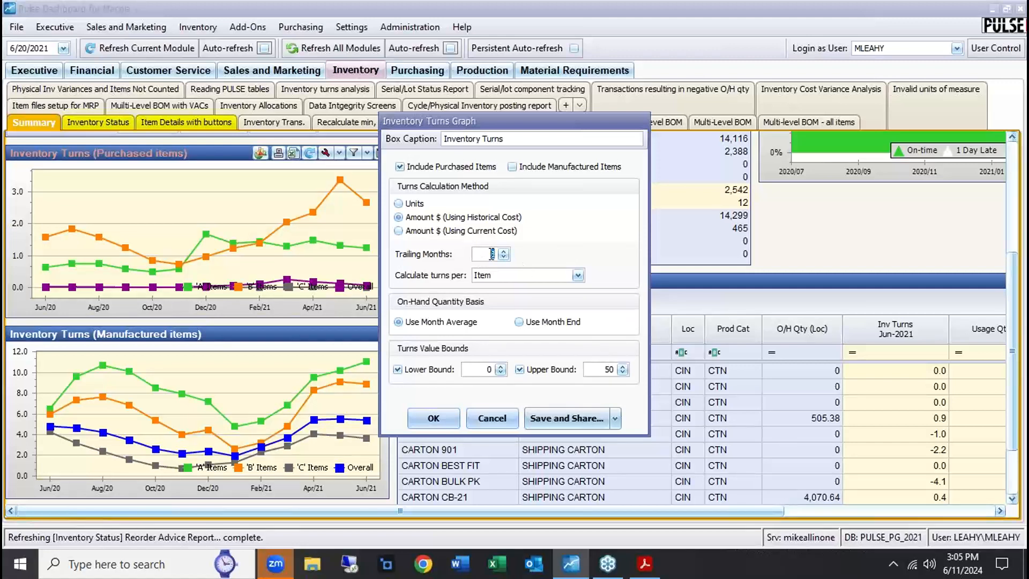
pyautogui.click(491, 418)
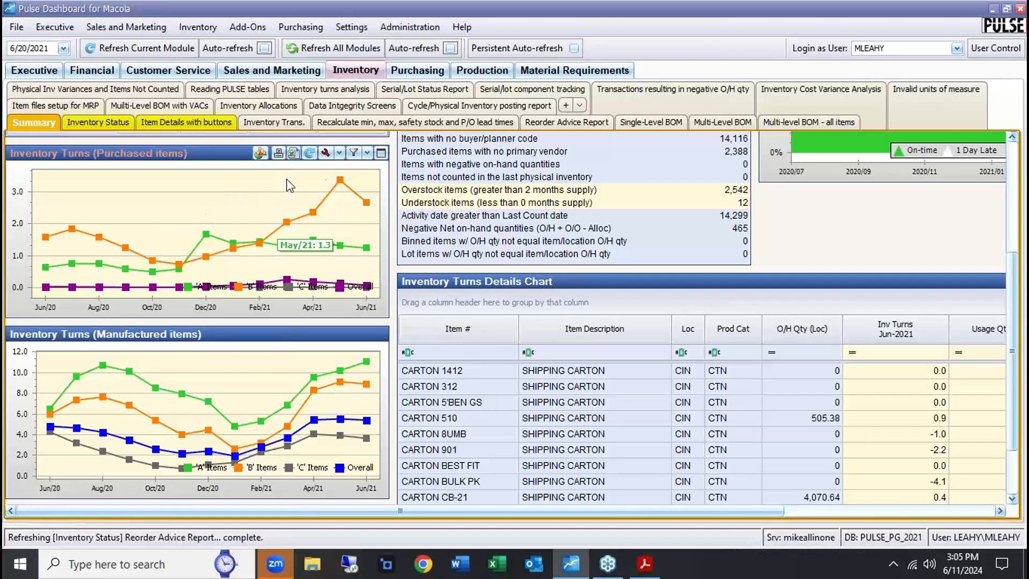
pyautogui.click(325, 153)
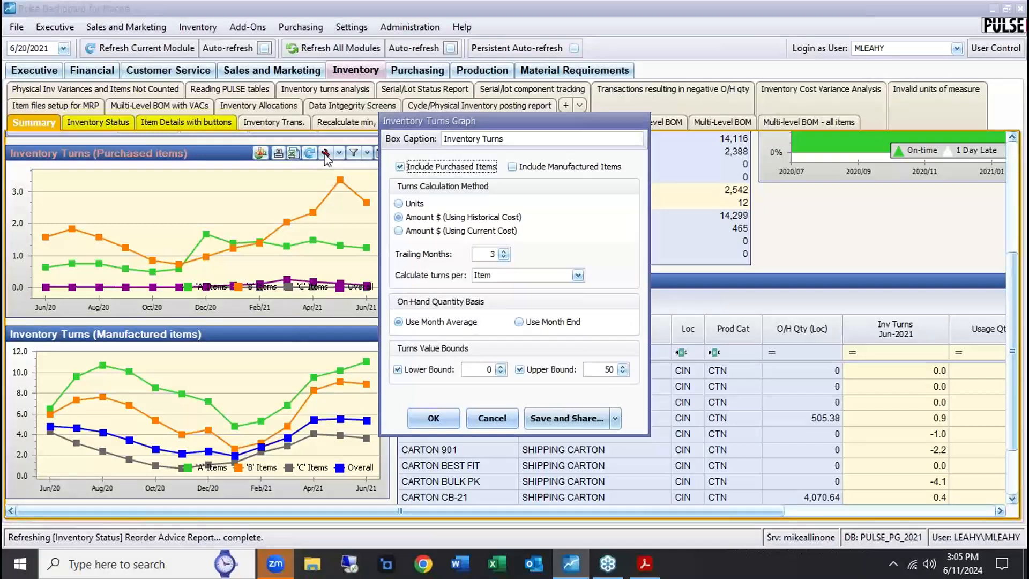
pyautogui.click(493, 254)
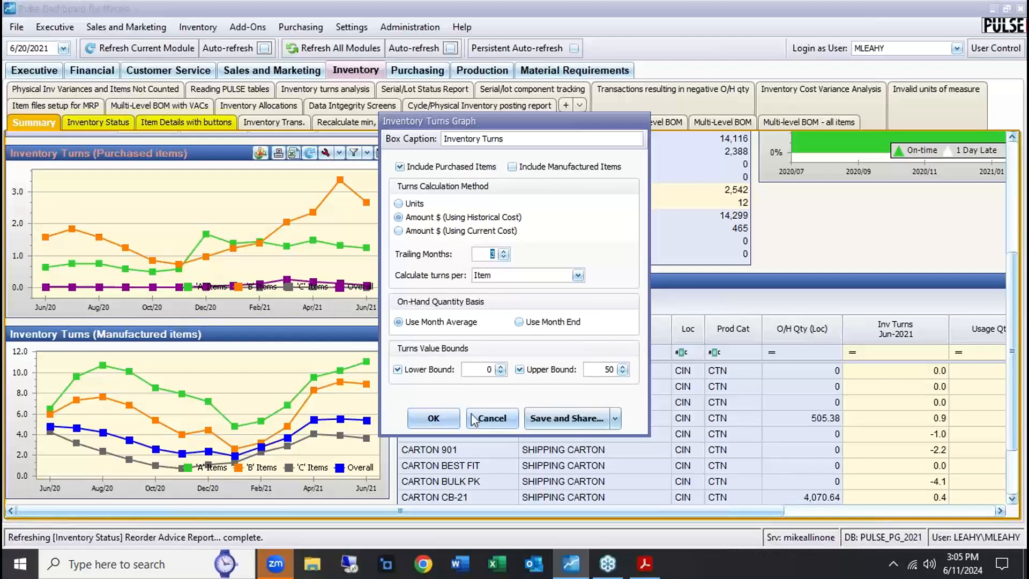
pyautogui.click(491, 421)
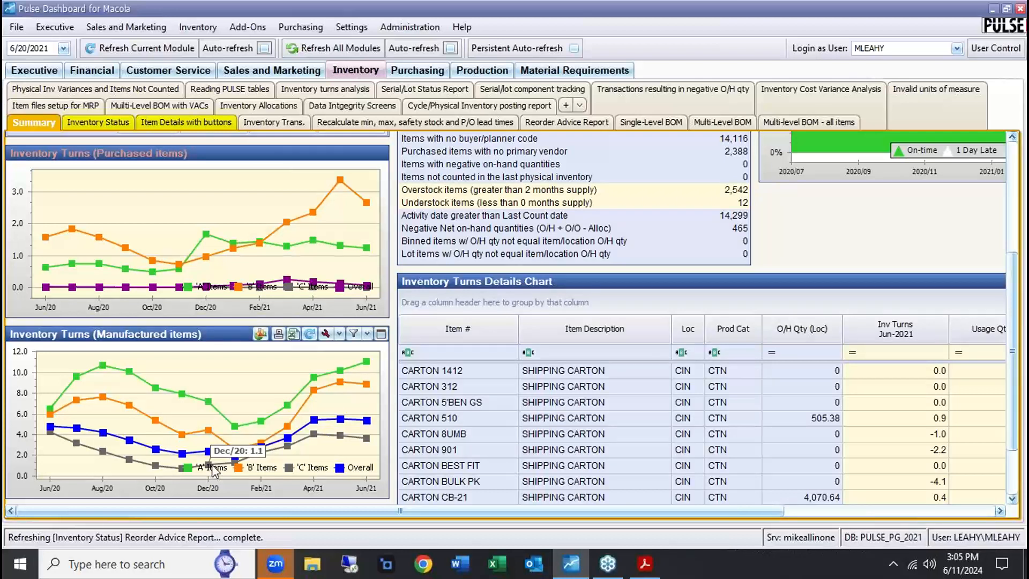
# Step: Reposition the purchased items Inventory Turns chart, try it enlarged, shrink it to a compact size above the manufactured items chart, and return to Stock Status
pyautogui.moveTo(225, 155); pyautogui.dragTo(497, 185)
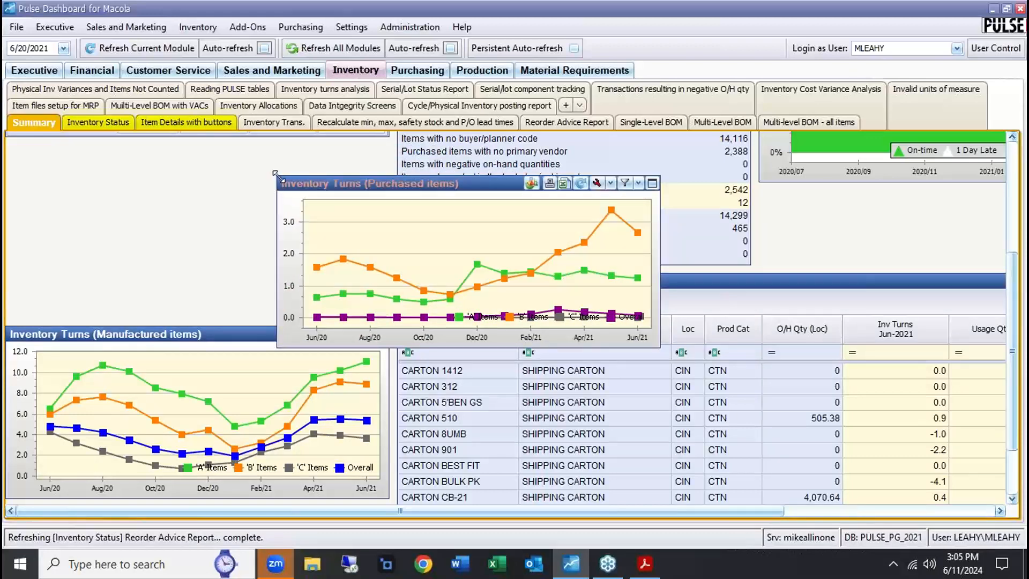
pyautogui.moveTo(278, 175); pyautogui.dragTo(103, 132)
pyautogui.moveTo(98, 80); pyautogui.dragTo(62, 67)
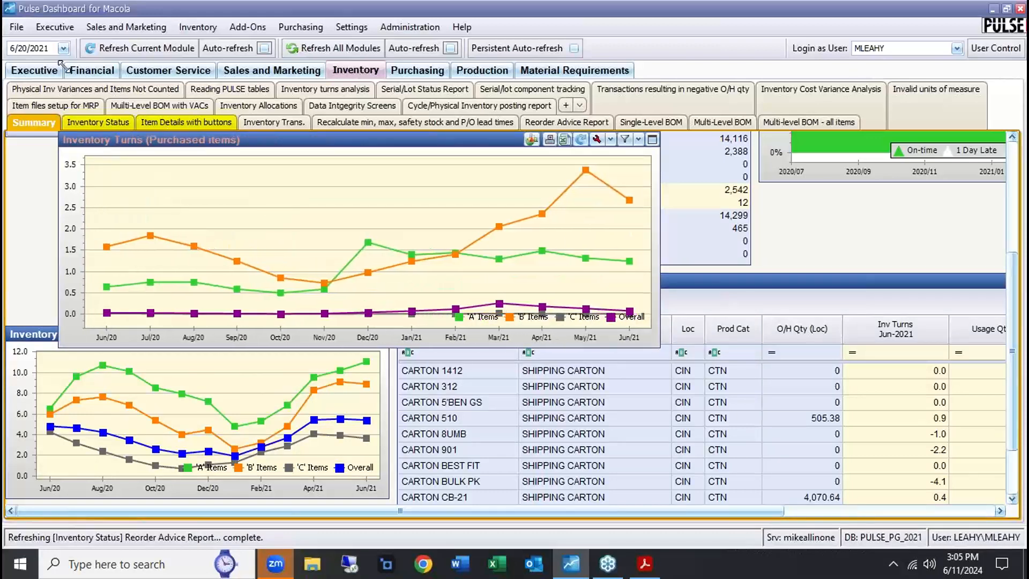
pyautogui.click(674, 351)
pyautogui.click(648, 261)
pyautogui.moveTo(659, 345); pyautogui.dragTo(298, 311)
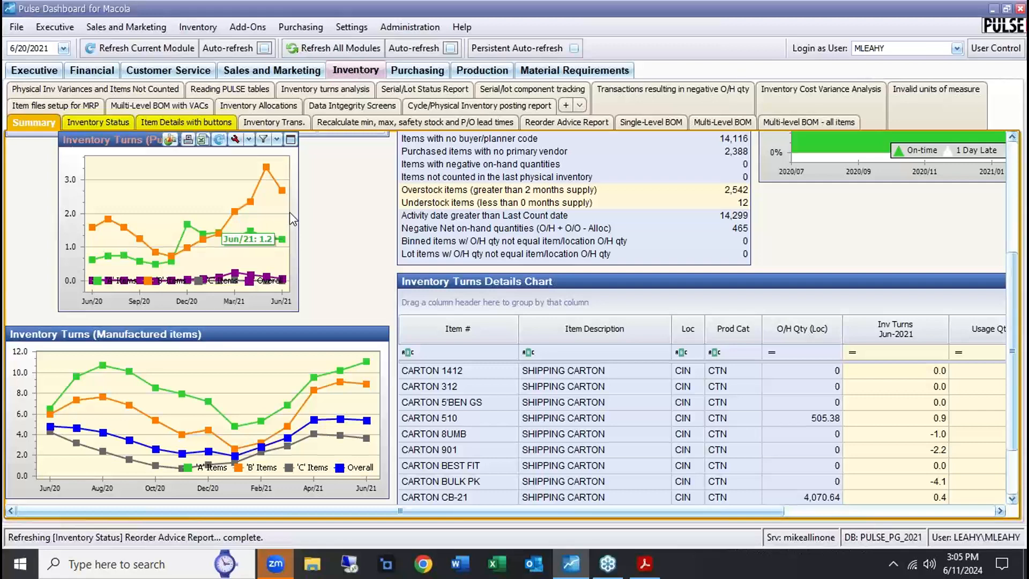
pyautogui.scroll(3, 303, 215)
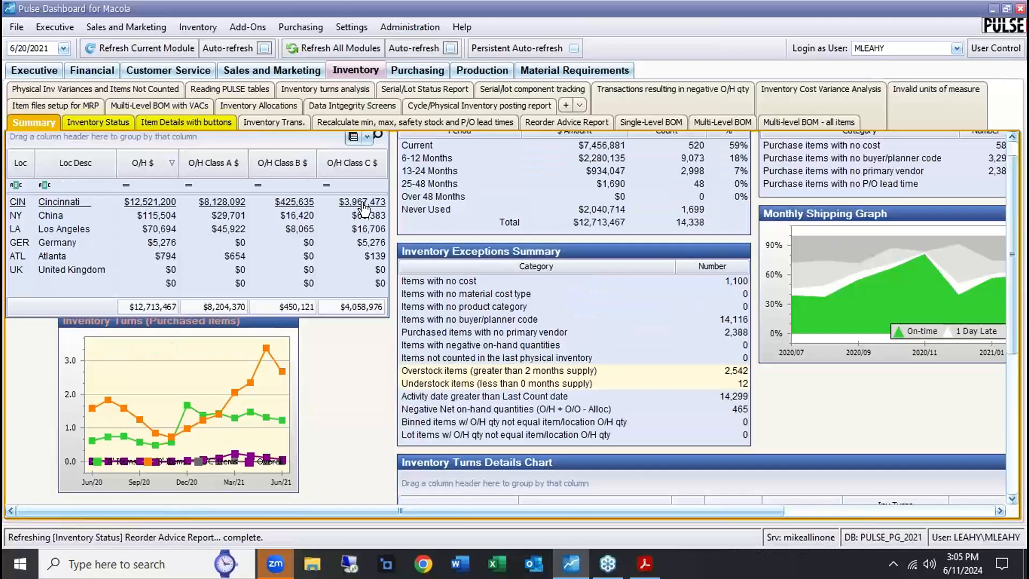
pyautogui.scroll(1, 1013, 163)
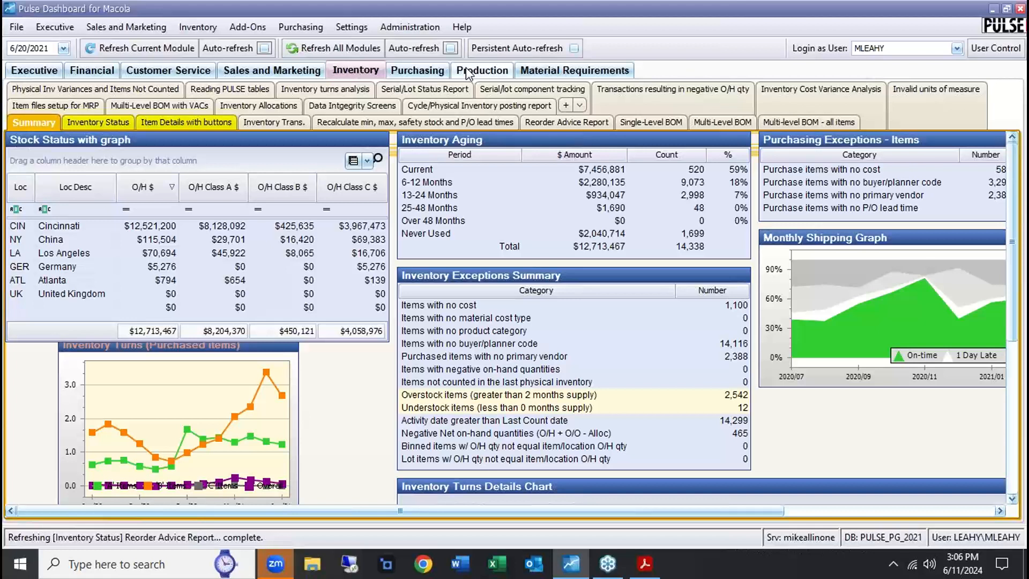
# Step: Examine the reorder level recalculation settings and query formulas, cancel without changes, and review the current and new min, max and safety stock values
pyautogui.click(375, 122)
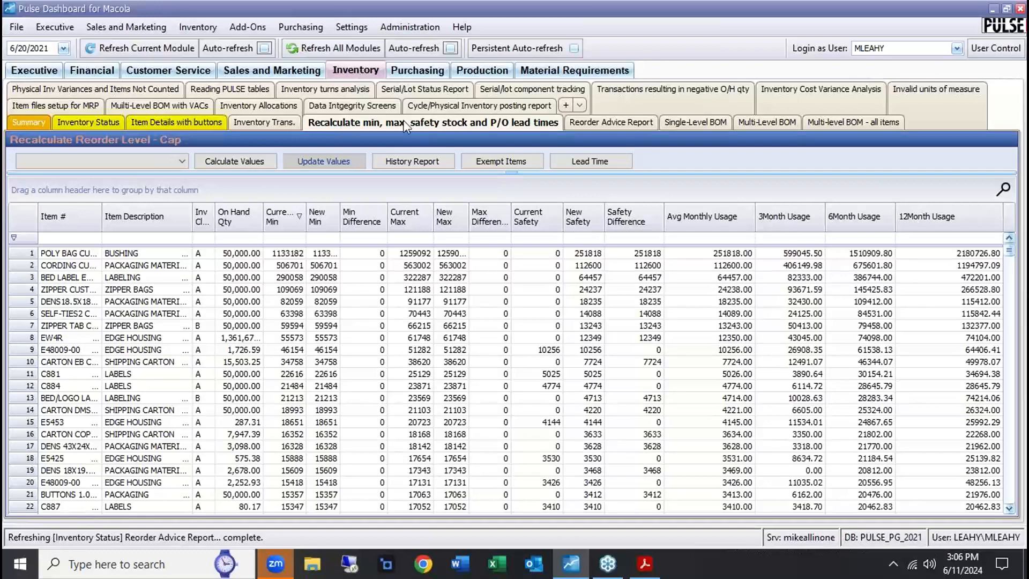
pyautogui.moveTo(399, 140)
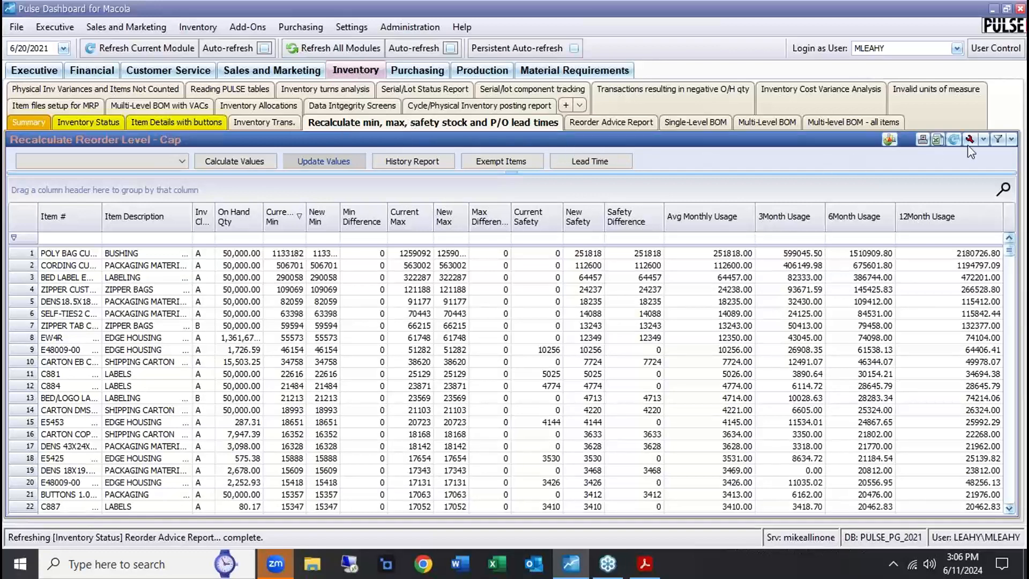
pyautogui.click(968, 139)
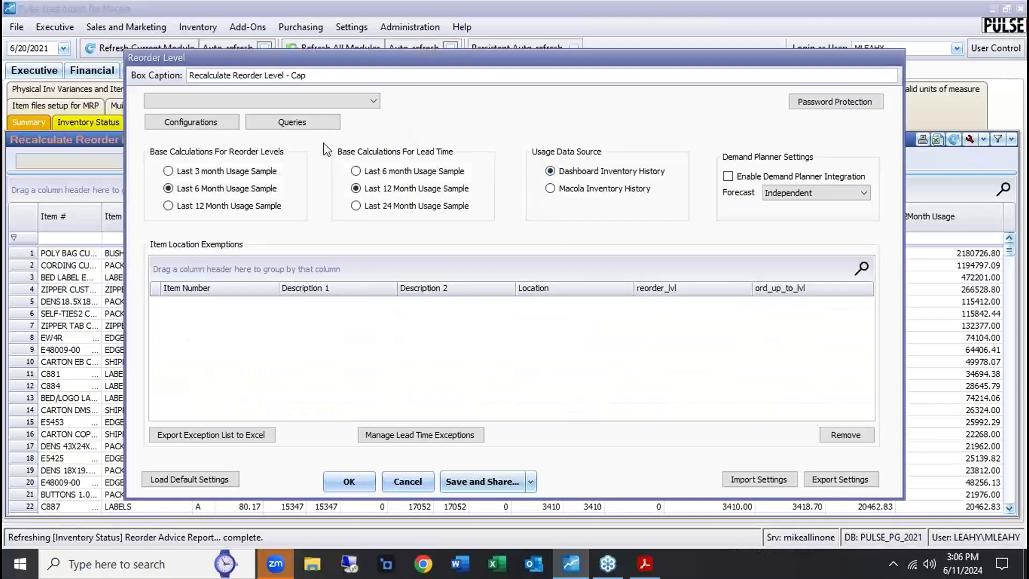
pyautogui.click(309, 125)
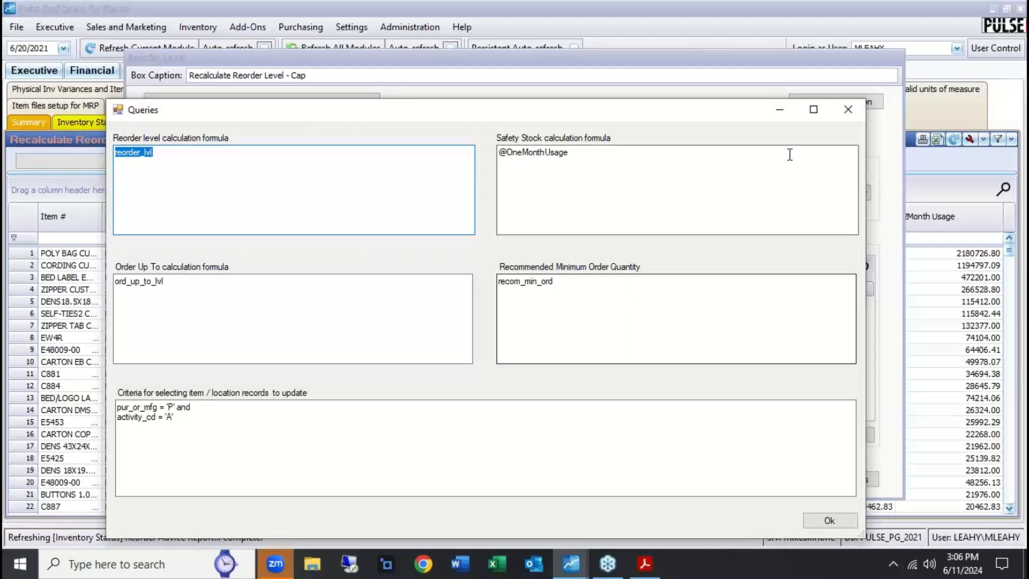
pyautogui.click(849, 110)
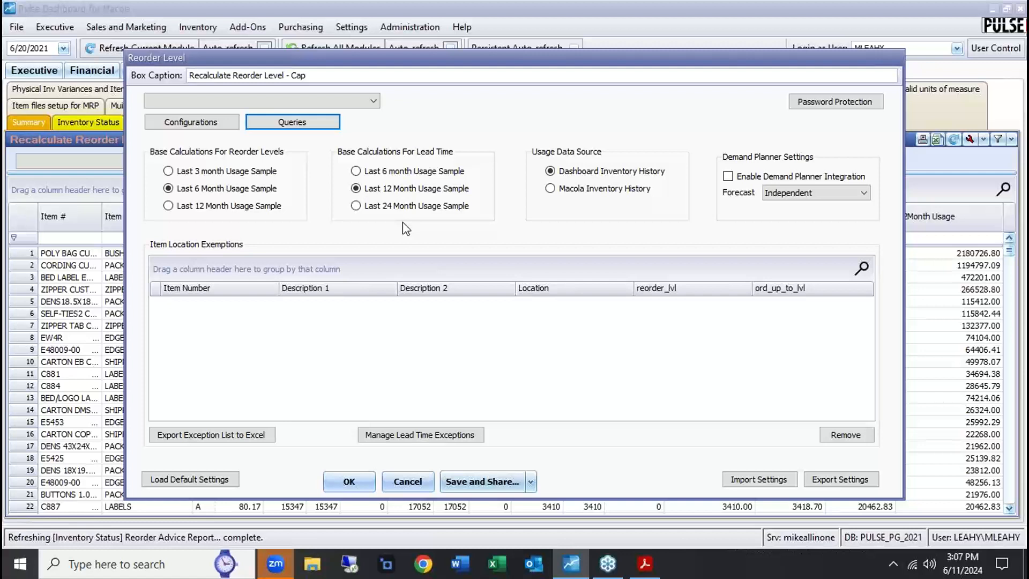
pyautogui.click(408, 481)
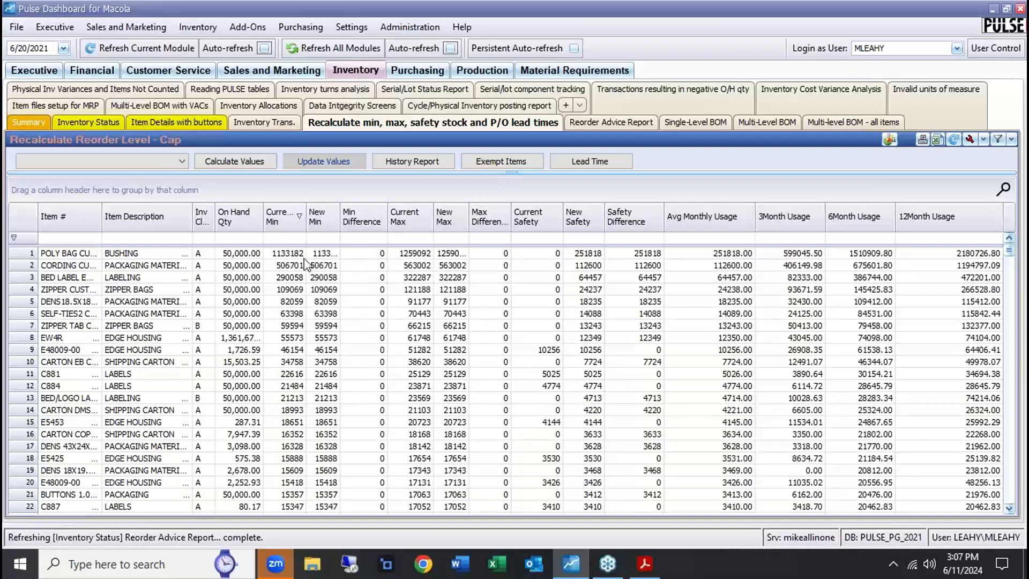
pyautogui.scroll(-1, 354, 272)
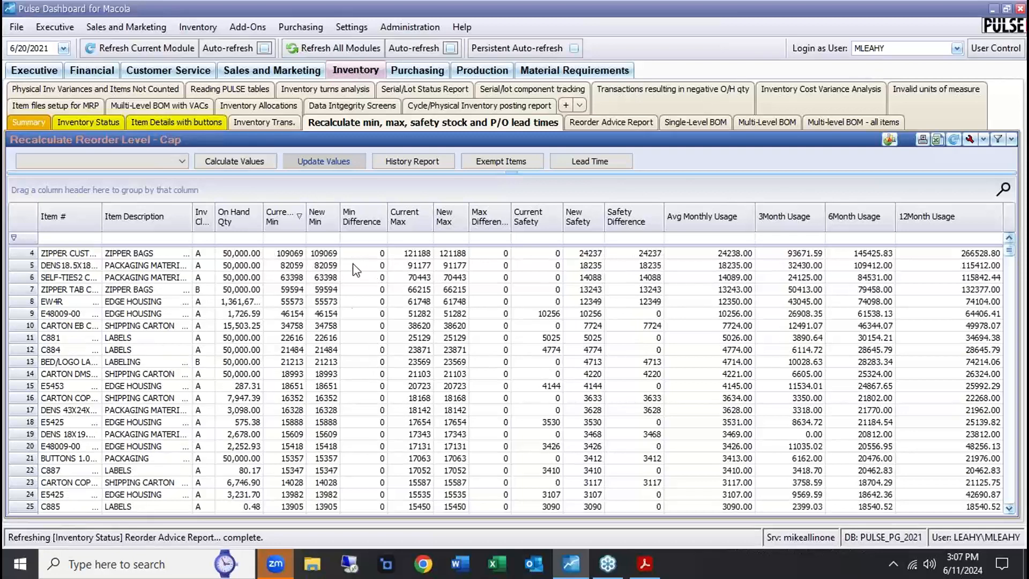
pyautogui.scroll(1, 353, 300)
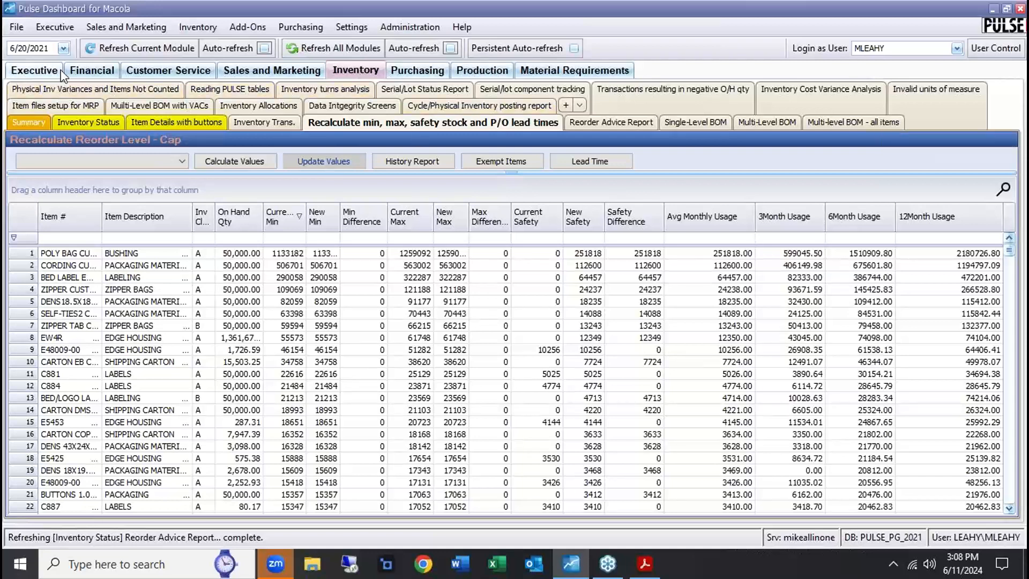
# Step: Open the Customer Order Shortages view under Customer Service and drill into the demand and replenishment detail of item 9847-54010
pyautogui.click(137, 72)
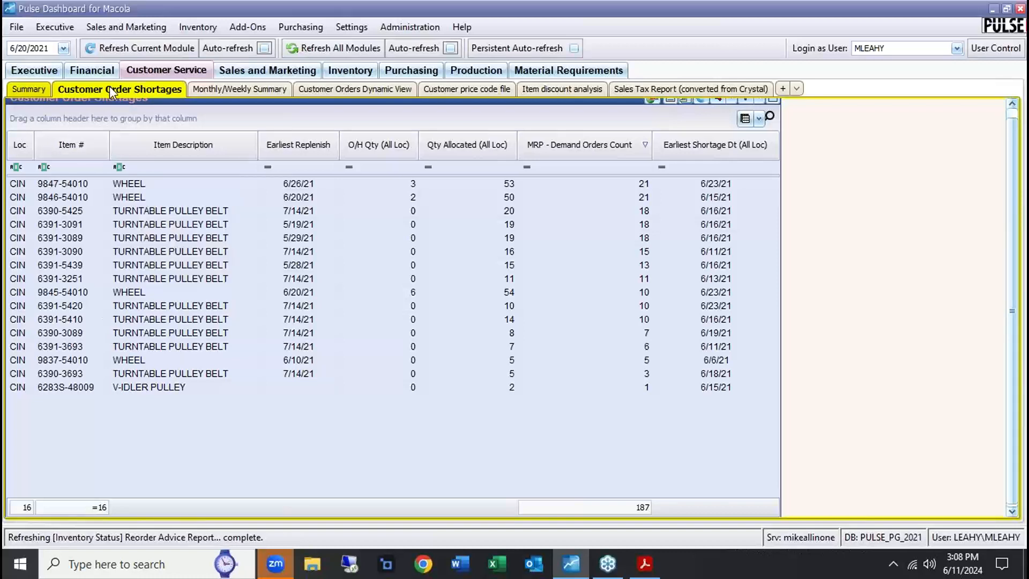
pyautogui.scroll(1, 1002, 155)
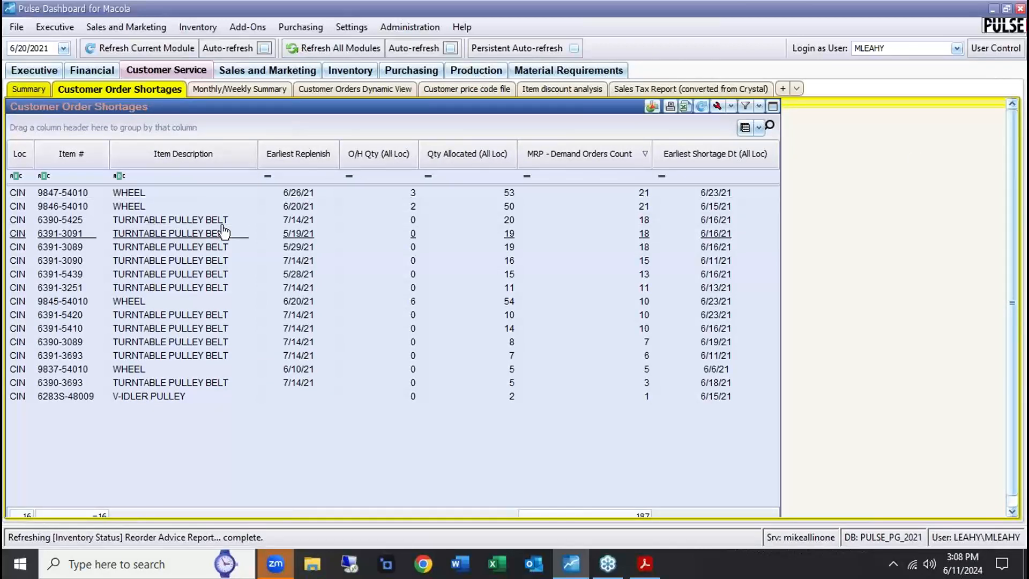
pyautogui.doubleClick(73, 193)
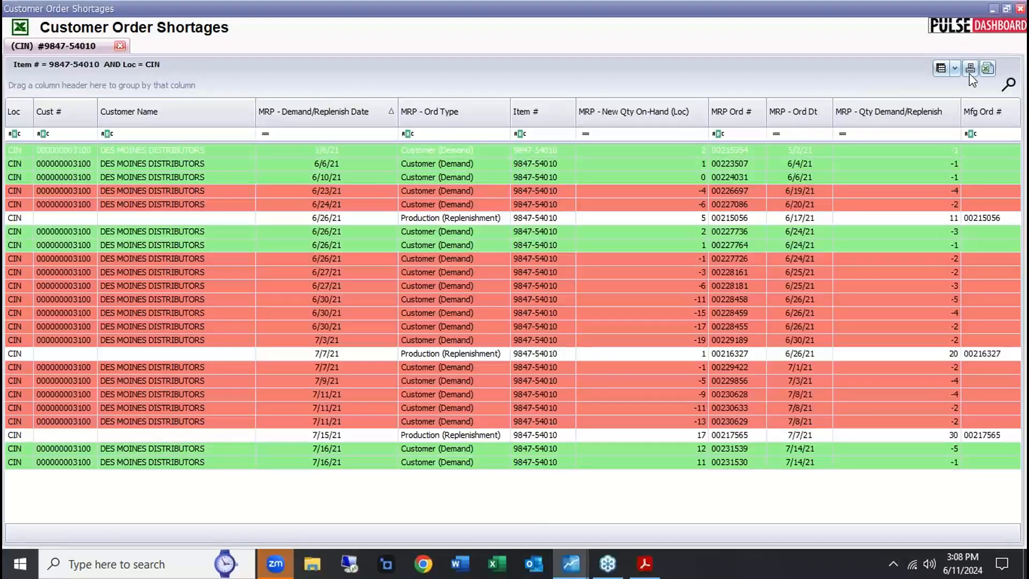
# Step: Examine the shortage detail's available columns without changing them, review its MRP date and order type columns, and return to the shortages list
pyautogui.click(941, 70)
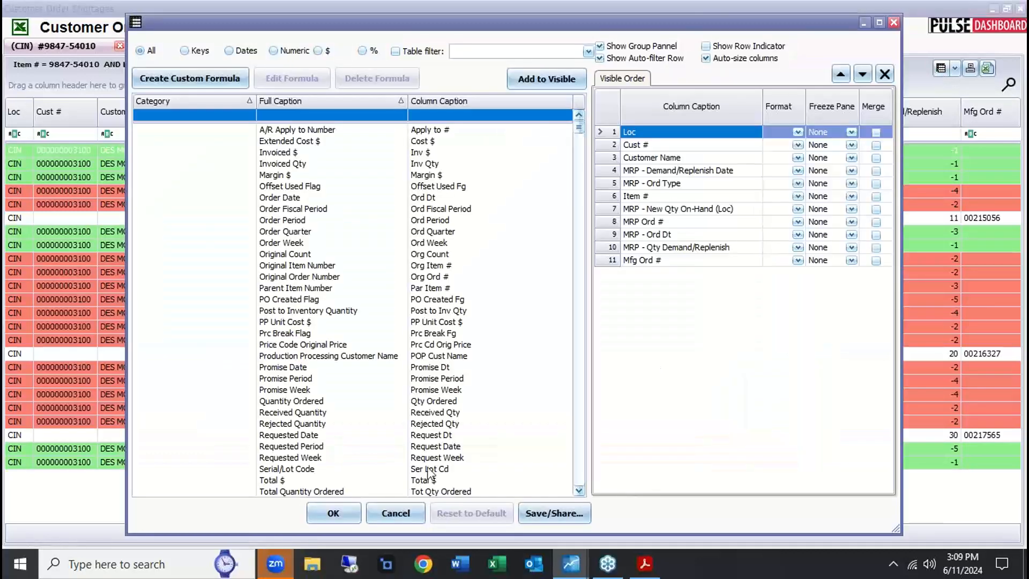
pyautogui.click(395, 513)
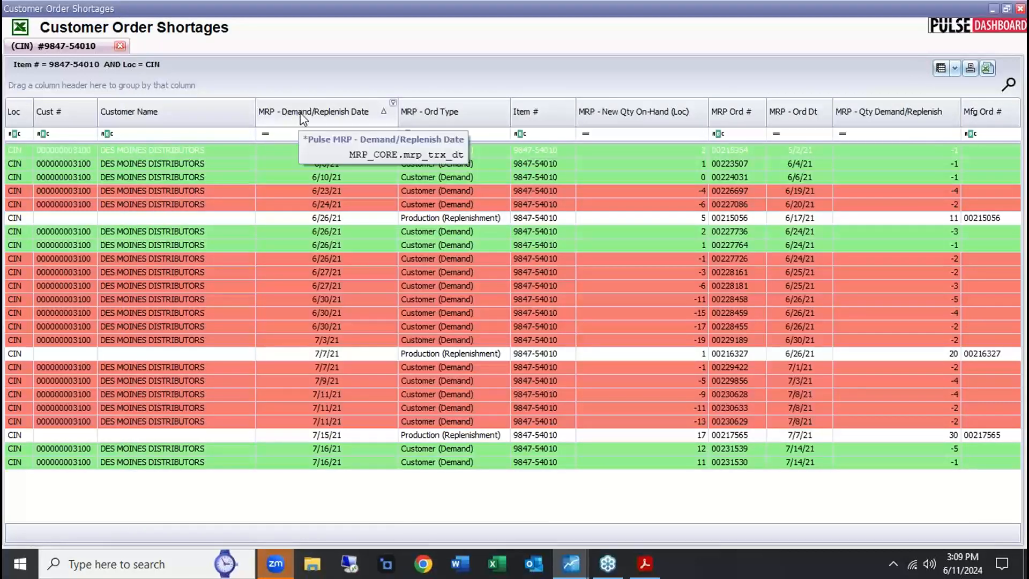
pyautogui.moveTo(300, 119); pyautogui.dragTo(332, 114)
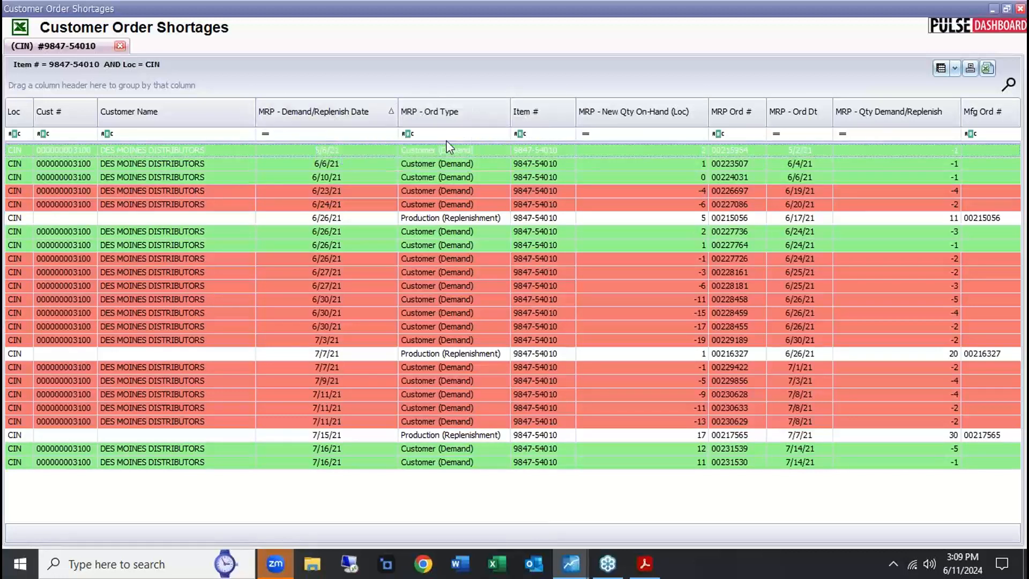
pyautogui.moveTo(470, 113)
pyautogui.mouseDown()
pyautogui.moveTo(468, 71)
pyautogui.moveTo(455, 115)
pyautogui.mouseUp()
pyautogui.press('Escape')
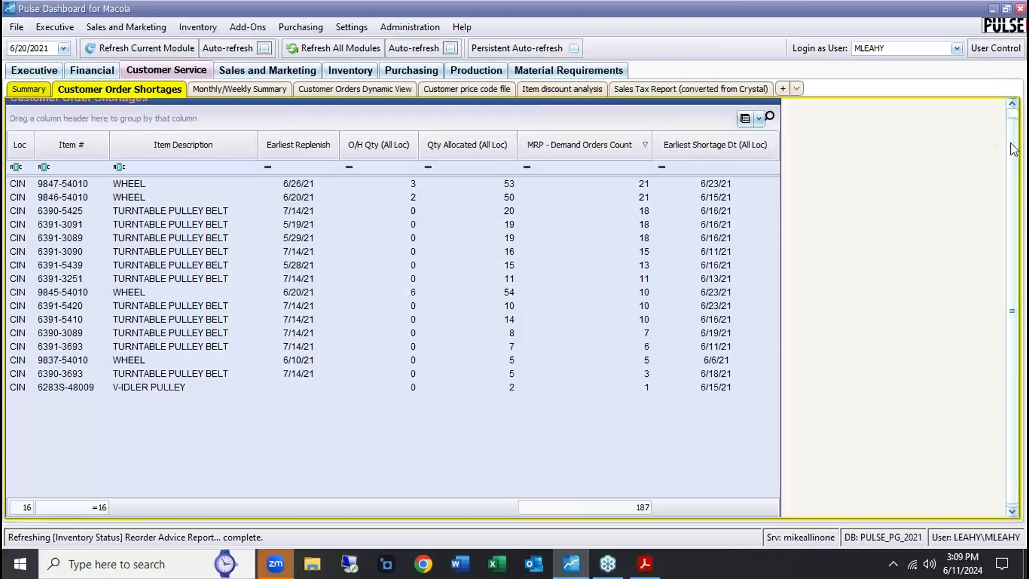
# Step: Preview the Customer Order Shortages report for printing, examine its export and e-mail file formats, and close the preview
pyautogui.scroll(1, 1012, 150)
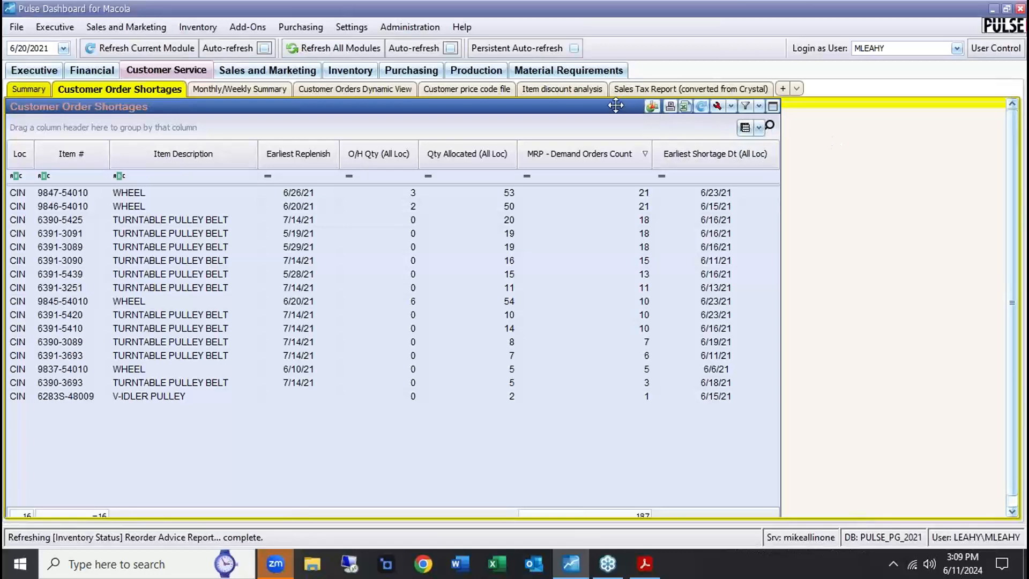
pyautogui.click(670, 107)
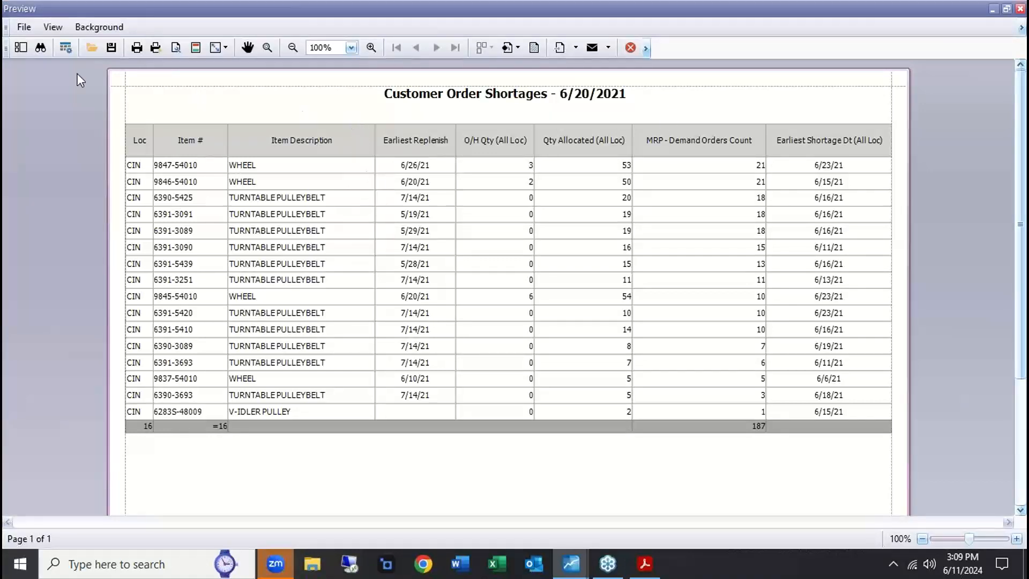
pyautogui.click(23, 28)
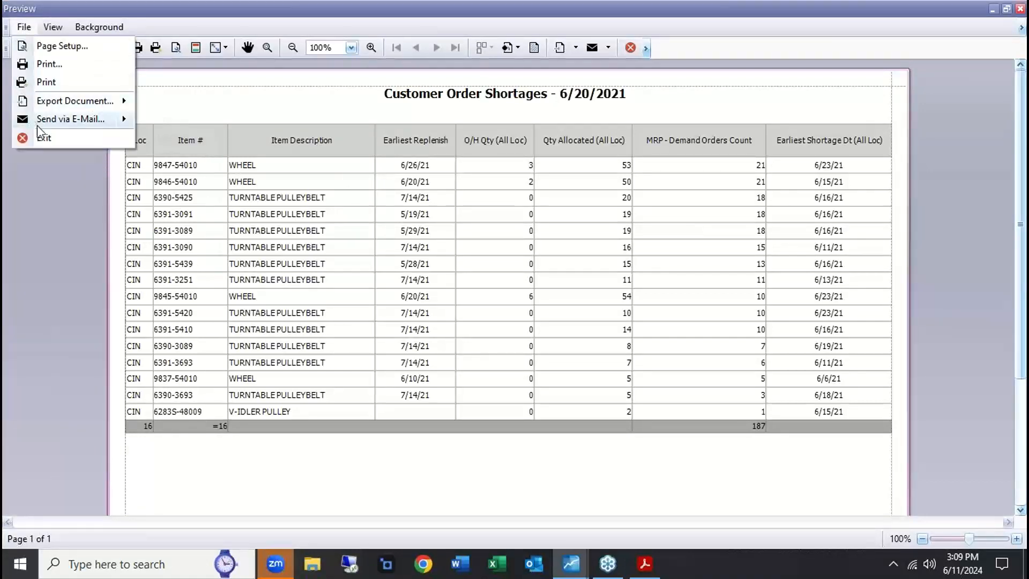
pyautogui.moveTo(63, 120)
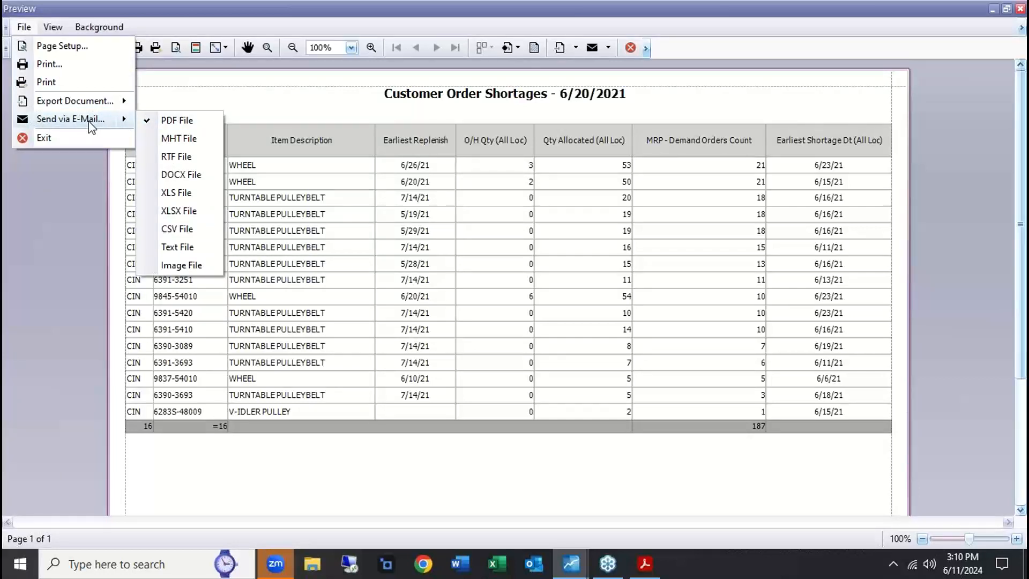
pyautogui.moveTo(87, 107)
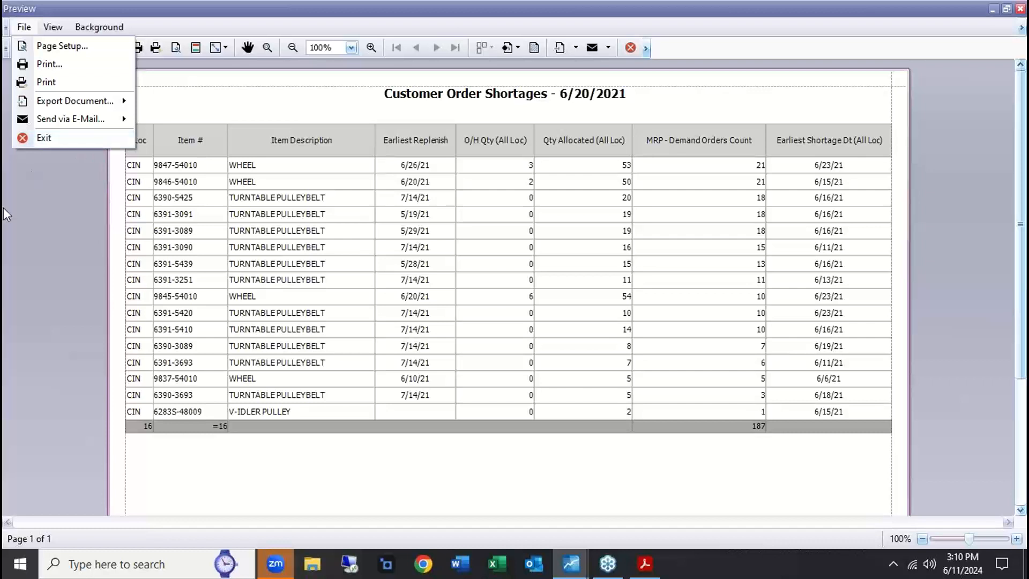
pyautogui.click(22, 201)
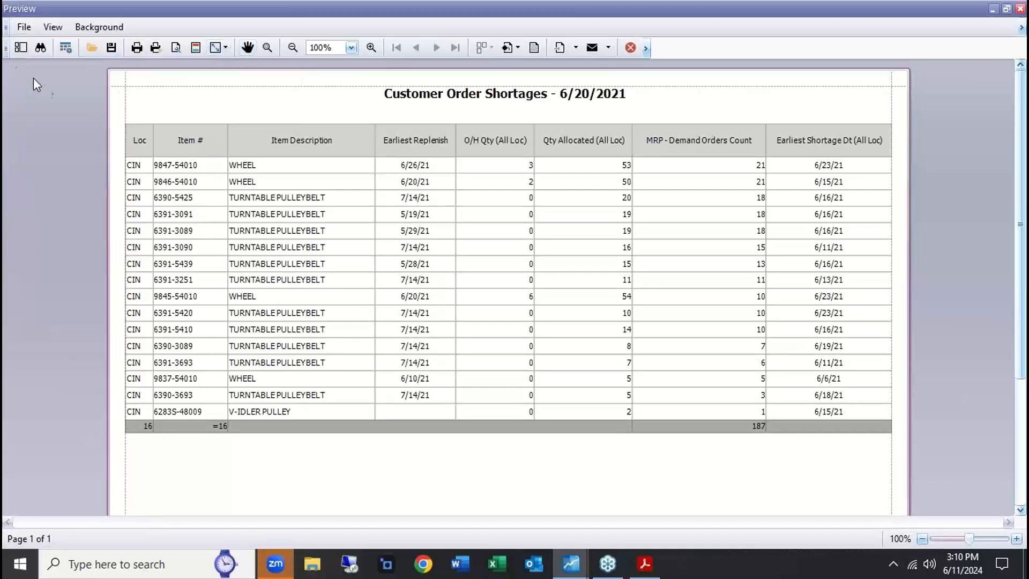
pyautogui.click(1020, 9)
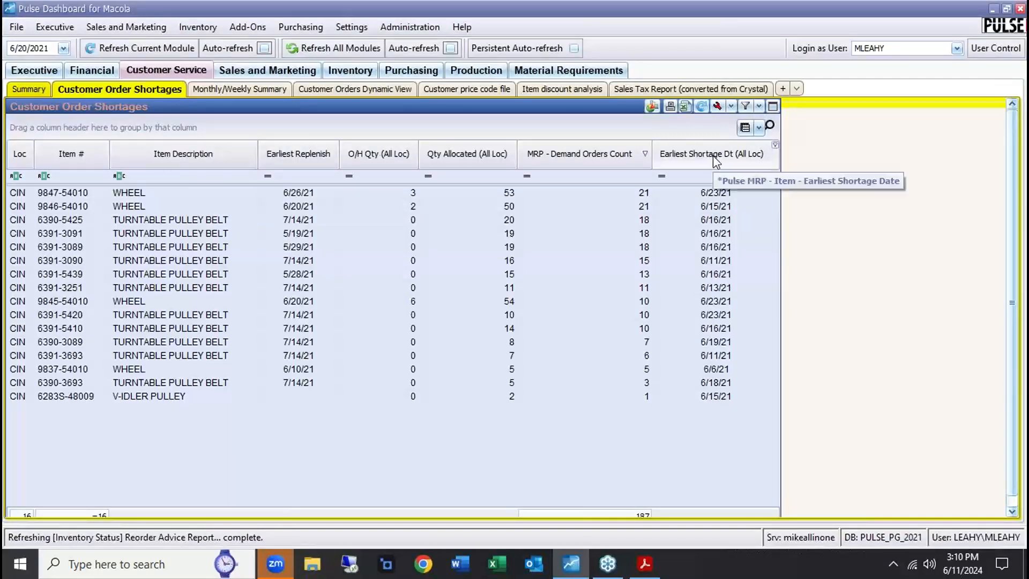
pyautogui.click(301, 27)
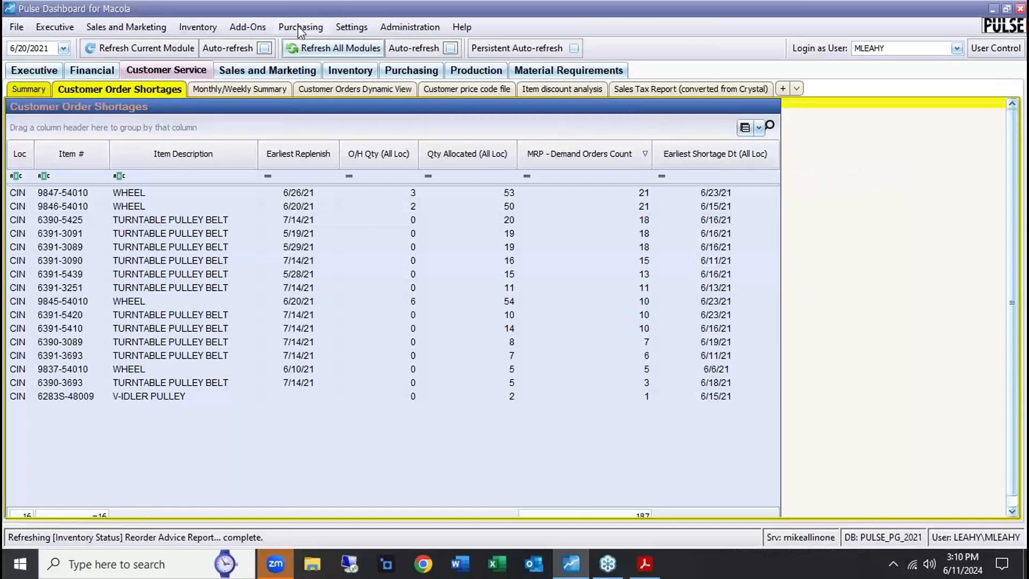
pyautogui.click(313, 43)
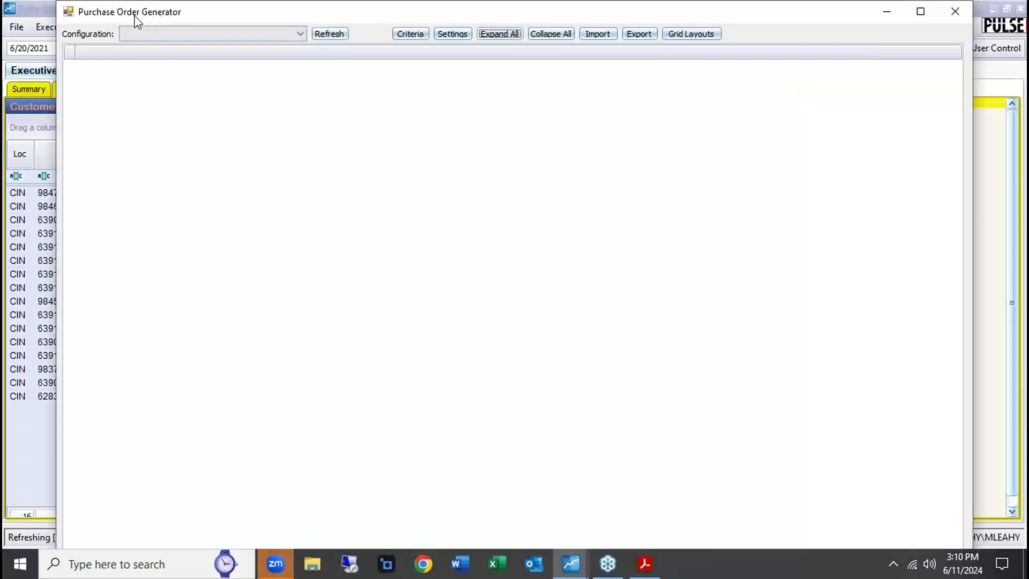
pyautogui.click(950, 11)
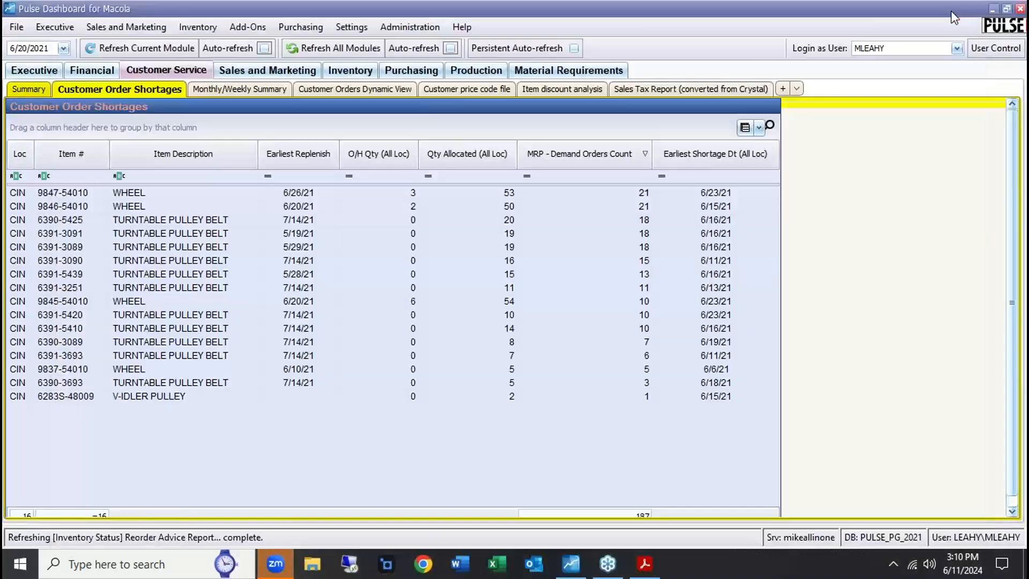
# Step: Open the Purchase Order Generator, set the criteria to buyer PB and location CIN, and refresh the vendor list
pyautogui.click(304, 32)
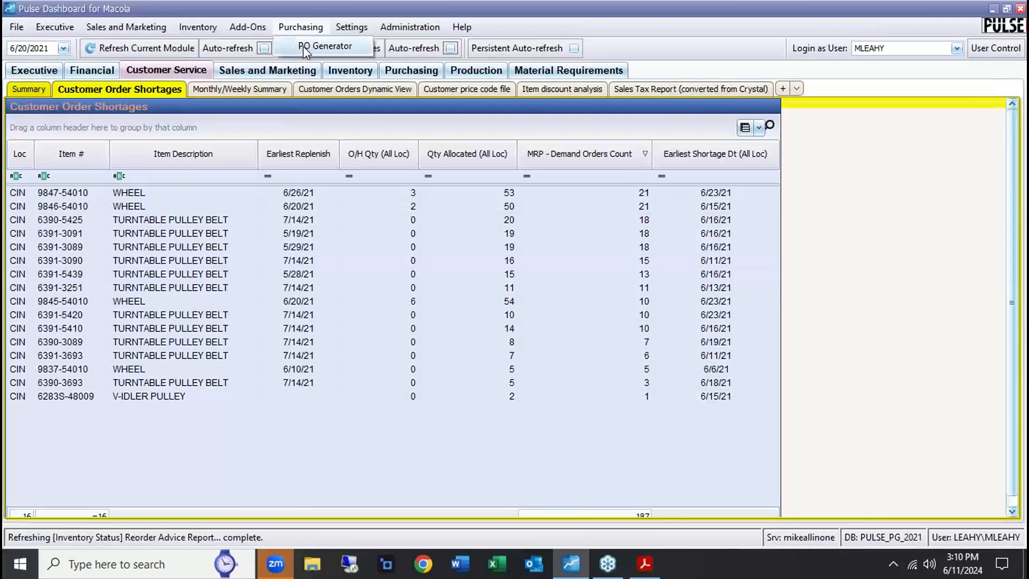
pyautogui.click(306, 50)
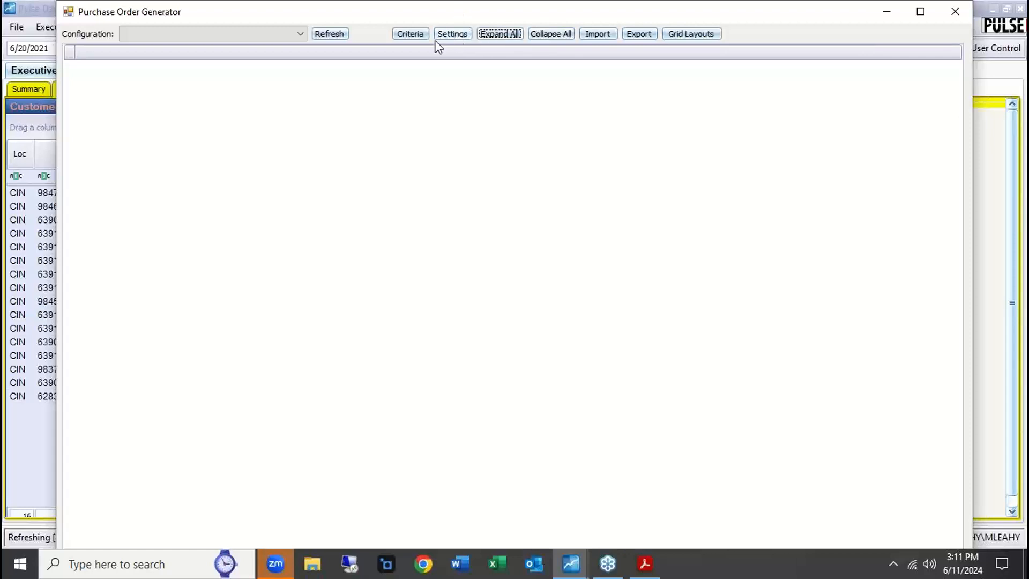
pyautogui.click(411, 34)
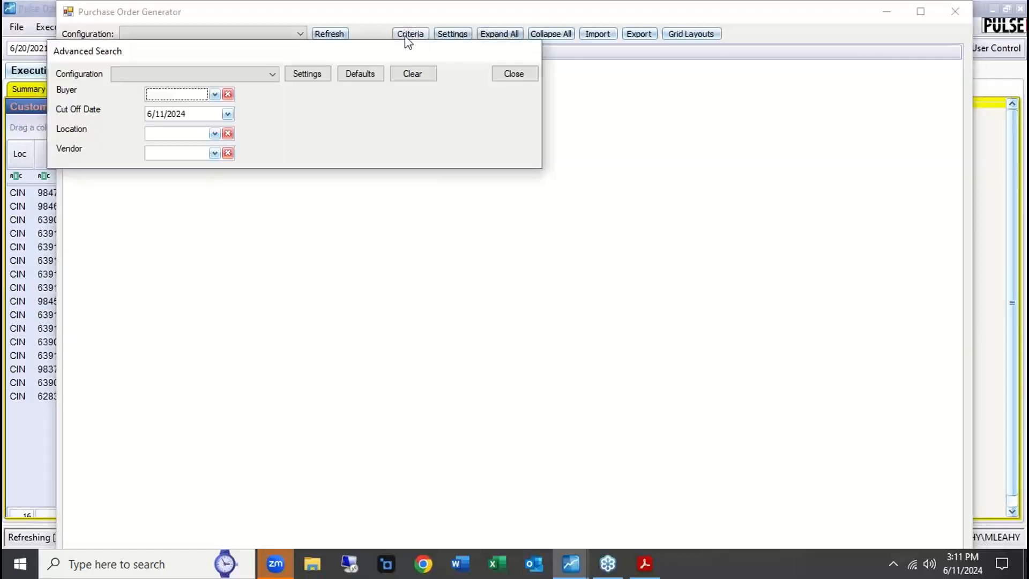
pyautogui.click(170, 95)
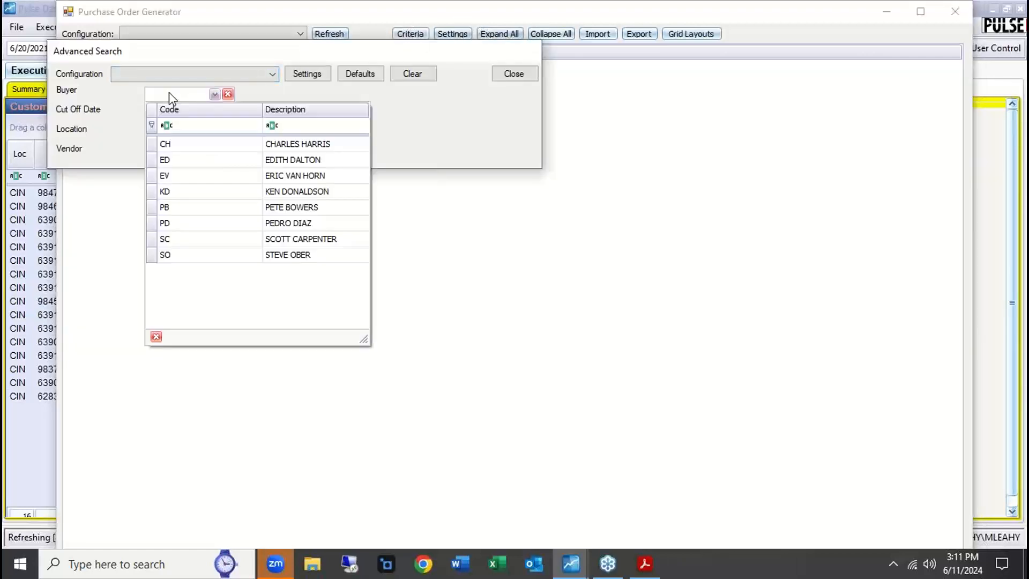
pyautogui.click(264, 208)
pyautogui.click(215, 133)
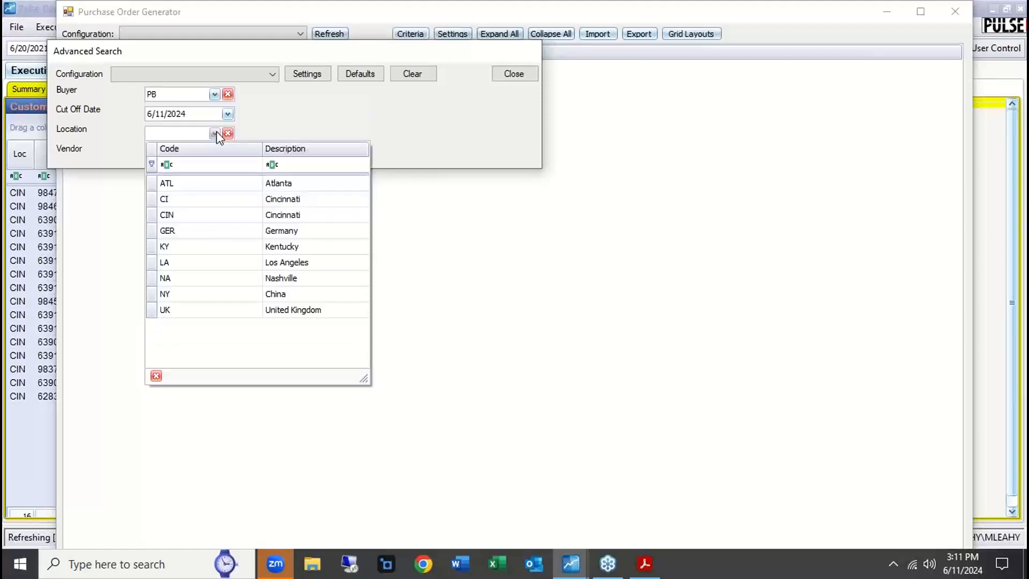
pyautogui.click(196, 215)
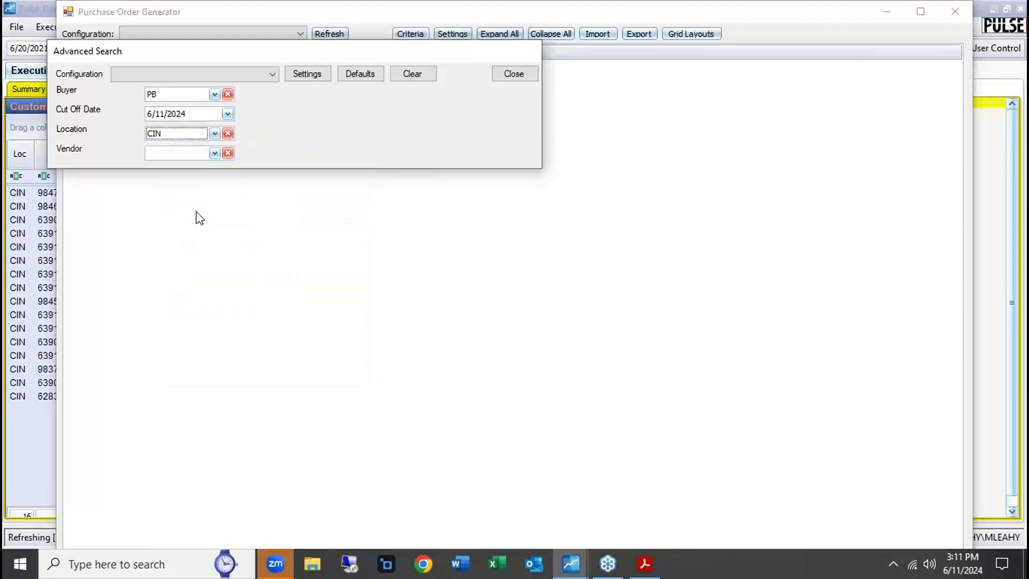
pyautogui.click(523, 76)
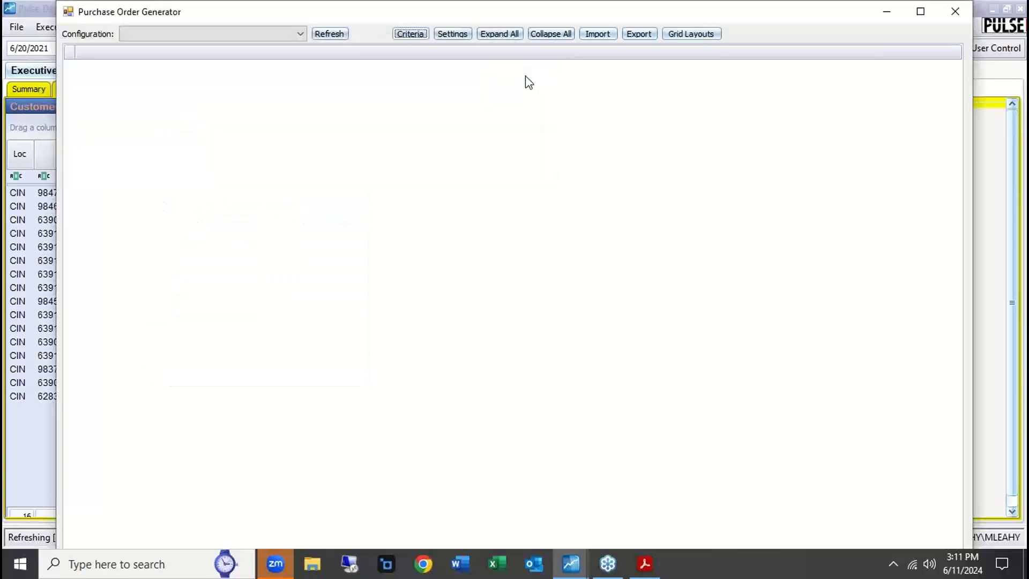
pyautogui.click(329, 34)
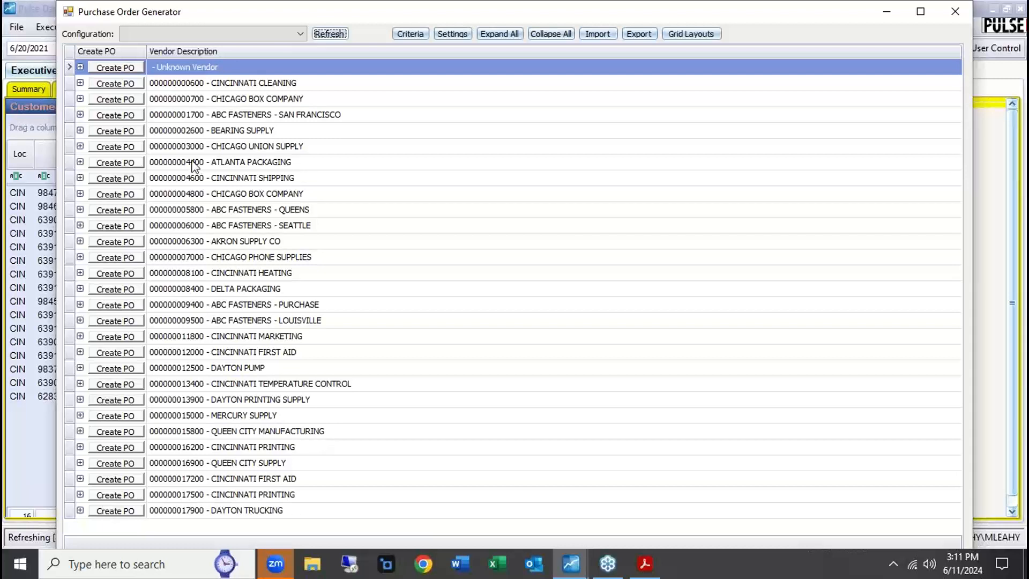
# Step: Under vendor ABC Fasteners - San Francisco, set the recommended order quantities to 100 for C544, 1,100 for C545 and 150 for C654
pyautogui.click(80, 115)
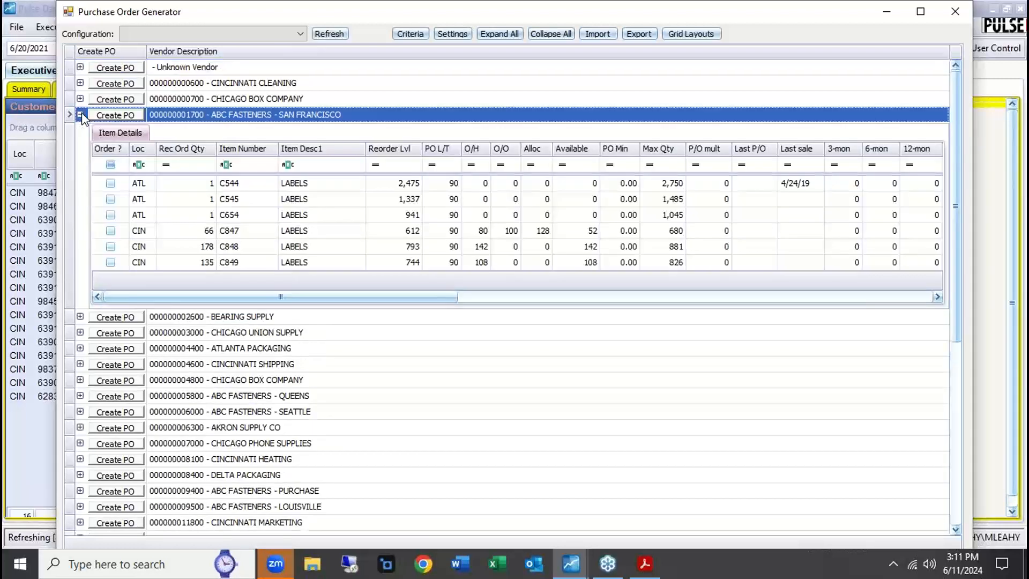
pyautogui.click(81, 115)
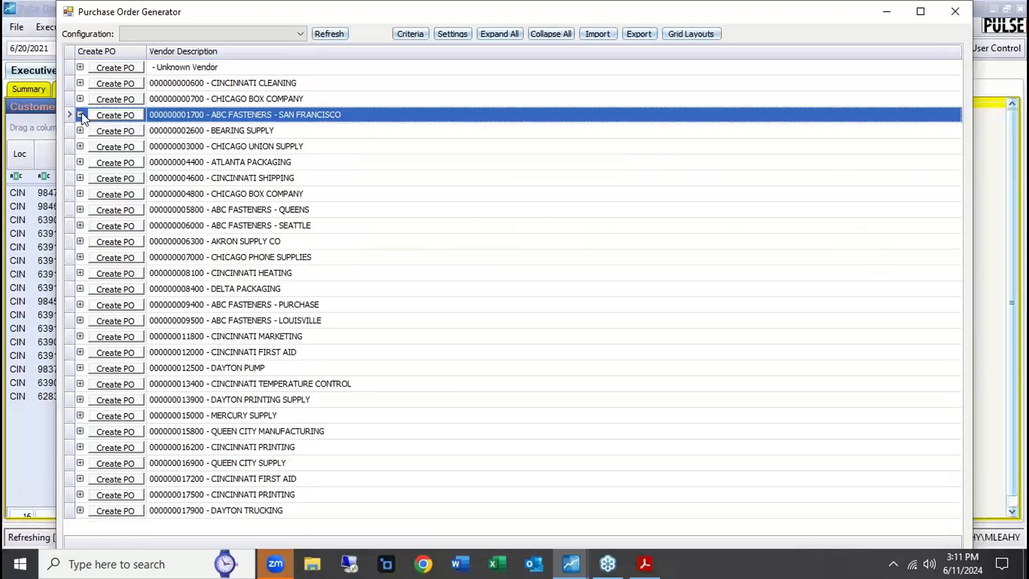
pyautogui.click(81, 115)
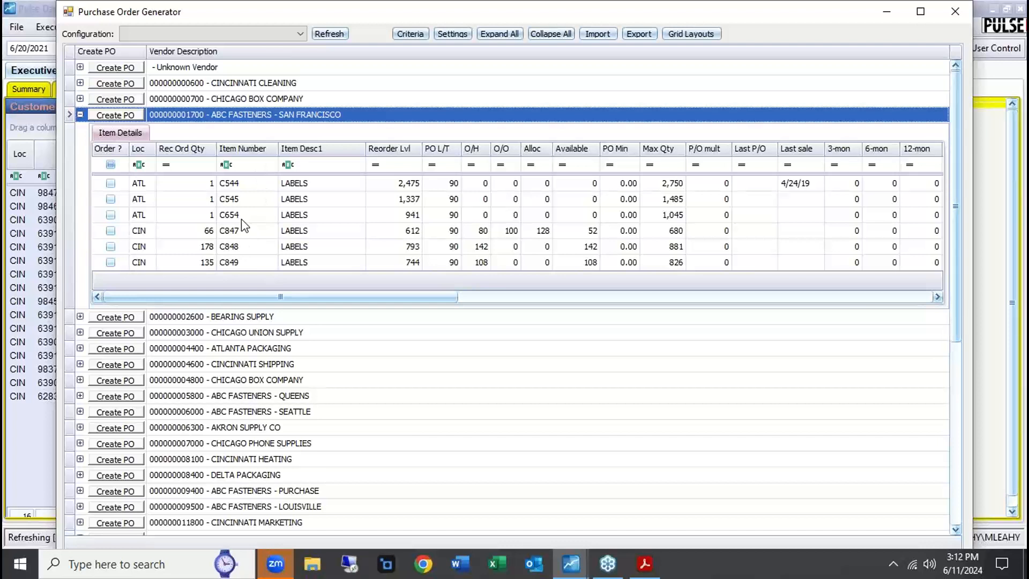
pyautogui.click(209, 184)
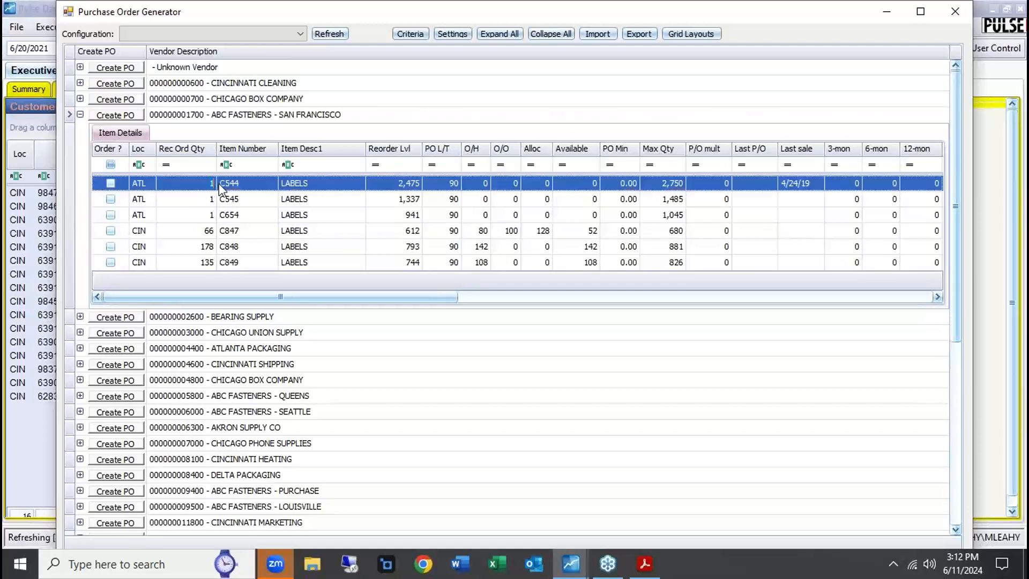
pyautogui.write('100')
pyautogui.click(212, 198)
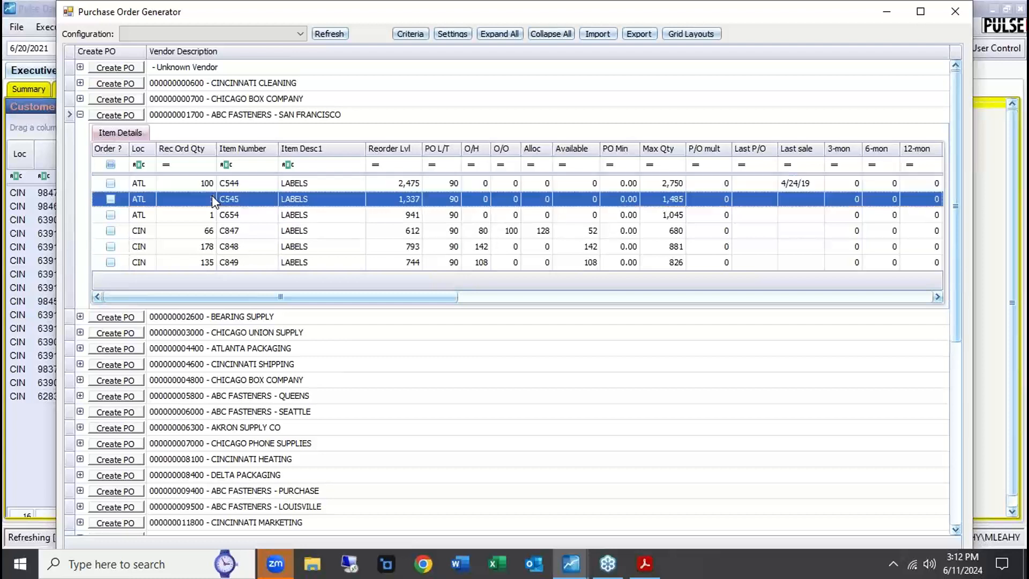
pyautogui.write('1100')
pyautogui.click(214, 215)
pyautogui.write('1')
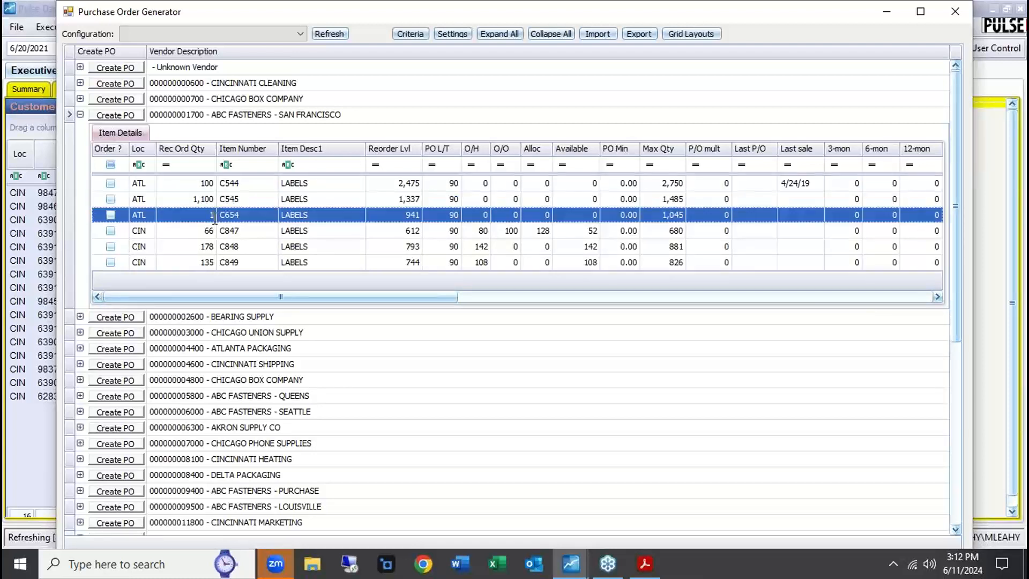
pyautogui.write('50')
# Step: Mark all six ABC Fasteners - San Francisco items for ordering, from C544 through C849, and slightly widen the Alloc column
pyautogui.click(109, 183)
pyautogui.click(110, 199)
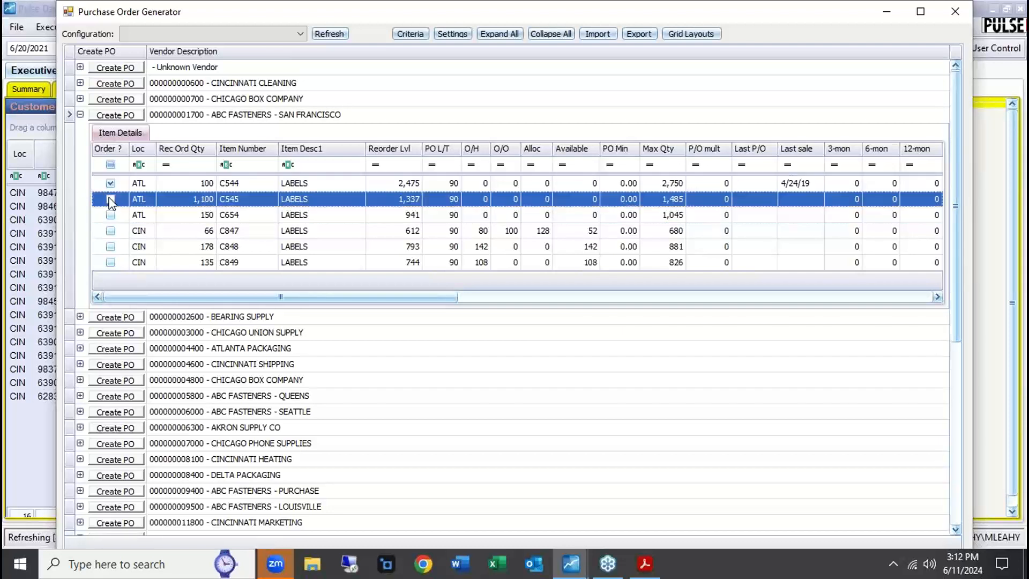
pyautogui.click(109, 214)
pyautogui.click(110, 231)
pyautogui.click(110, 246)
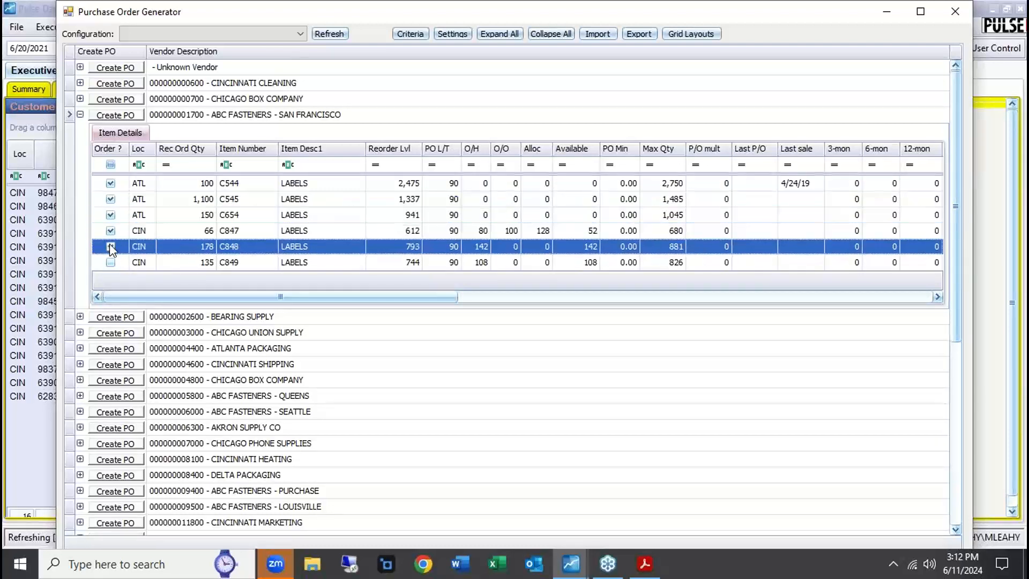
pyautogui.click(109, 262)
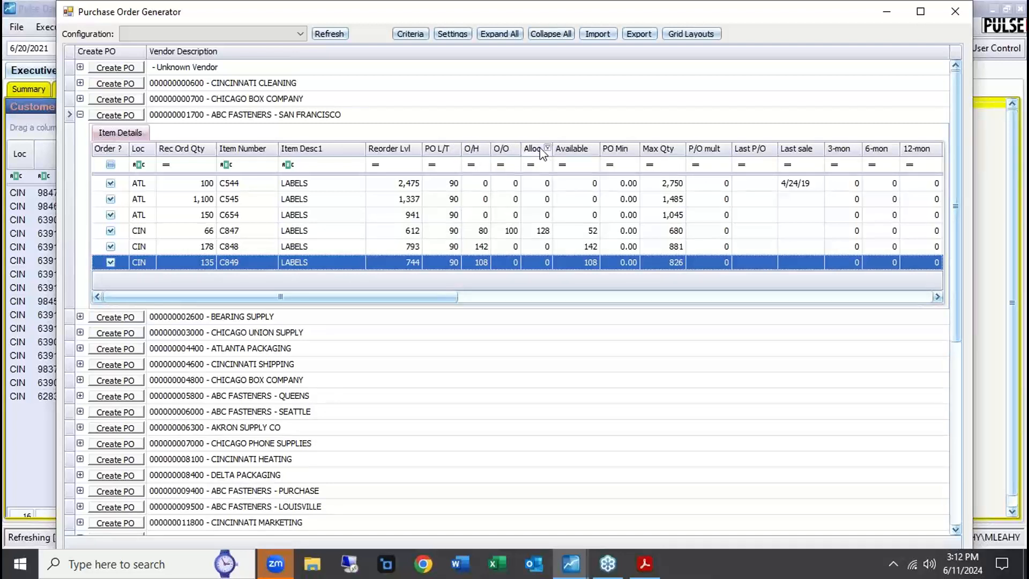
pyautogui.moveTo(553, 148); pyautogui.dragTo(561, 148)
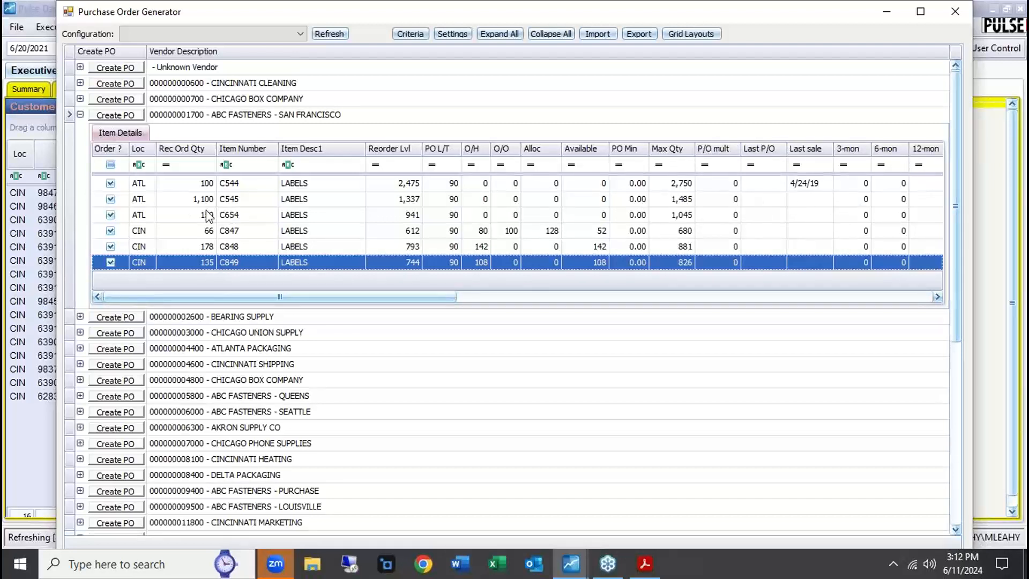
# Step: Create a purchase order for ABC Fasteners - San Francisco and remove the line for item C545
pyautogui.click(118, 118)
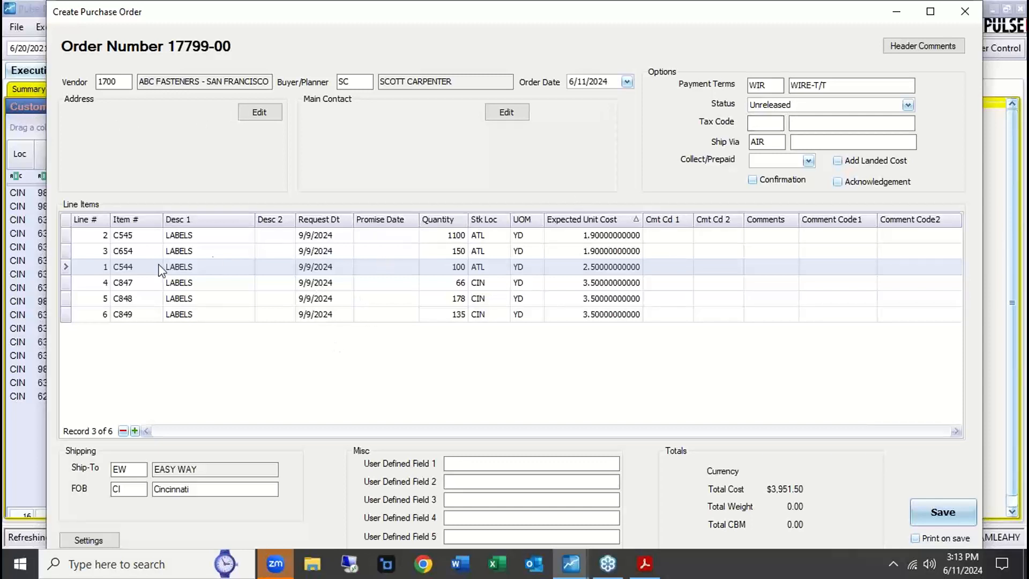
pyautogui.click(64, 236)
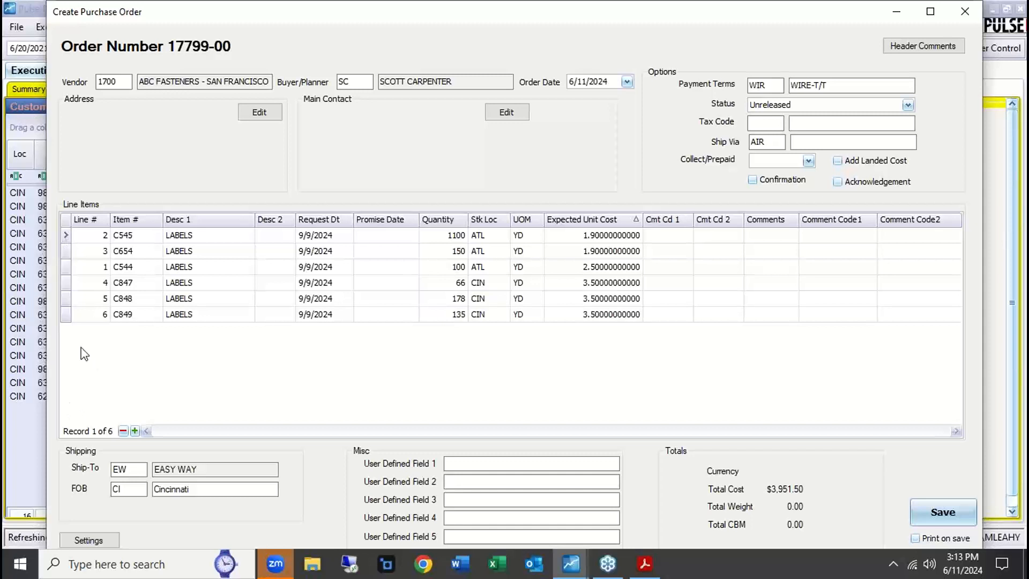
pyautogui.click(123, 431)
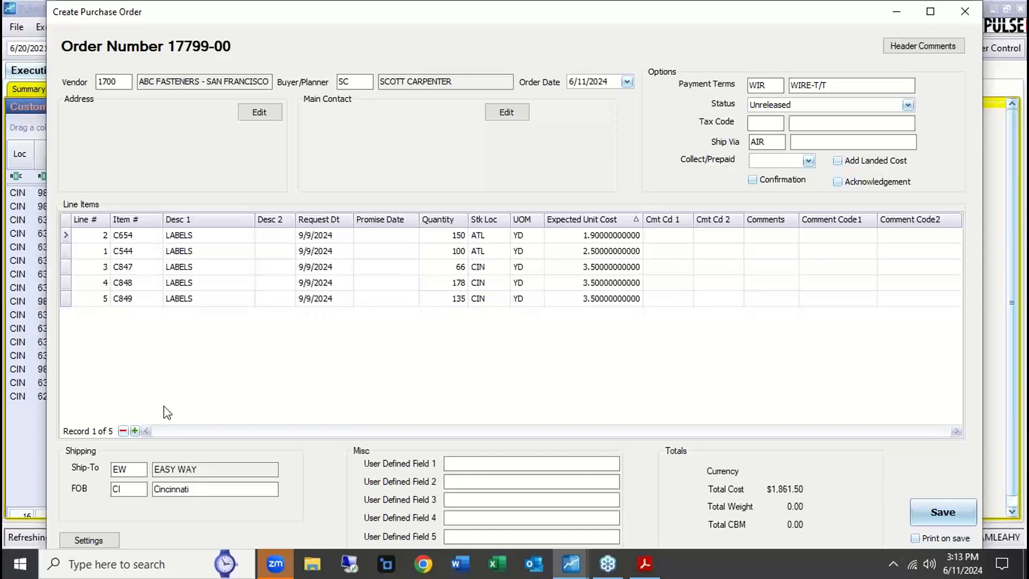
# Step: Check the purchase order's status options, address and contact sections, and vendor lookup, and close the order without saving
pyautogui.click(802, 107)
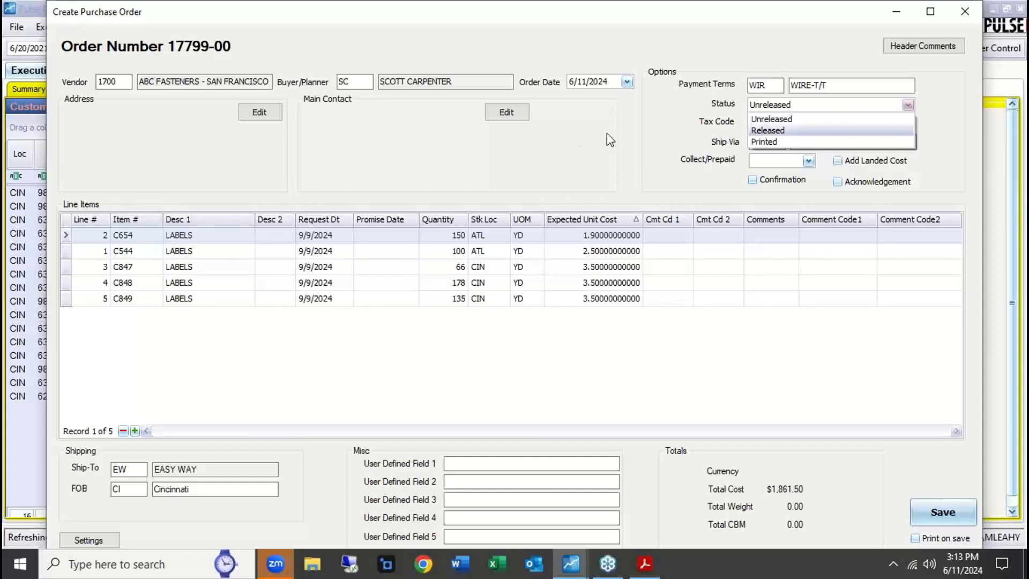
pyautogui.click(258, 114)
pyautogui.click(496, 127)
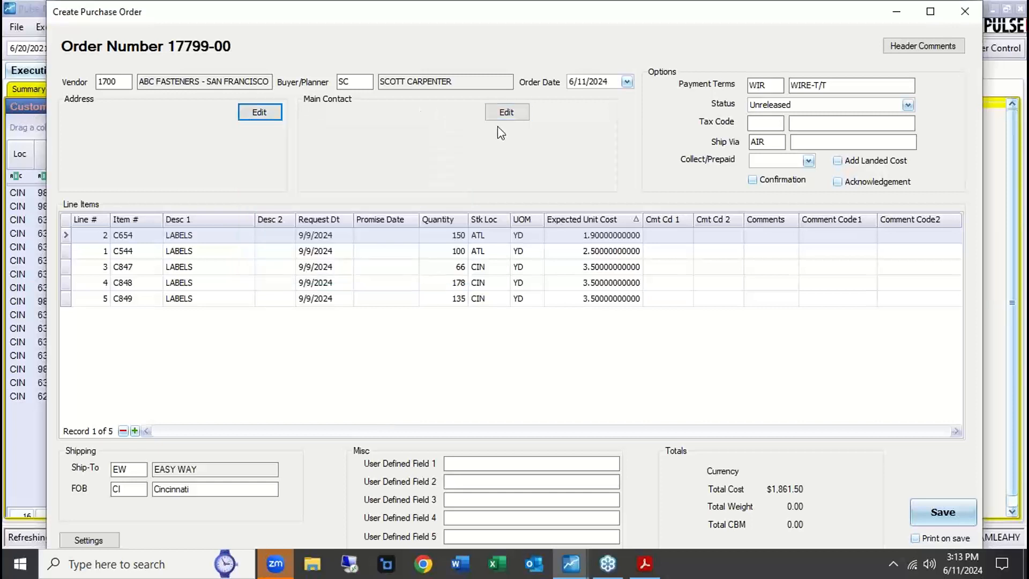
pyautogui.doubleClick(128, 84)
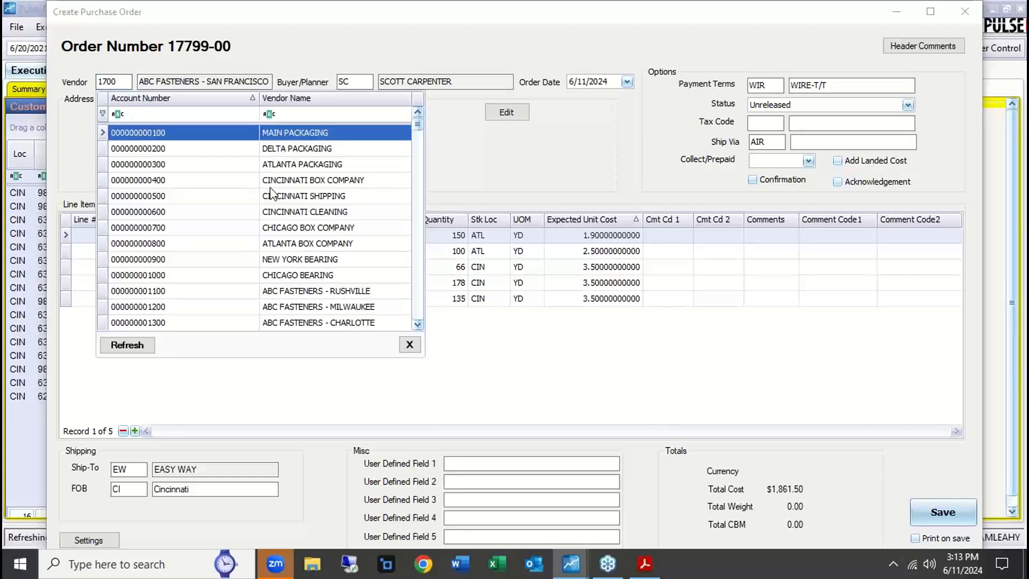
pyautogui.click(474, 141)
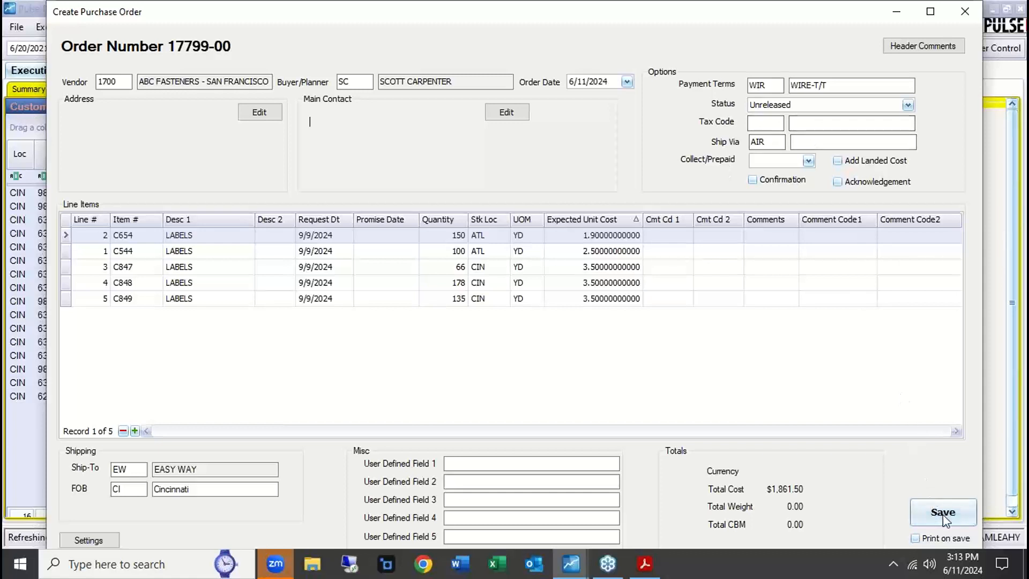
pyautogui.click(963, 14)
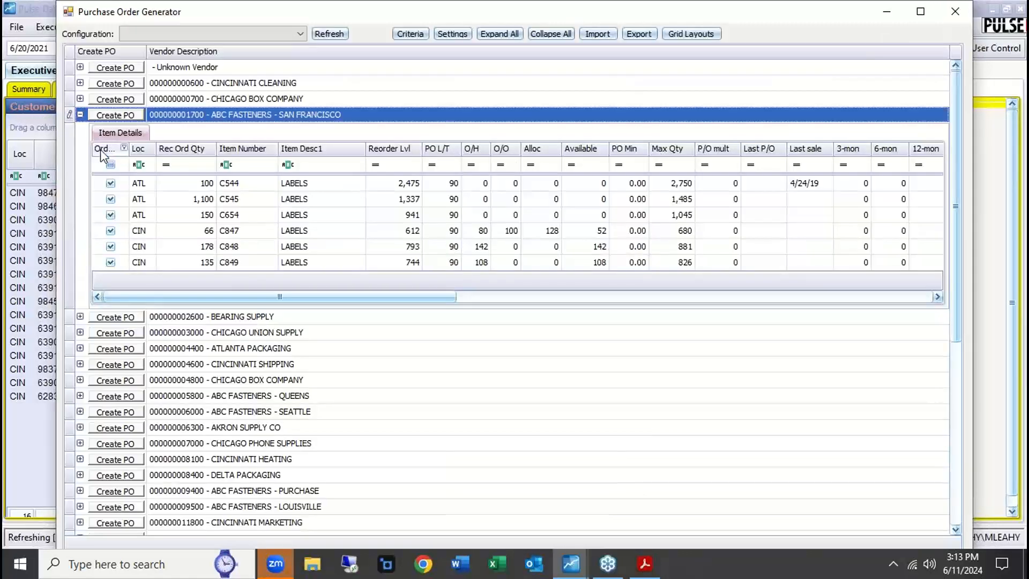
# Step: Collapse ABC Fasteners - San Francisco, review the item details of Bearing Supply and Chicago Union Supply, and close the Purchase Order Generator
pyautogui.click(80, 114)
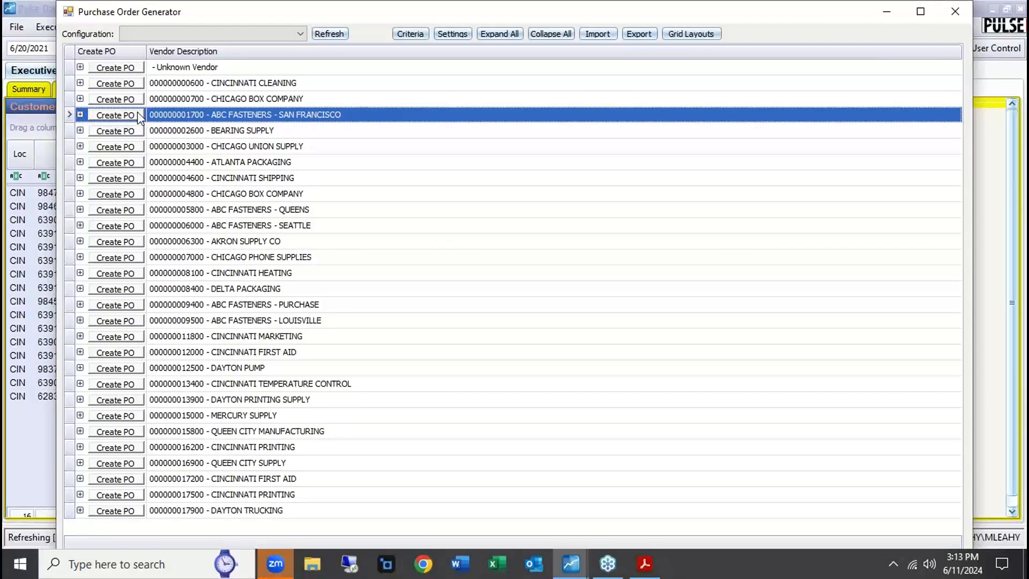
pyautogui.click(80, 130)
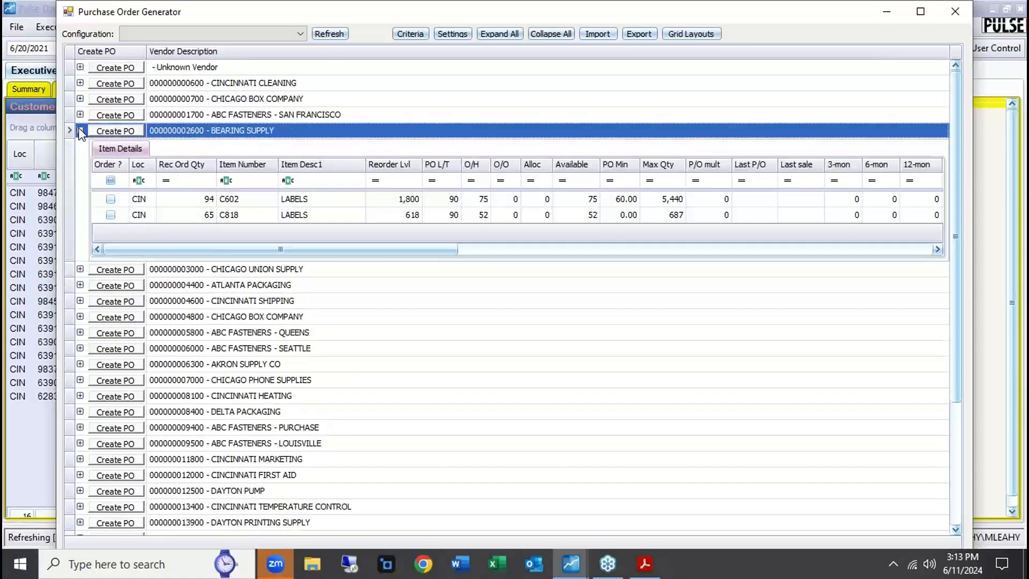
pyautogui.click(80, 130)
pyautogui.click(80, 146)
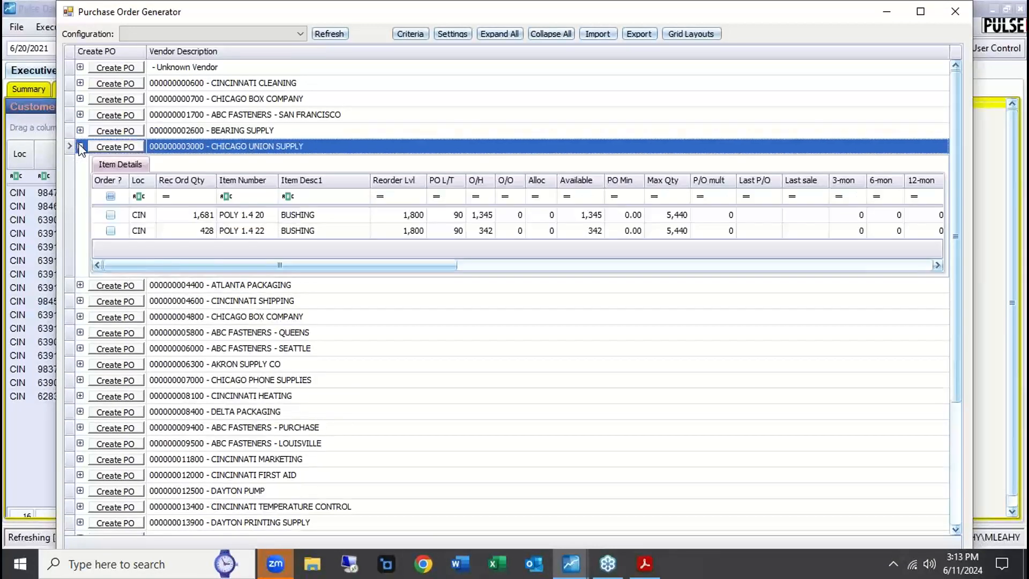
pyautogui.click(80, 130)
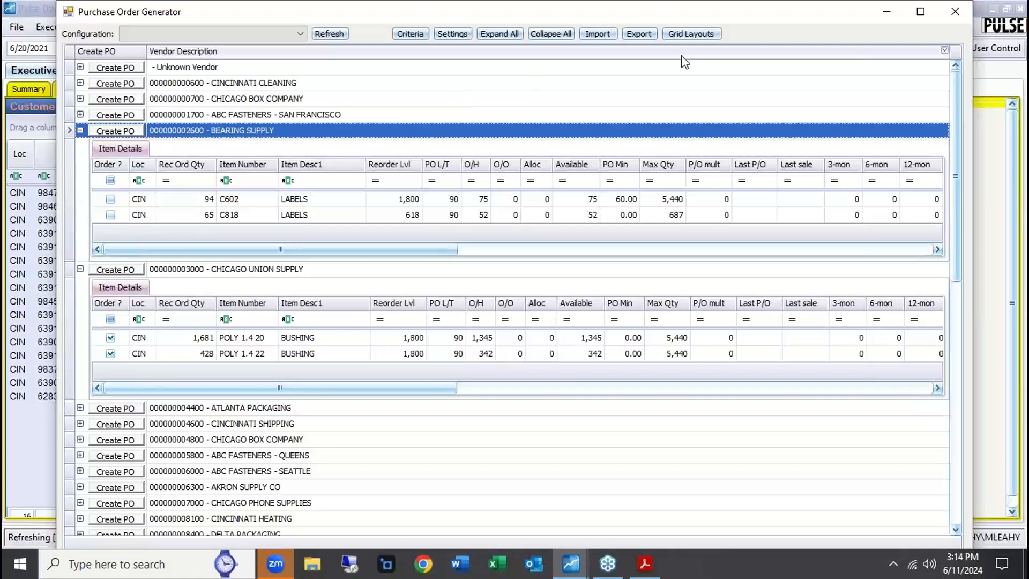
pyautogui.click(955, 11)
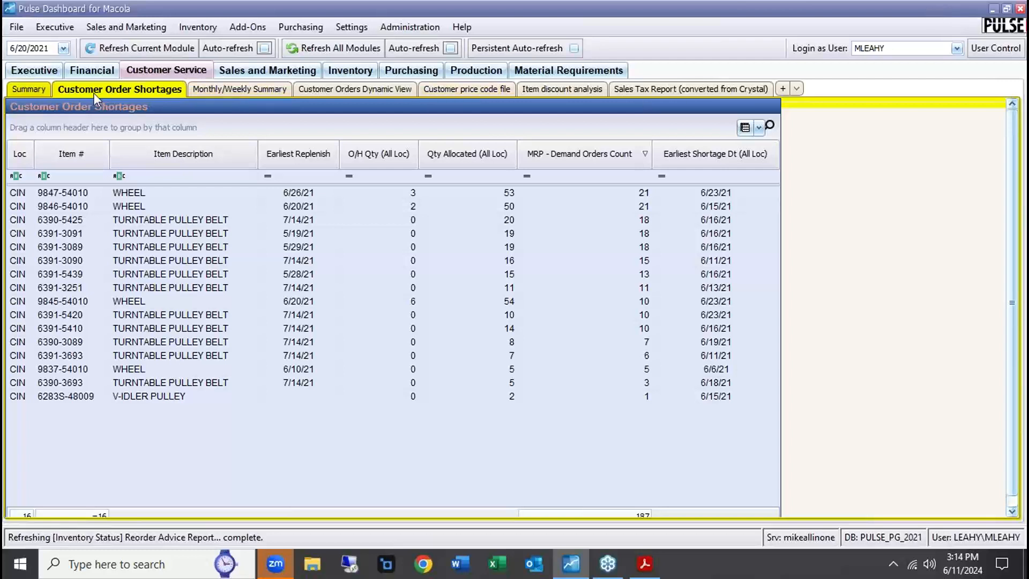
# Step: Show the Inventory module's Item Details with buttons view
pyautogui.click(368, 74)
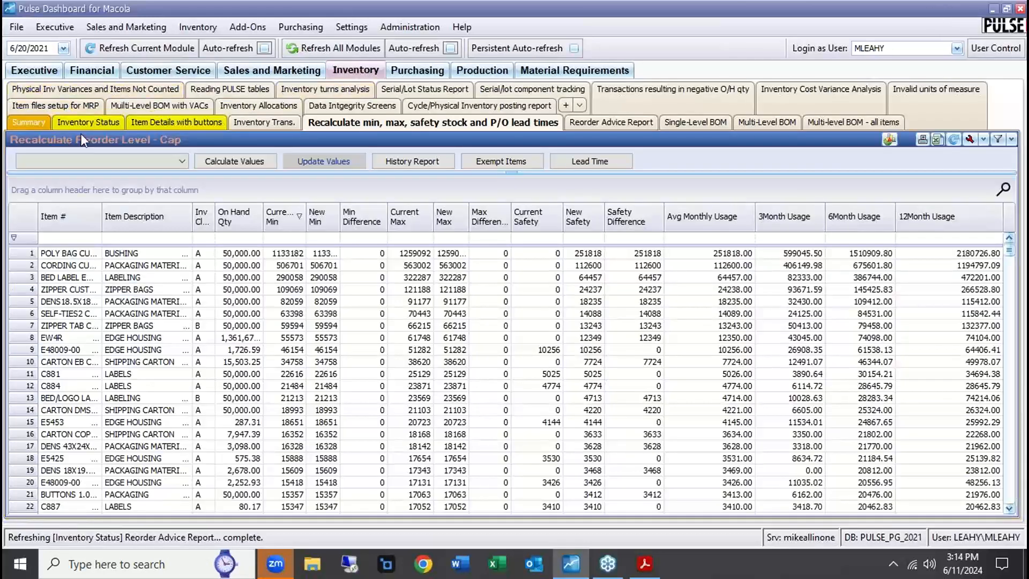
pyautogui.click(152, 125)
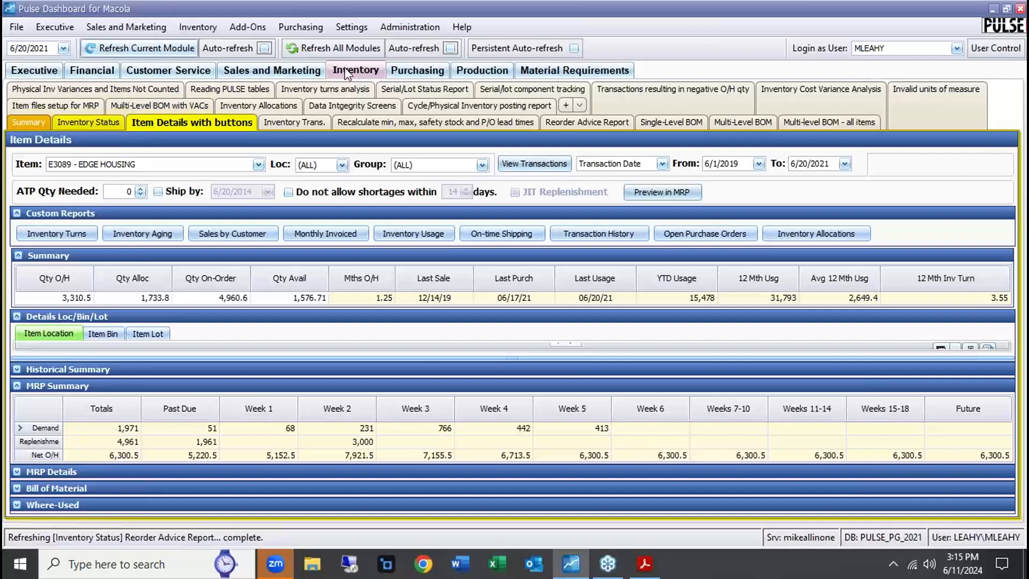
# Step: Open the MRP Detail Report under Material Requirements, fully expand its item groups, and examine the demand and replenishment lines
pyautogui.click(574, 70)
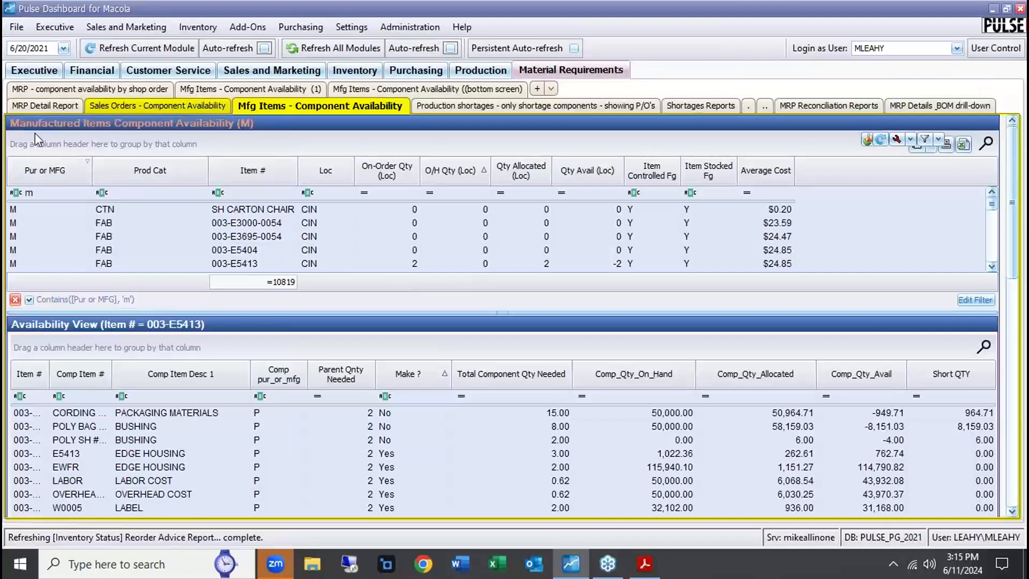
pyautogui.click(43, 105)
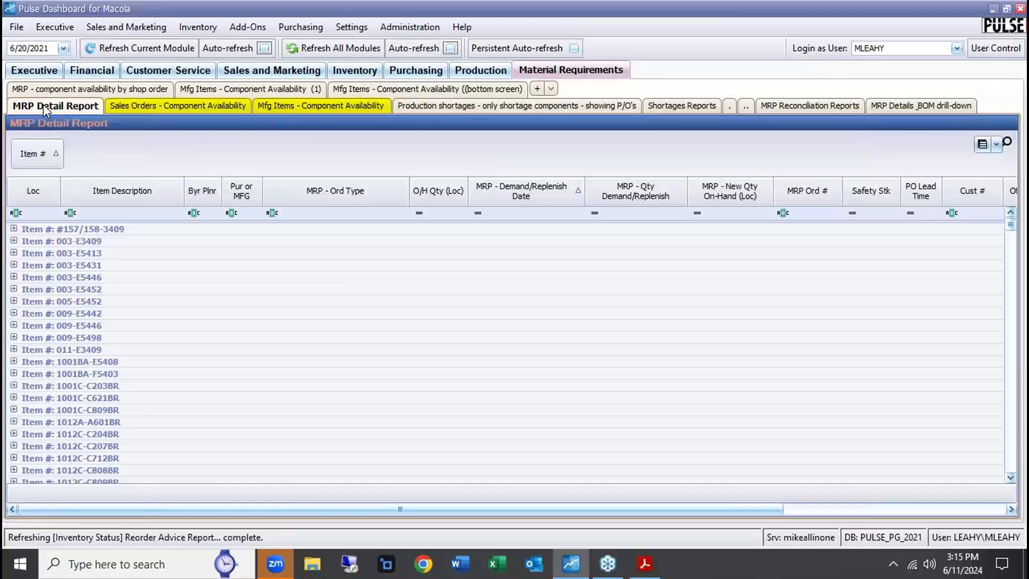
pyautogui.rightClick(114, 155)
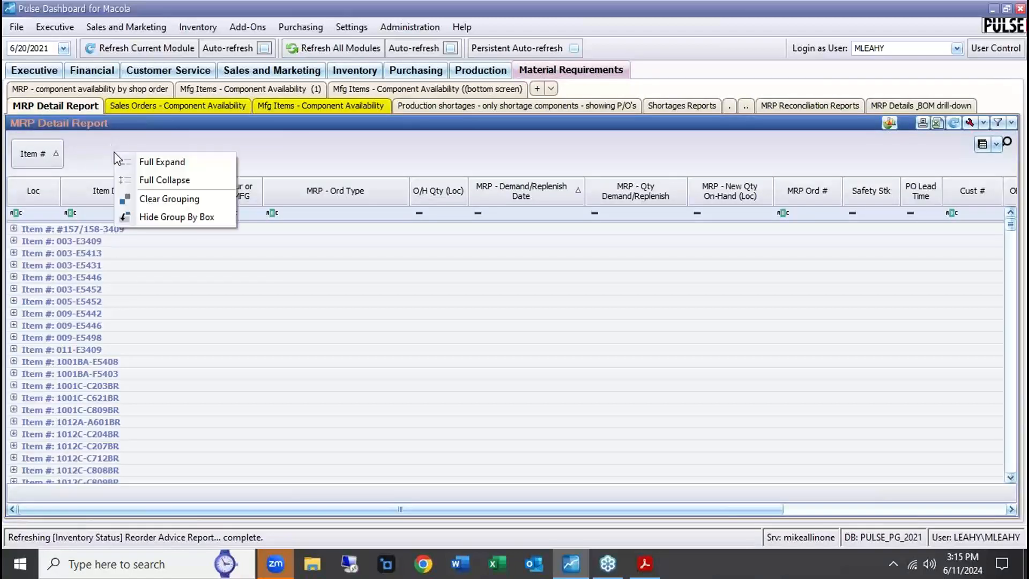
pyautogui.click(153, 160)
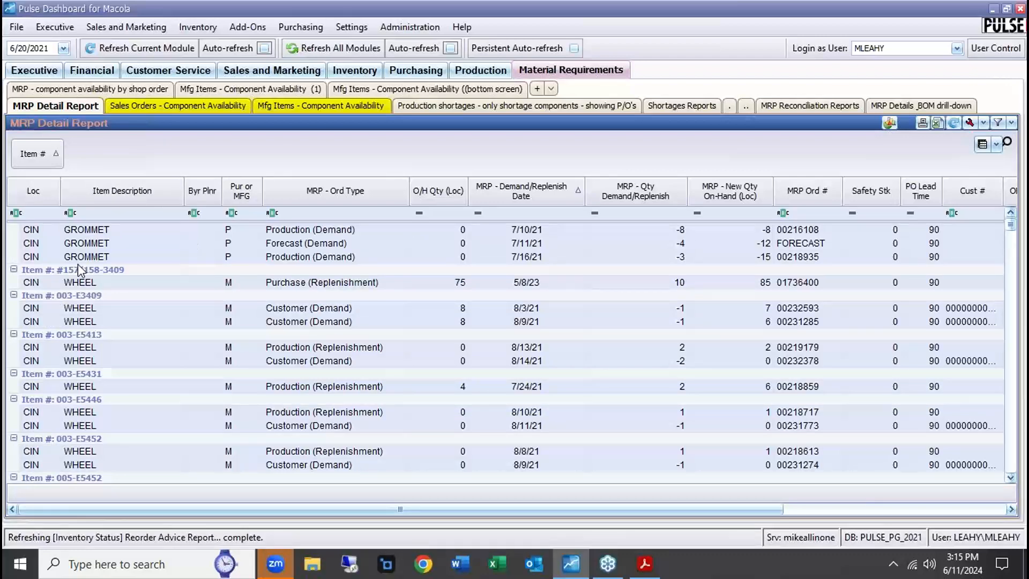
pyautogui.scroll(-10, 136, 292)
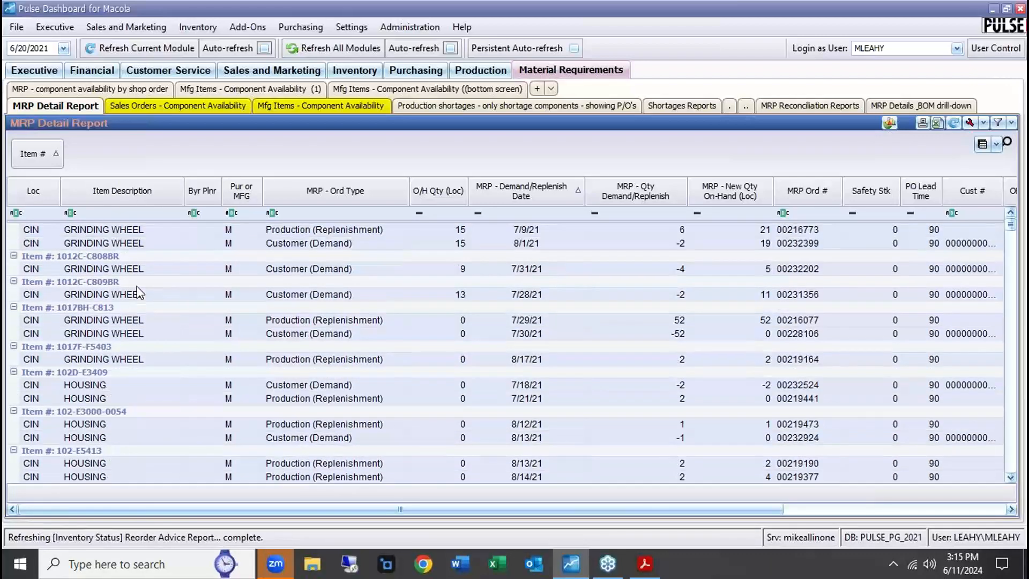
pyautogui.scroll(-5, 137, 292)
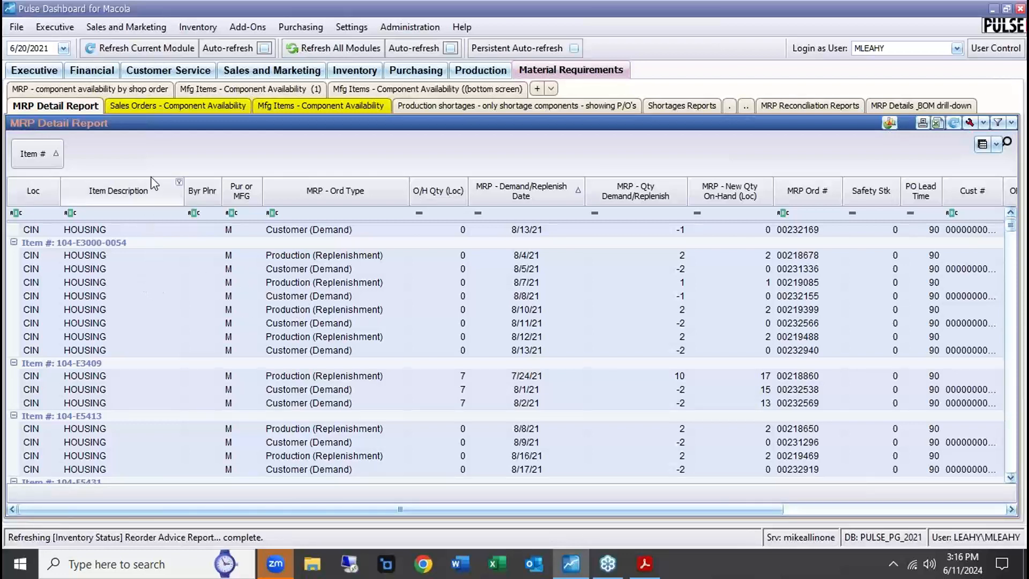
# Step: Open the settings of the inventory reorder level recalculation, examine the reorder level calculation formula in its queries, and close the queries
pyautogui.click(354, 72)
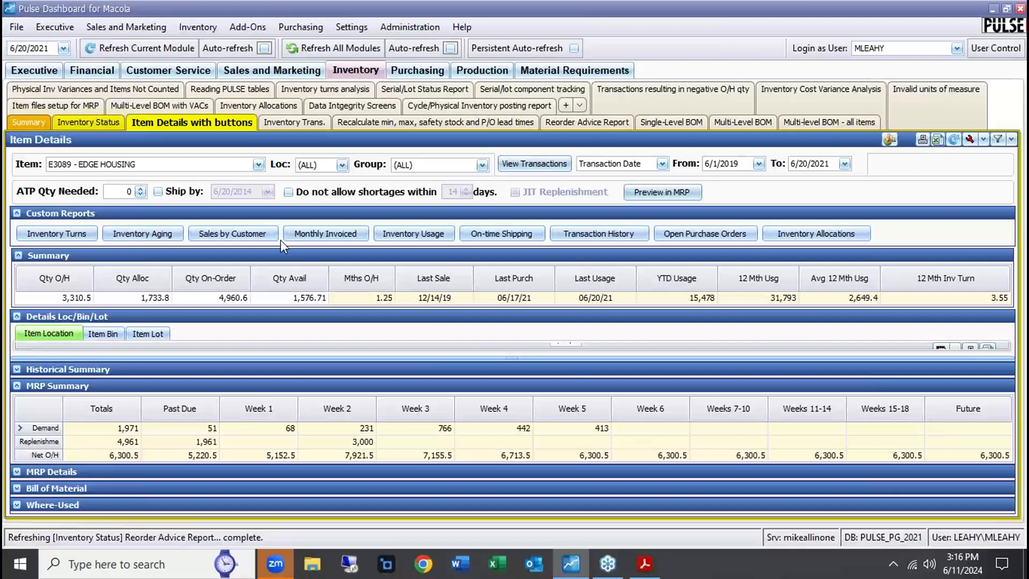
pyautogui.click(367, 124)
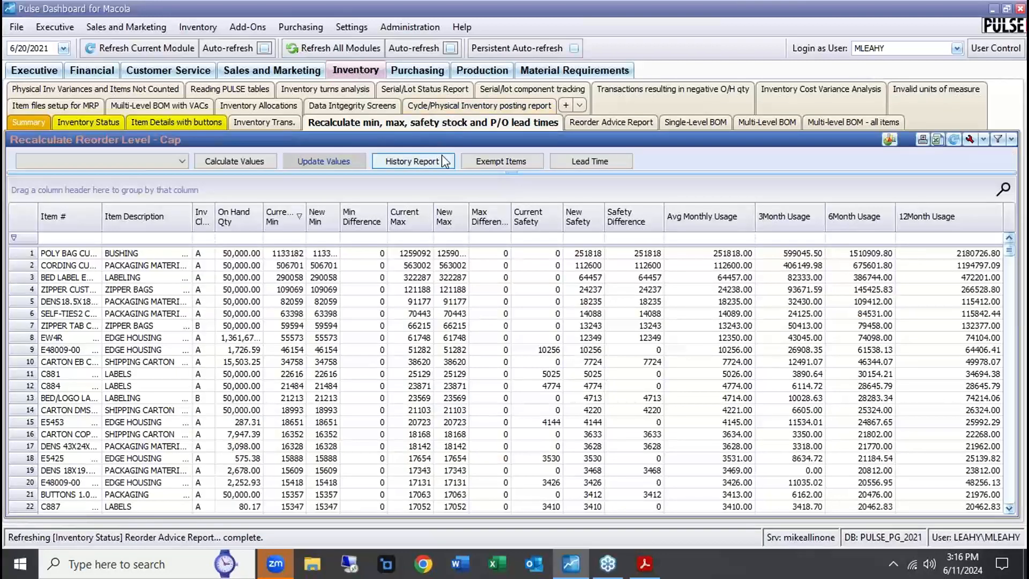
pyautogui.click(969, 140)
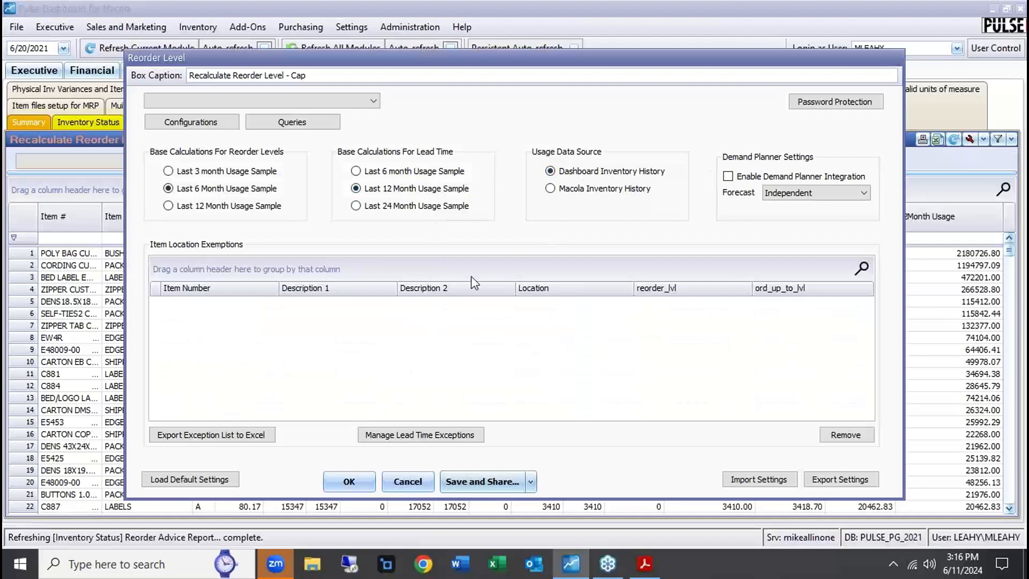
pyautogui.click(277, 123)
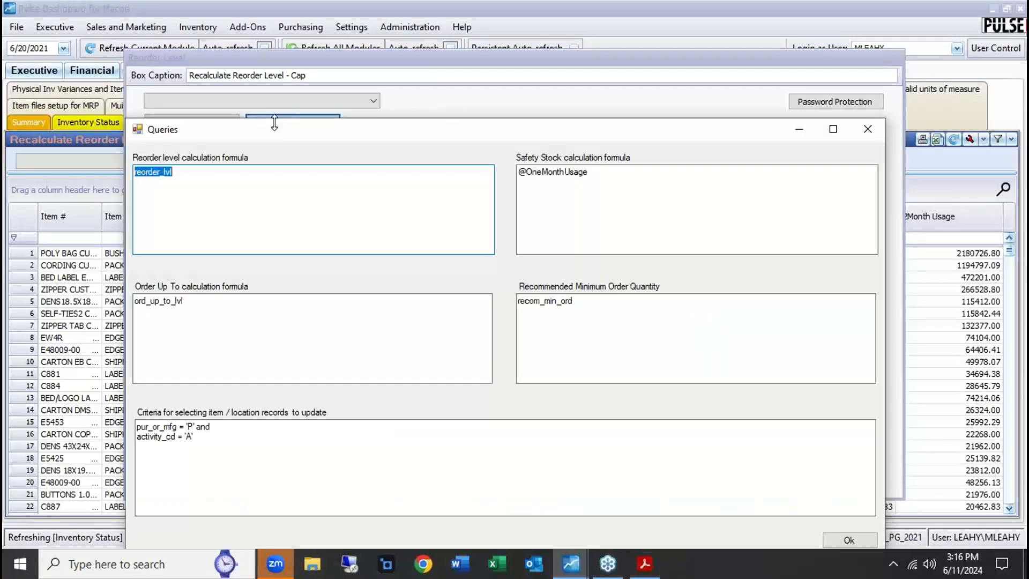
pyautogui.click(183, 172)
pyautogui.moveTo(183, 172); pyautogui.dragTo(131, 164)
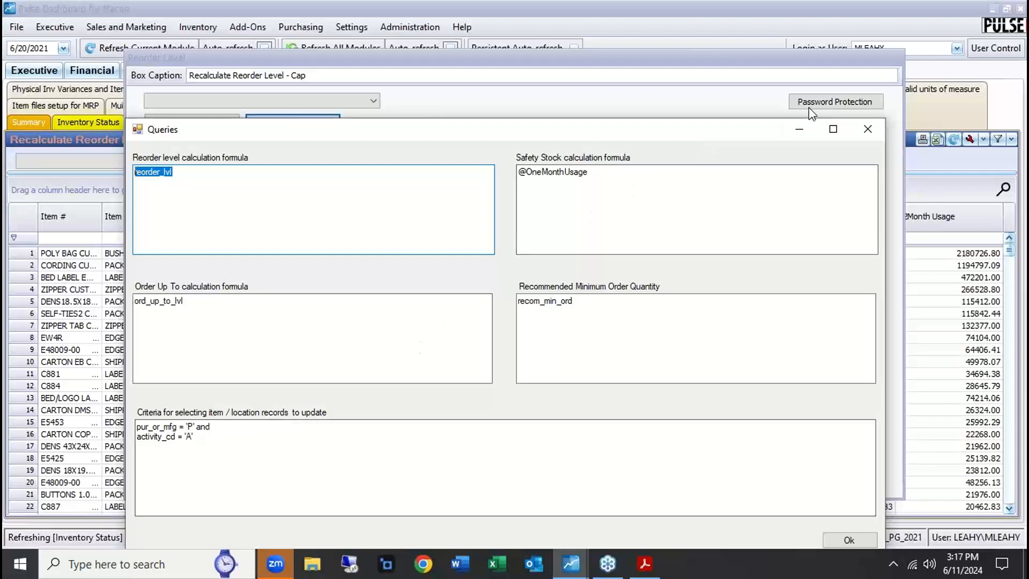
pyautogui.click(872, 133)
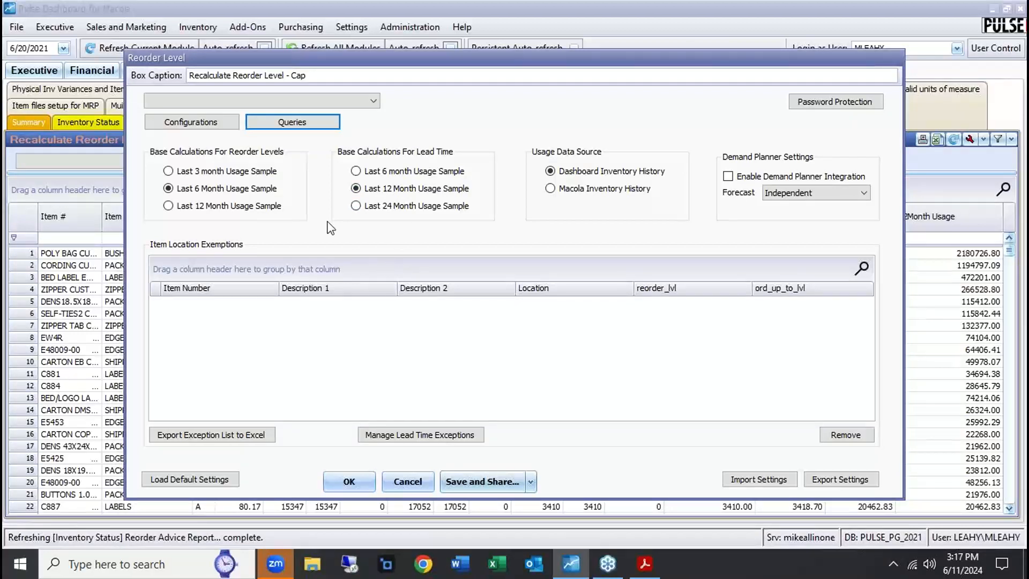
# Step: Accept the Reorder Level settings and check which saved configurations the recalculation view offers
pyautogui.click(352, 481)
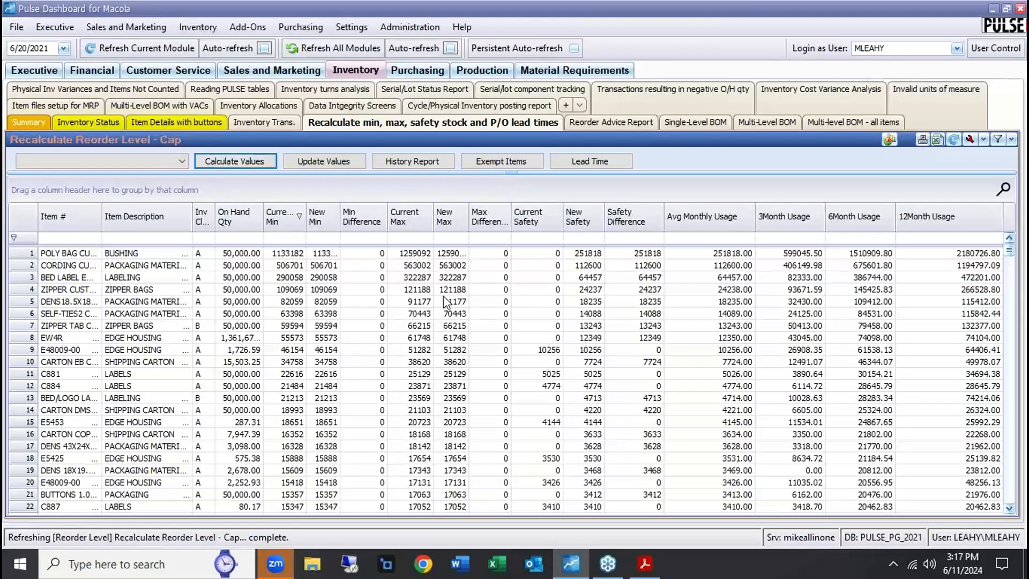
pyautogui.click(182, 161)
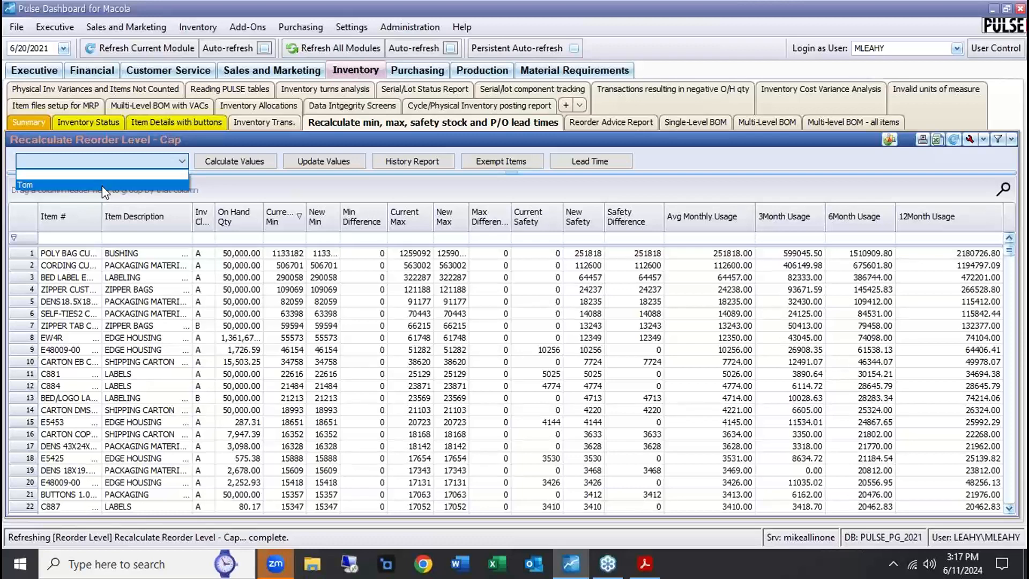
pyautogui.click(224, 189)
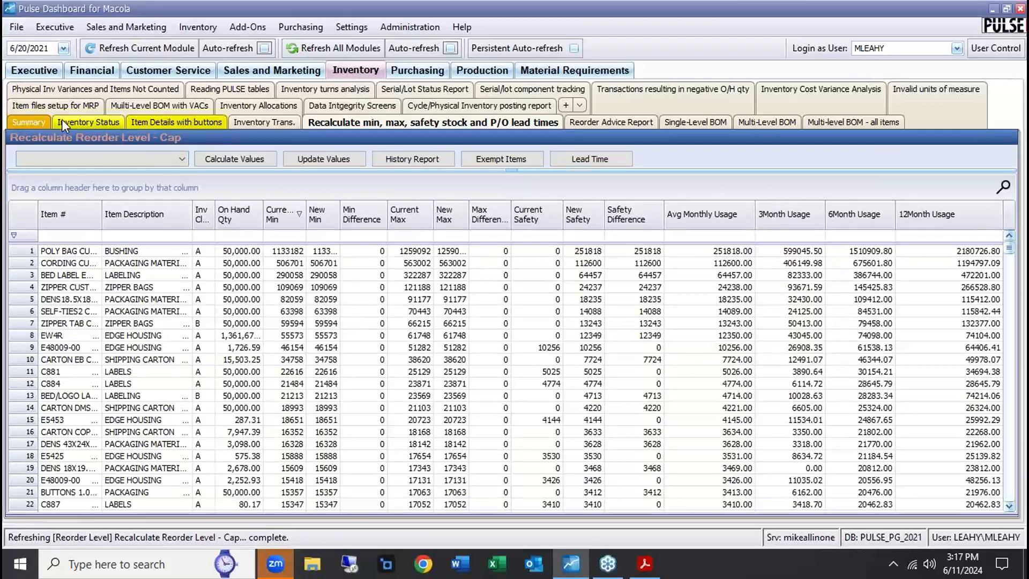
# Step: View the Inventory Status list, and return to the Item Details with buttons view
pyautogui.click(63, 120)
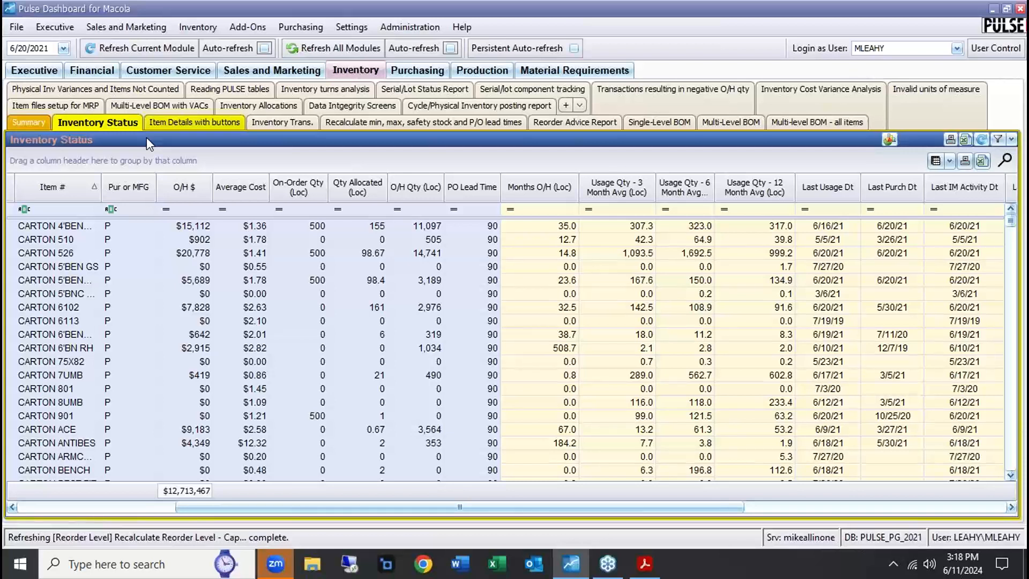
pyautogui.click(194, 122)
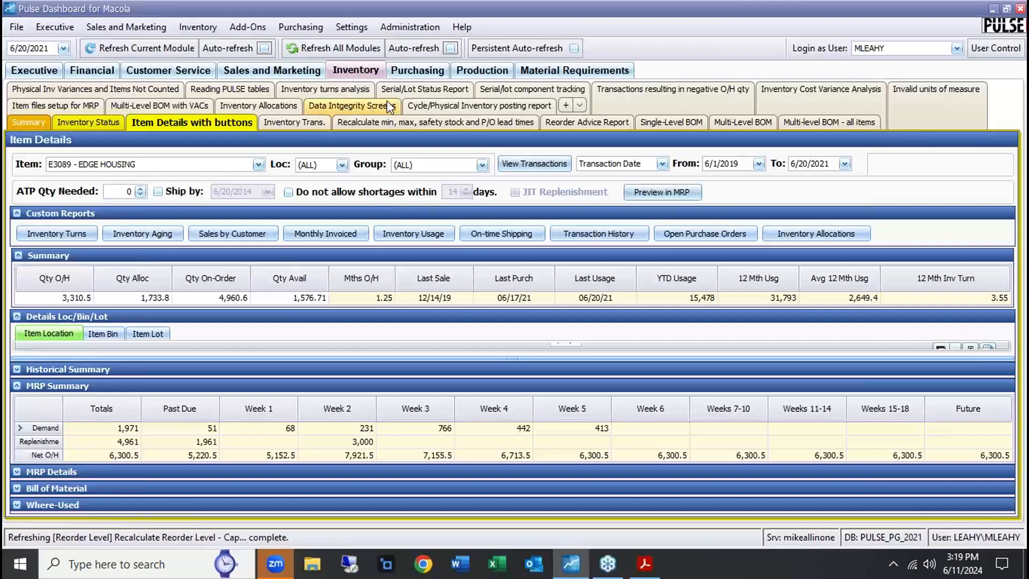
# Step: Open the Purchasing summary and drill into the exception for open P/O lines with no unit price
pyautogui.click(440, 75)
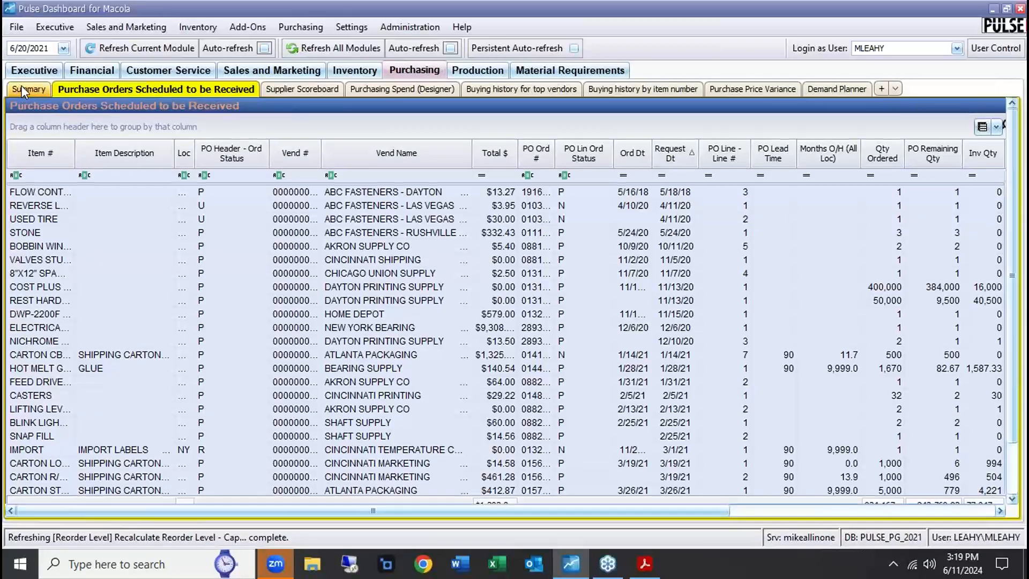
pyautogui.click(24, 90)
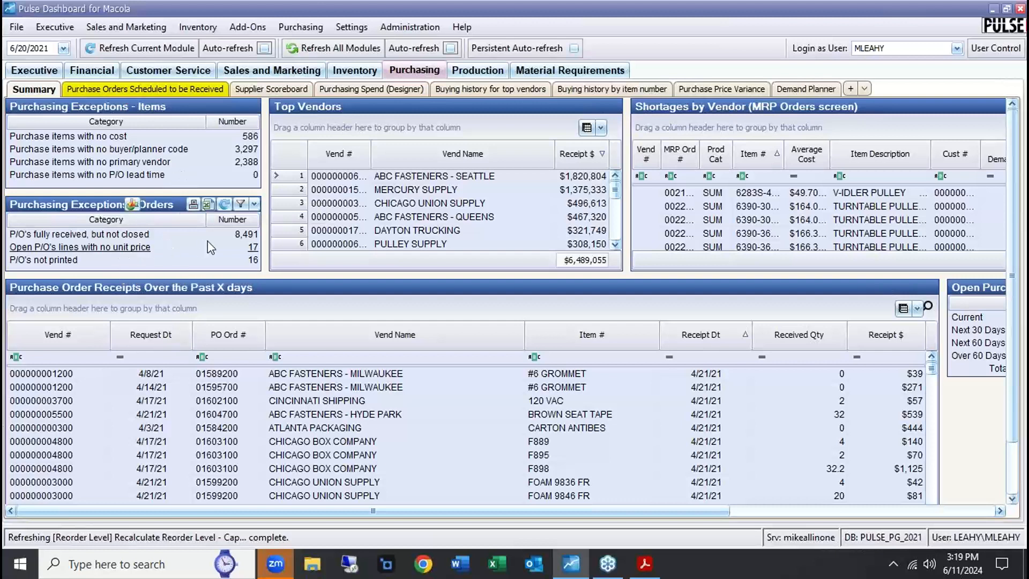
pyautogui.click(105, 242)
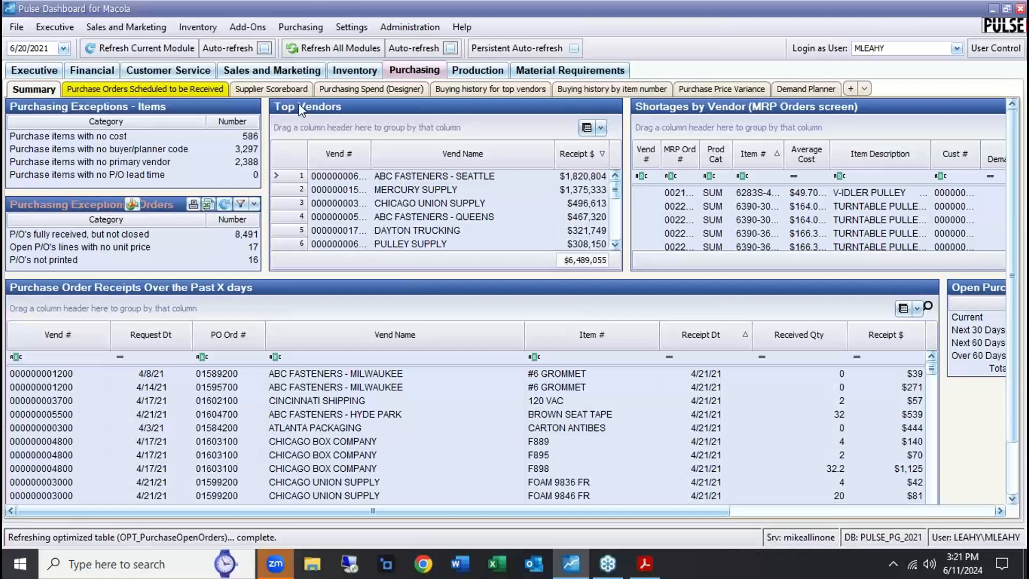
# Step: Open the Inventory Status list and examine the PO lead times and average usage of the listed items
pyautogui.click(364, 73)
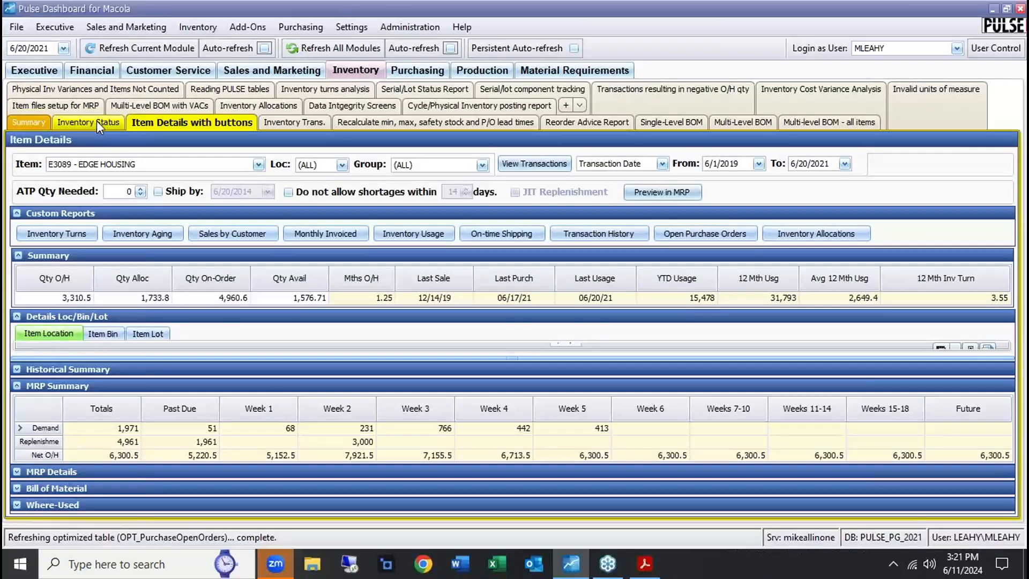
pyautogui.click(97, 120)
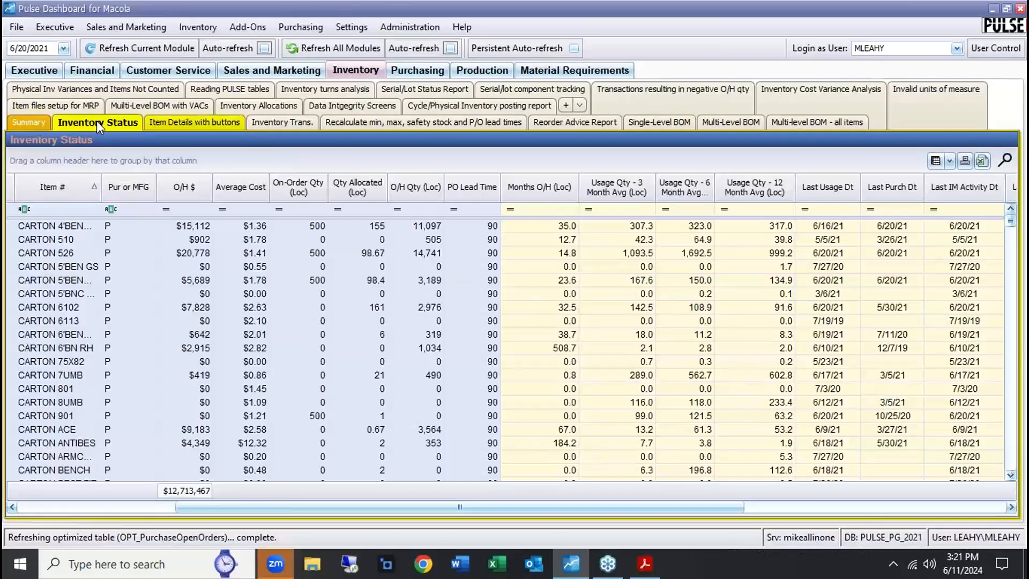
pyautogui.scroll(-2, 421, 410)
pyautogui.scroll(7, 422, 409)
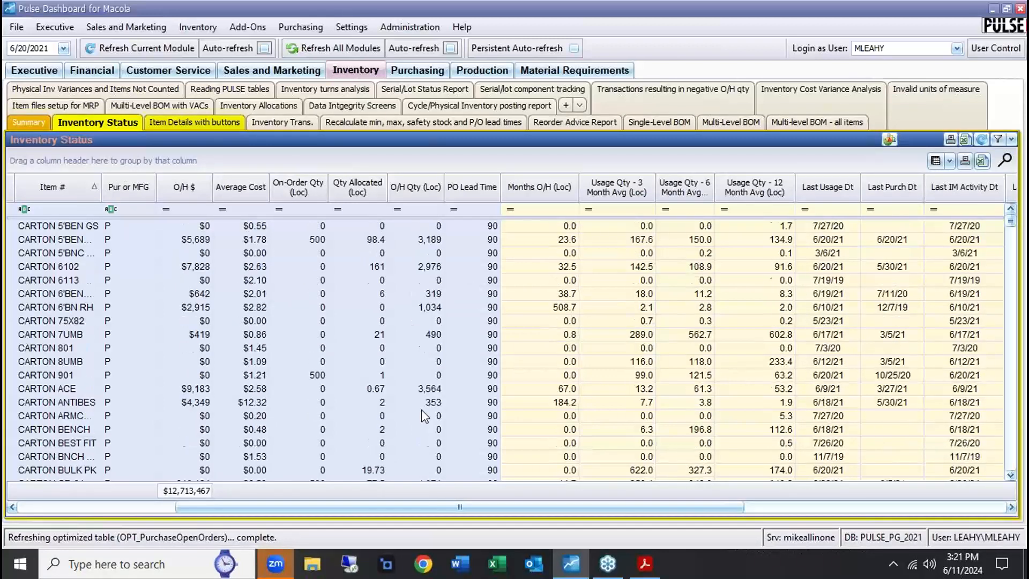
pyautogui.scroll(1, 421, 415)
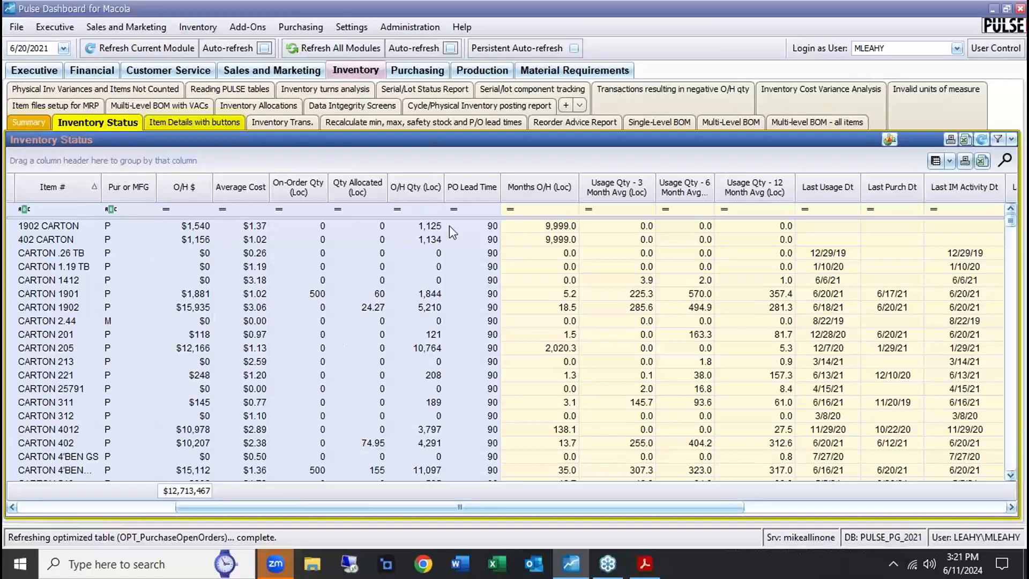
pyautogui.scroll(-12, 473, 307)
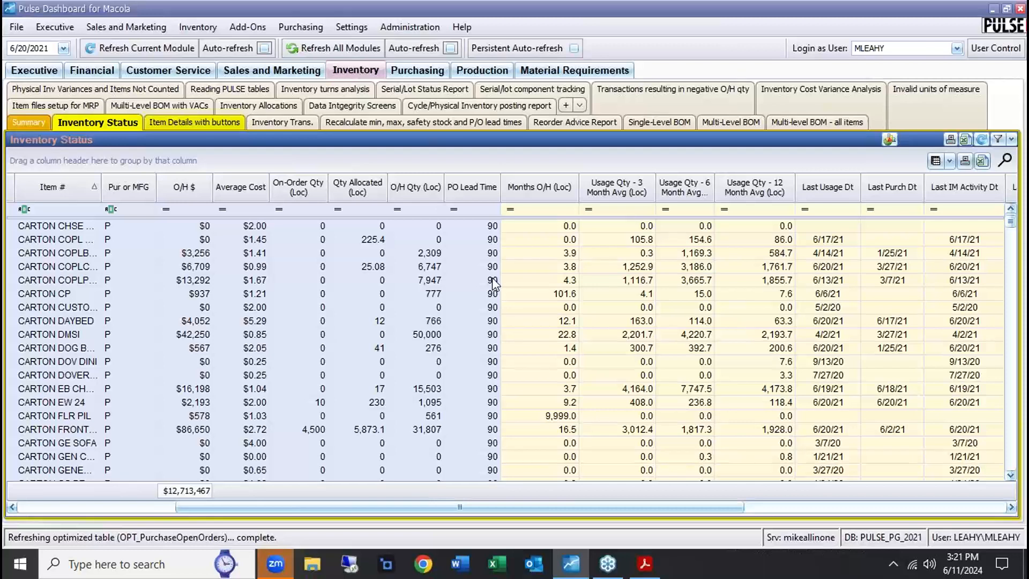
pyautogui.scroll(12, 493, 284)
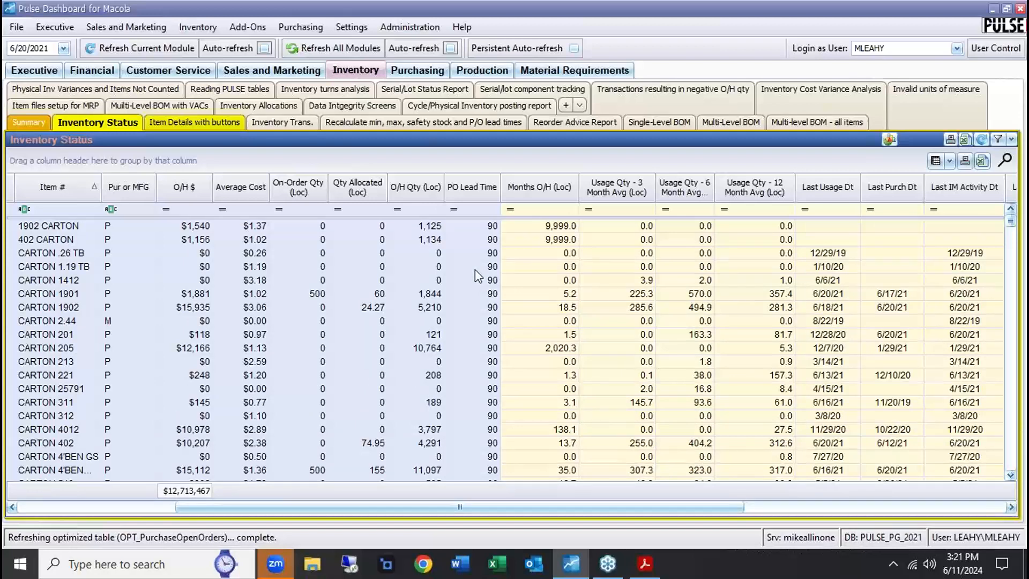
# Step: From the Item Details with buttons view, check the Inventory Aging and Inventory Usage reports for item E3089 and close each
pyautogui.click(196, 123)
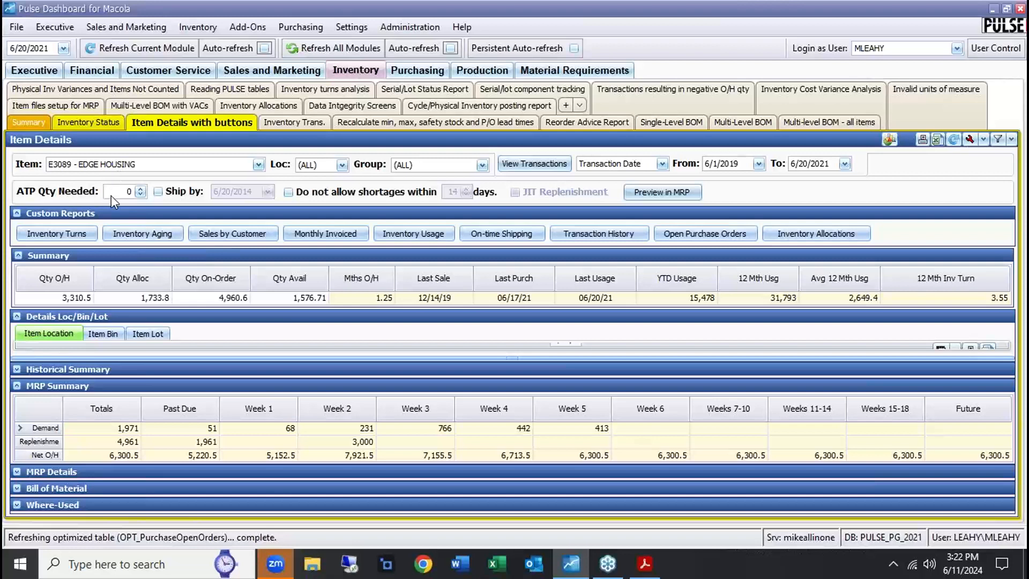
pyautogui.click(127, 237)
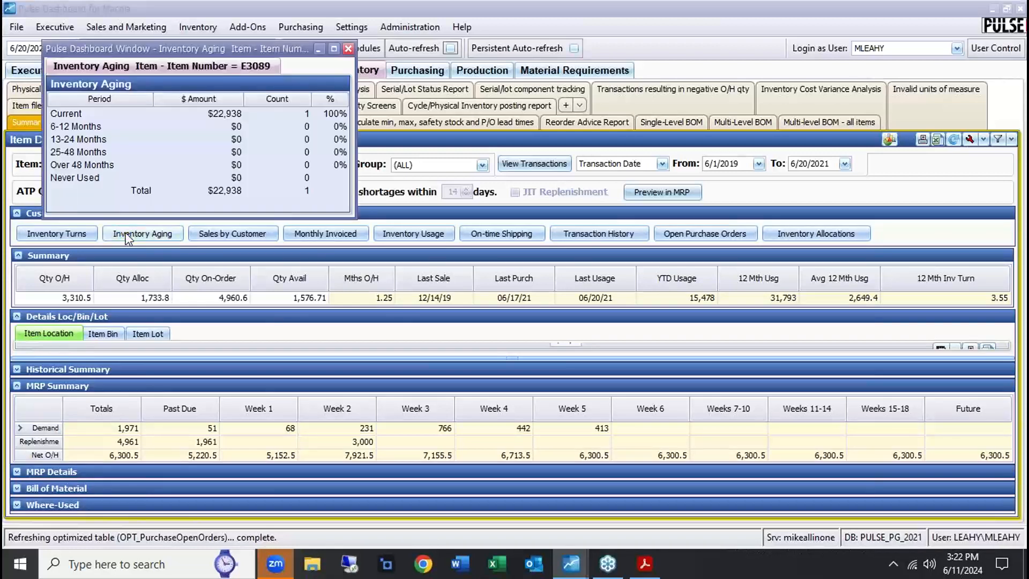
pyautogui.click(348, 49)
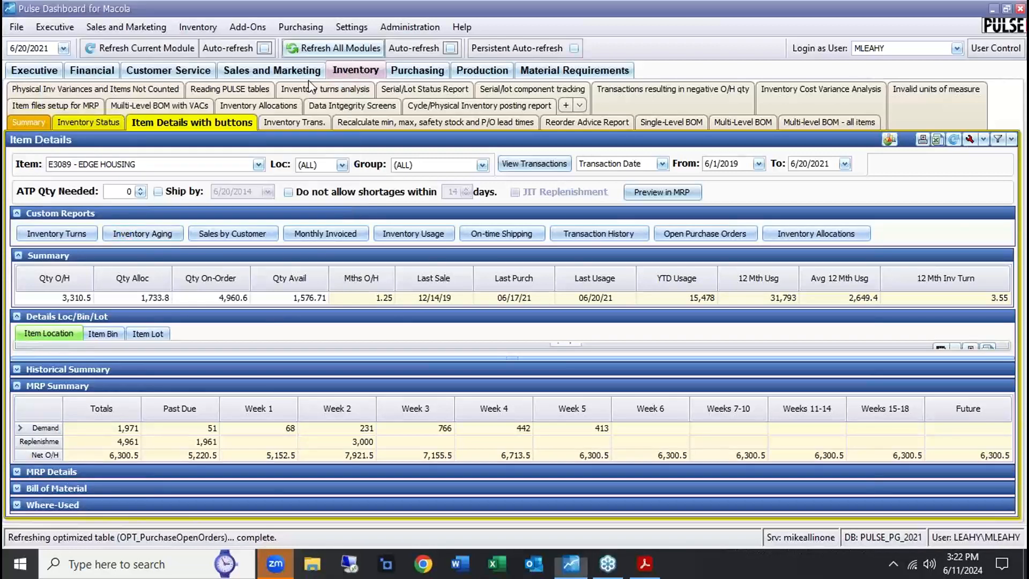
pyautogui.click(395, 238)
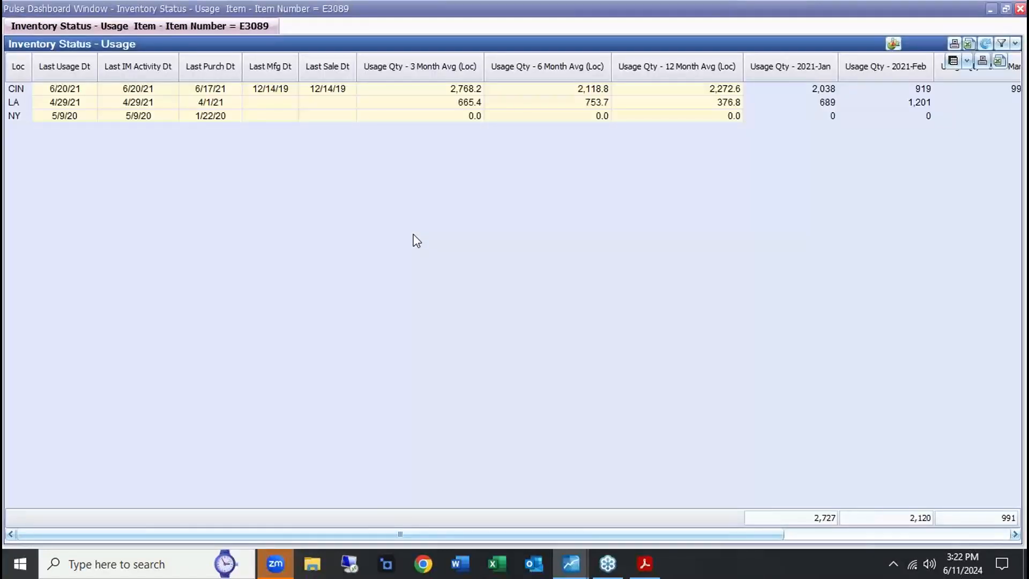
pyautogui.press('Escape')
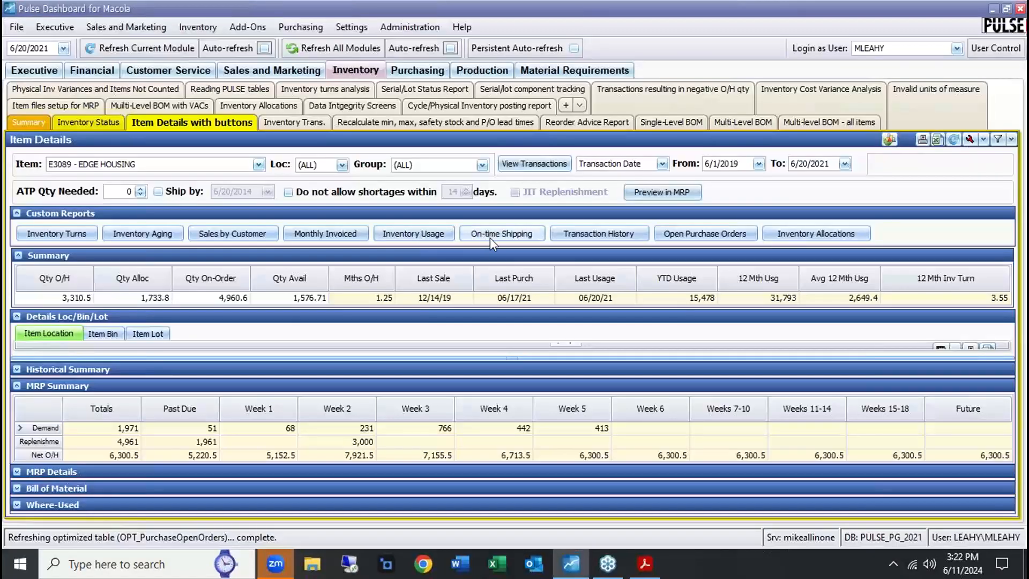
# Step: View the Transaction History, Open Purchase Orders and Inventory Allocations reports for item E3089, closing each one
pyautogui.click(578, 237)
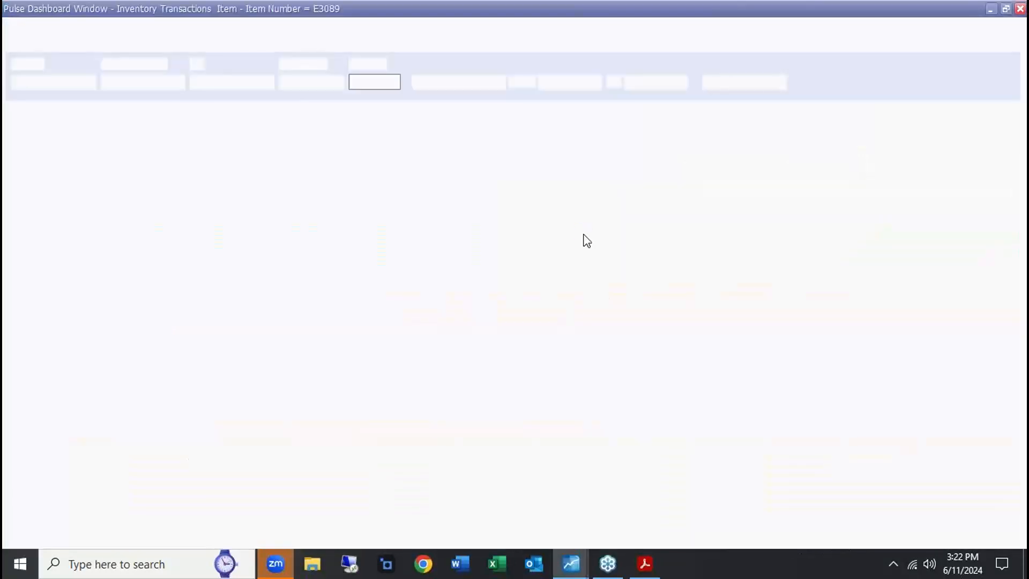
pyautogui.press('Escape')
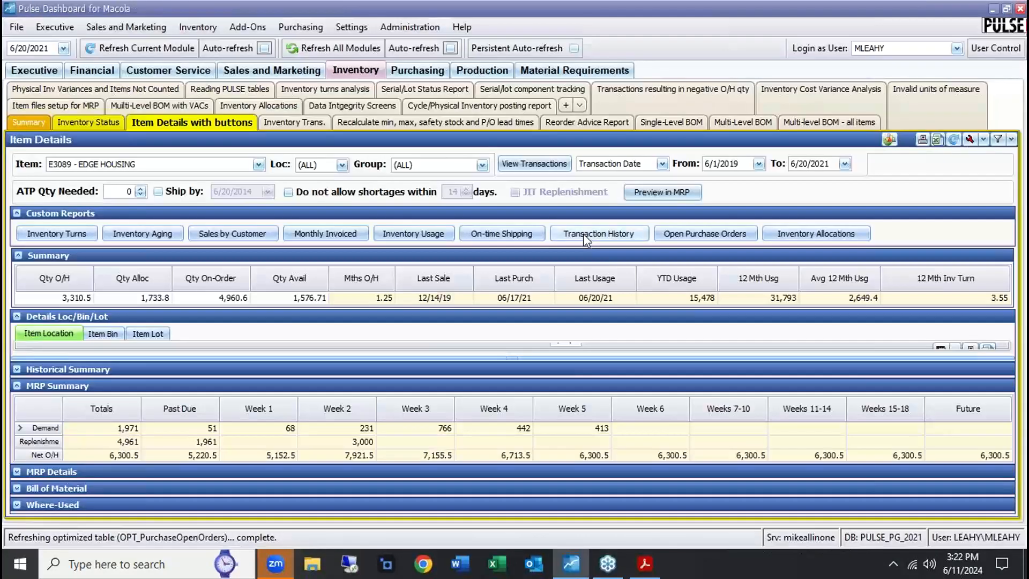
pyautogui.click(688, 234)
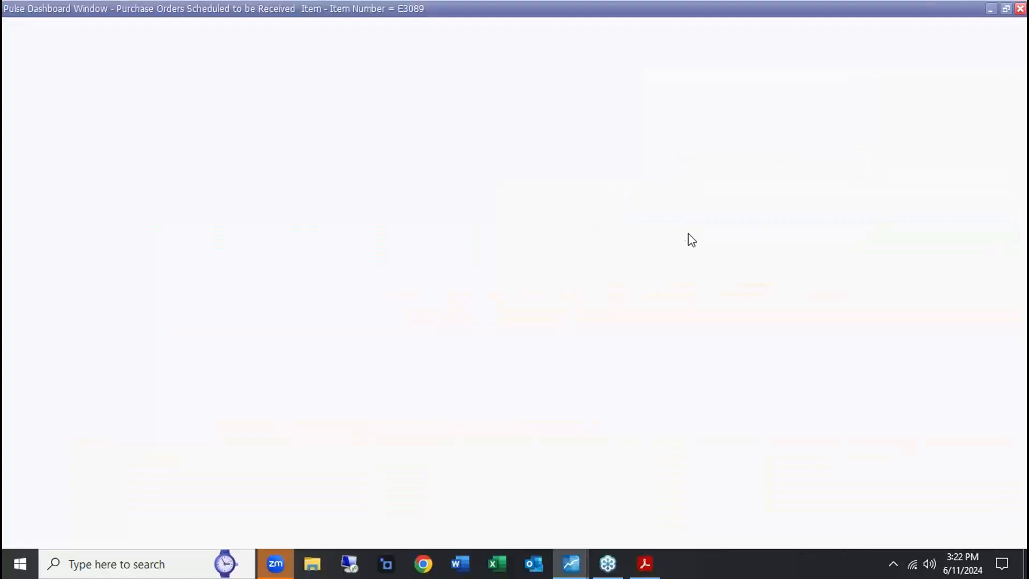
pyautogui.press('Escape')
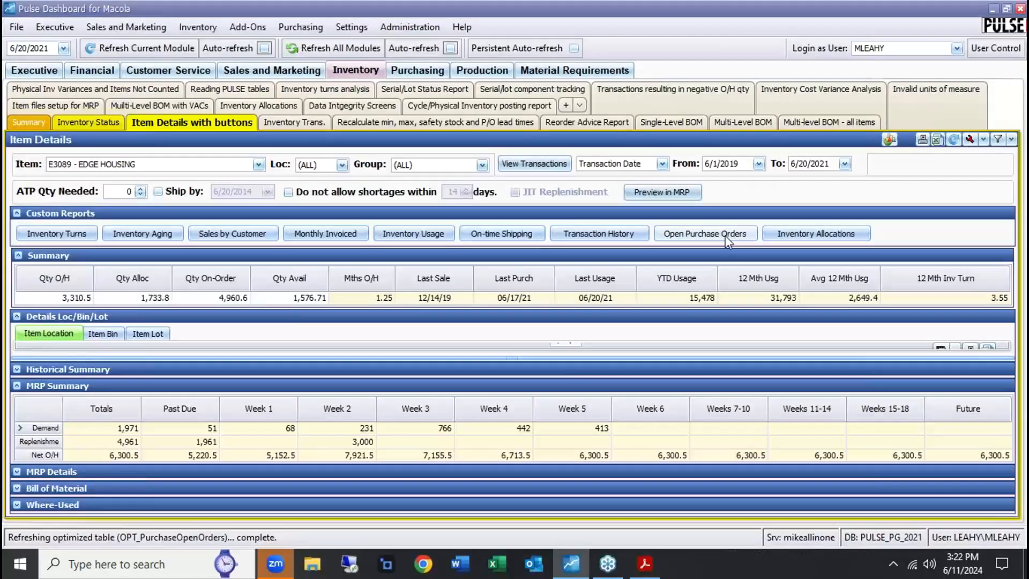
pyautogui.click(792, 237)
pyautogui.press('Escape')
# Step: Open the Item Details view settings, review the custom report buttons and their assigned reports, and cancel
pyautogui.click(950, 125)
pyautogui.click(969, 139)
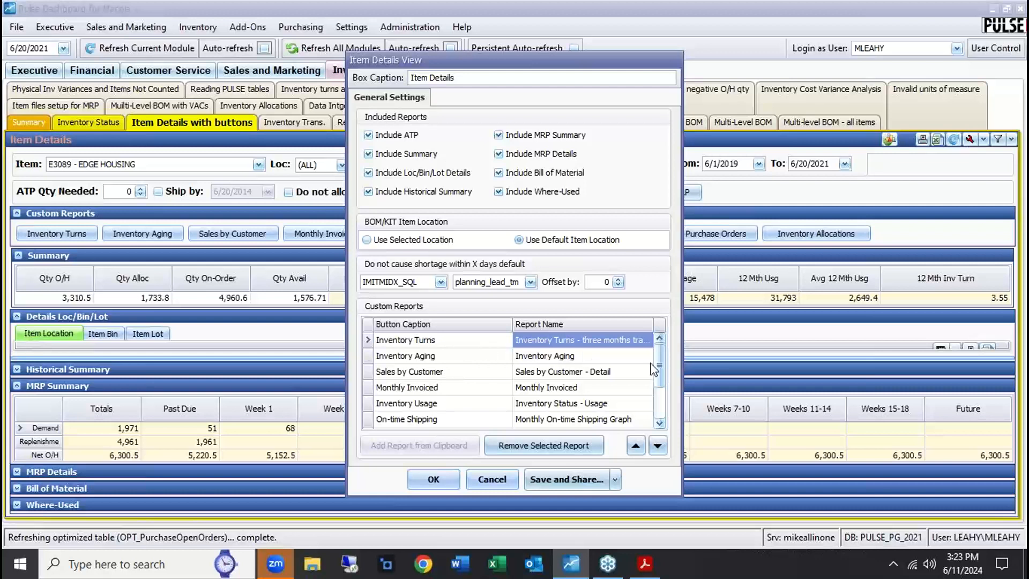
pyautogui.moveTo(660, 369); pyautogui.dragTo(657, 401)
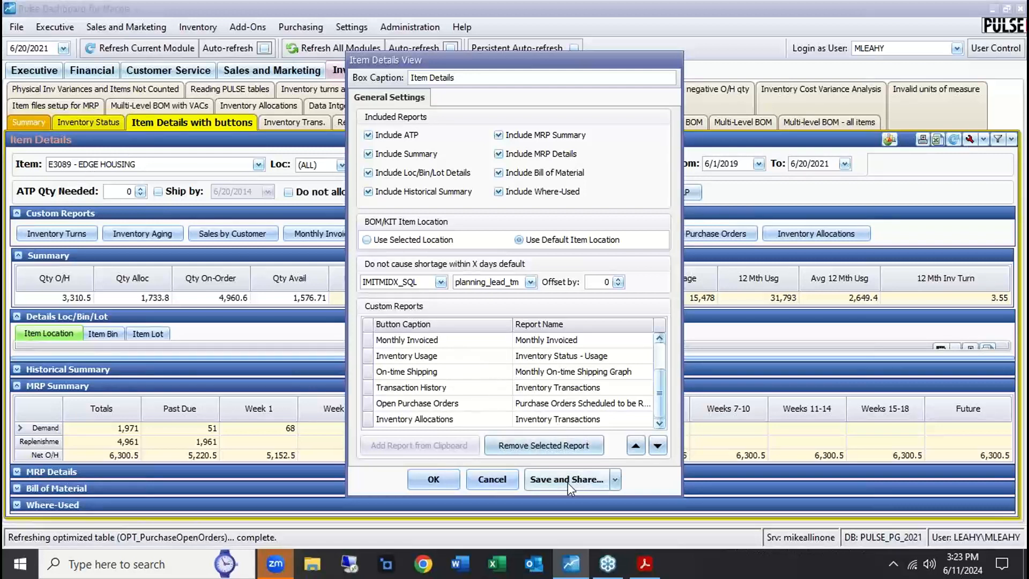
pyautogui.click(498, 484)
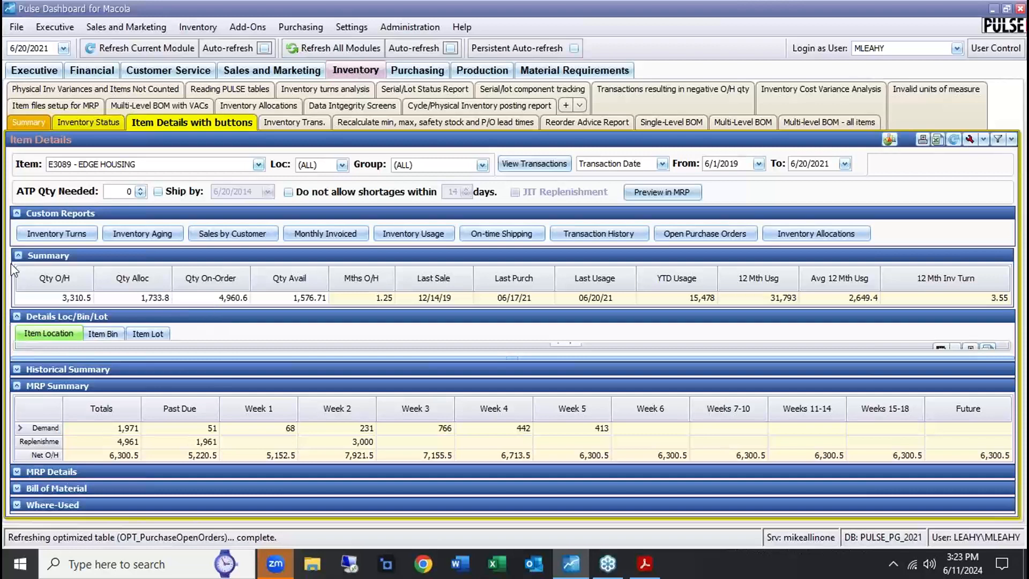
# Step: Expand the item's Historical Summary and collapse the Details Loc/Bin/Lot, Summary and Custom Reports sections
pyautogui.click(14, 316)
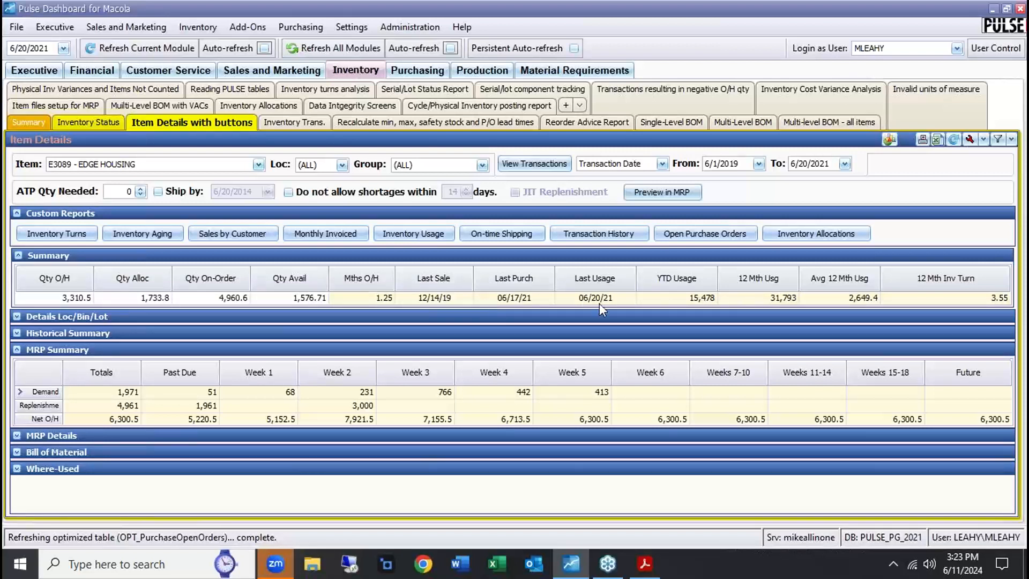
pyautogui.click(17, 333)
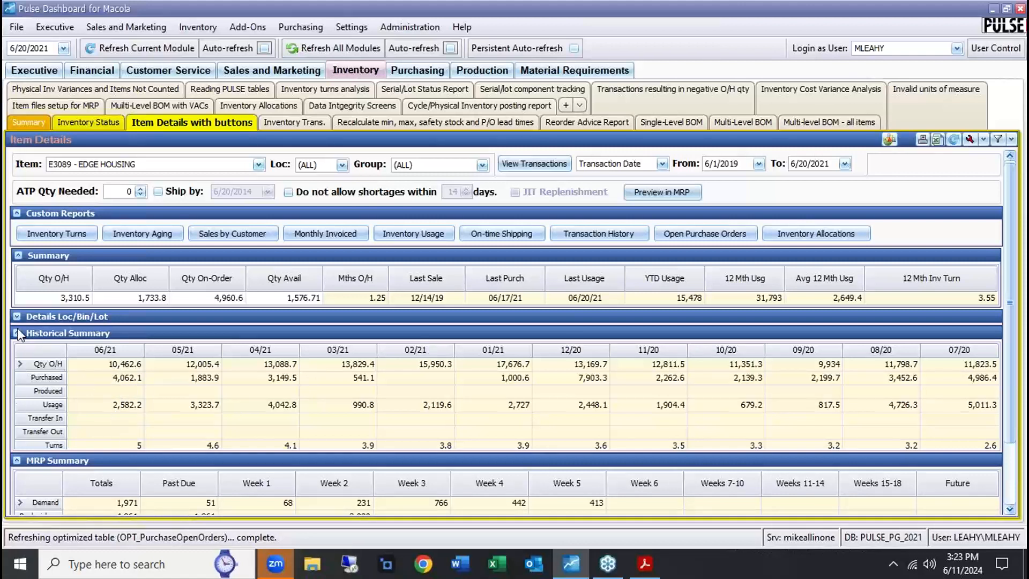
pyautogui.click(19, 256)
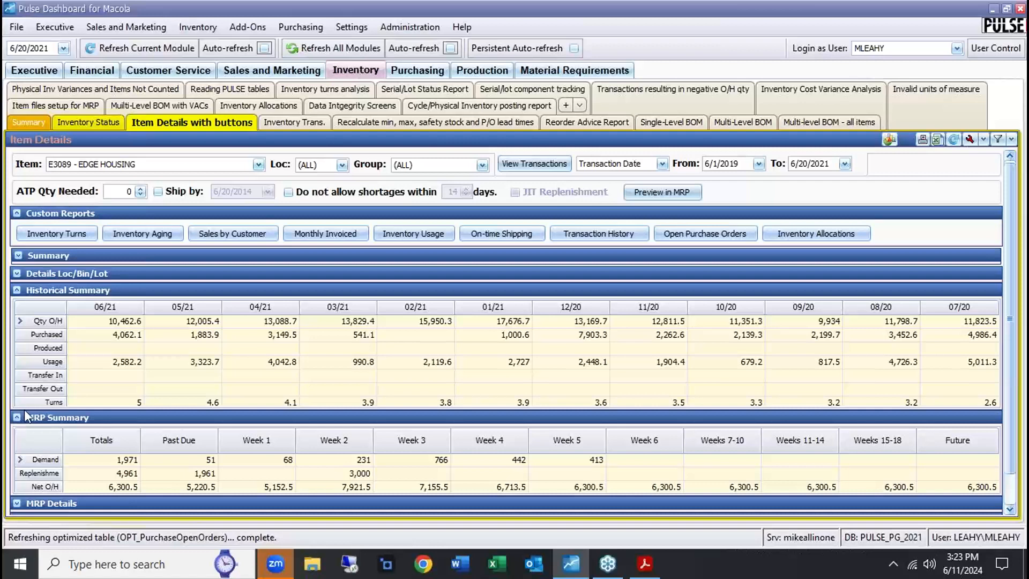
pyautogui.click(14, 212)
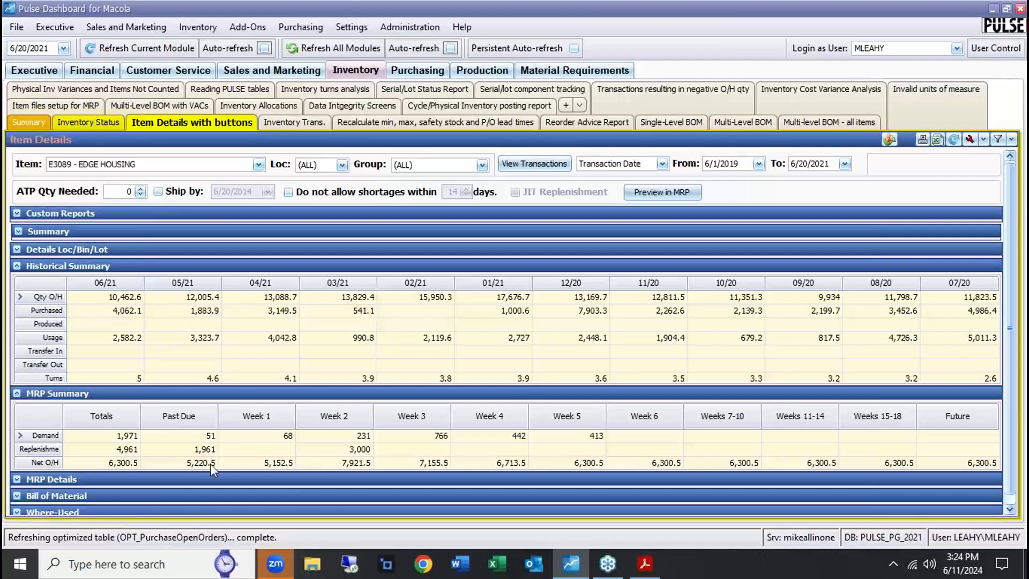
# Step: Collapse the MRP Summary and Historical Summary, review the item's demand and replenishment orders in MRP Details, and collapse that section
pyautogui.click(16, 393)
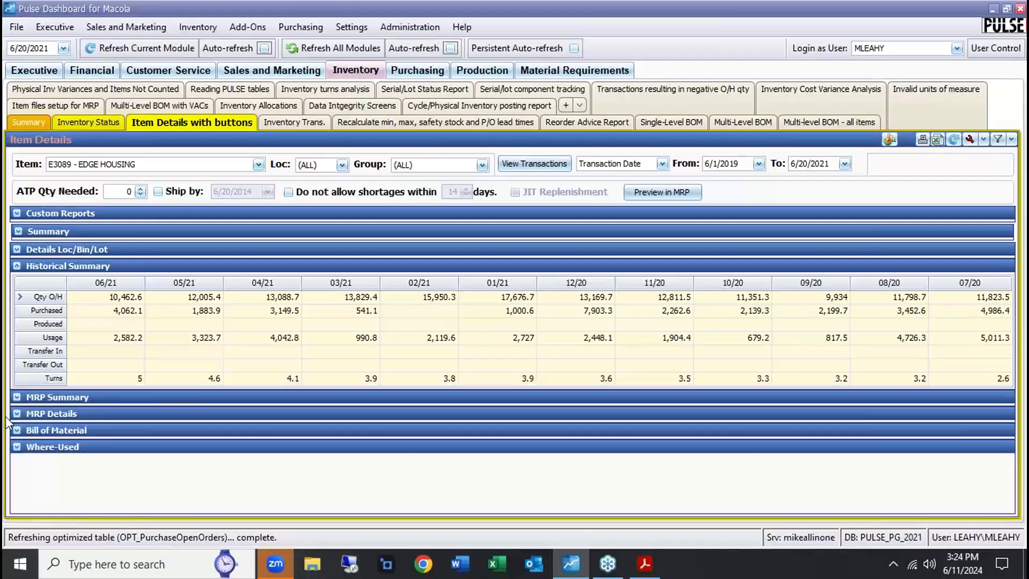
pyautogui.click(17, 414)
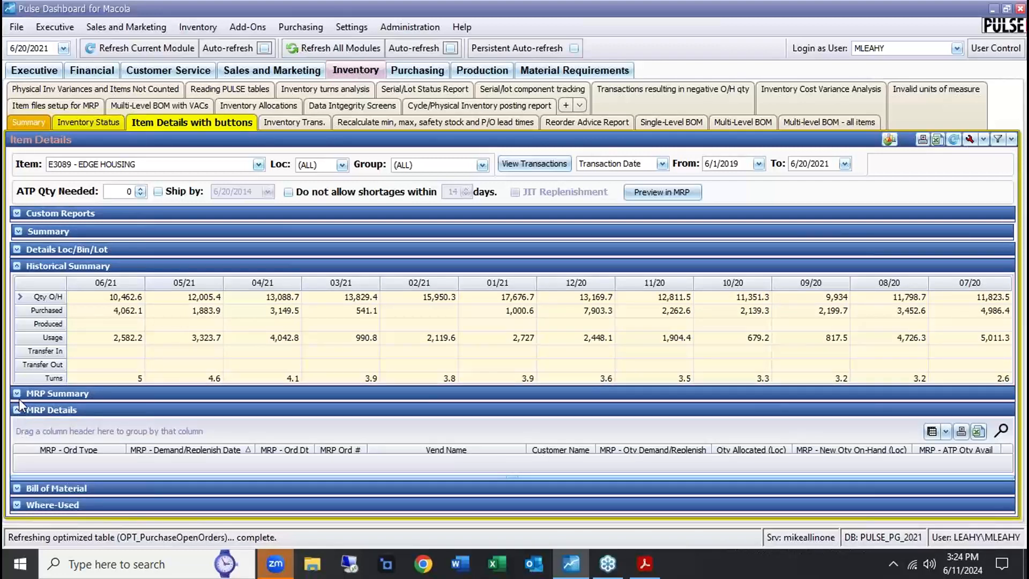
pyautogui.click(17, 266)
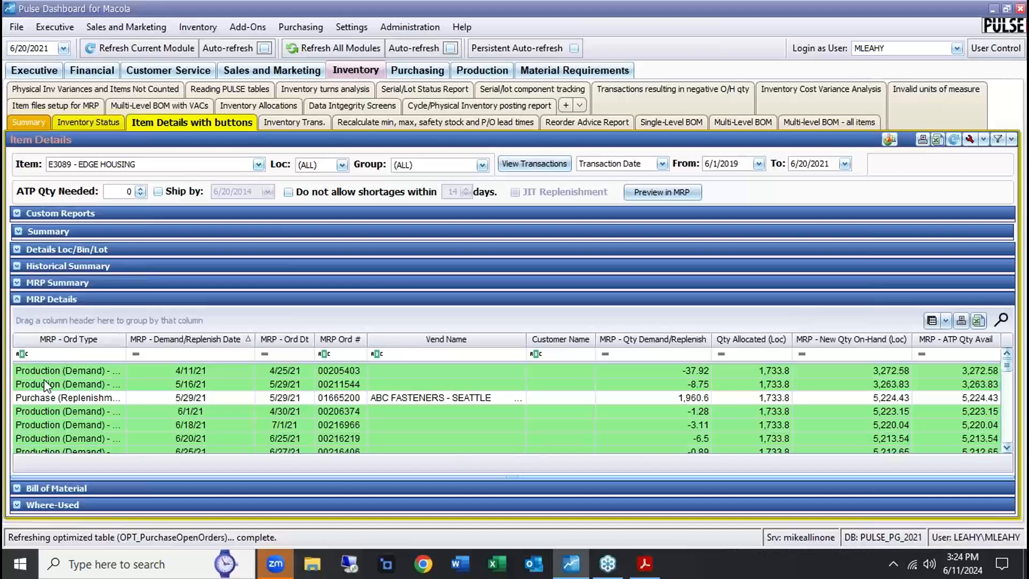
pyautogui.scroll(-5, 98, 386)
pyautogui.scroll(4, 98, 387)
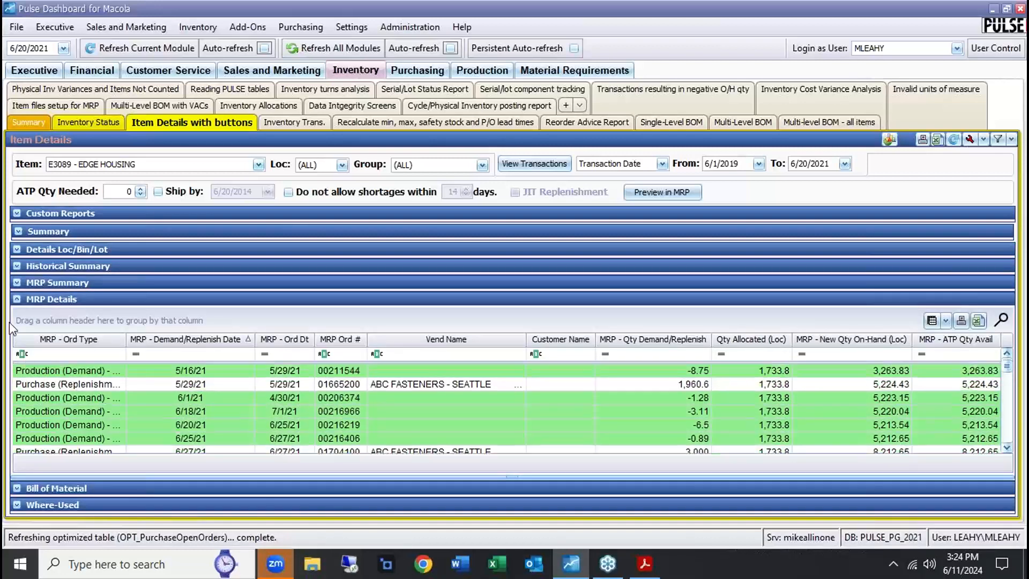
pyautogui.click(16, 300)
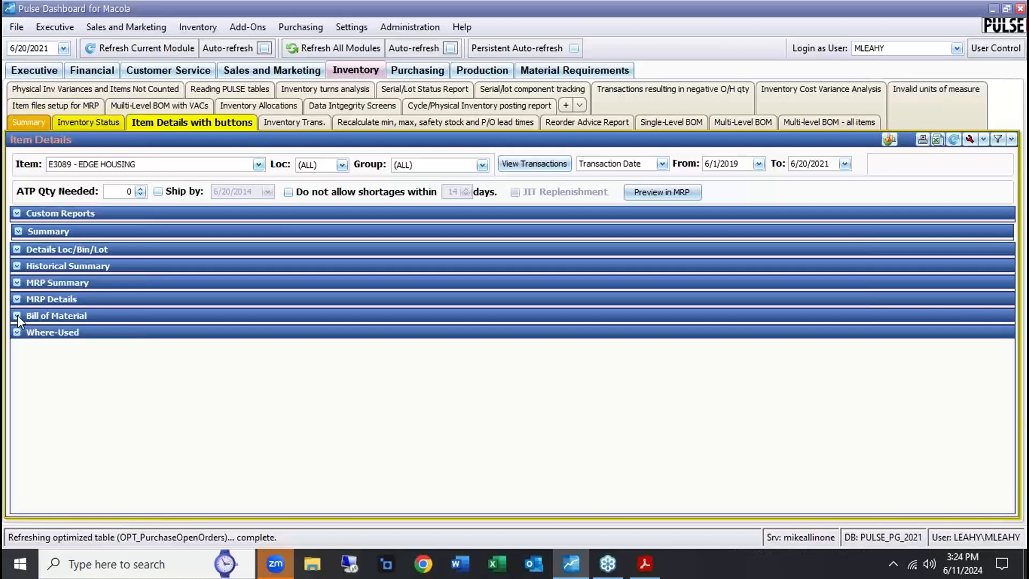
# Step: View the Bill of Material and Where-Used sections for item E3089, collapsing each after viewing
pyautogui.click(17, 315)
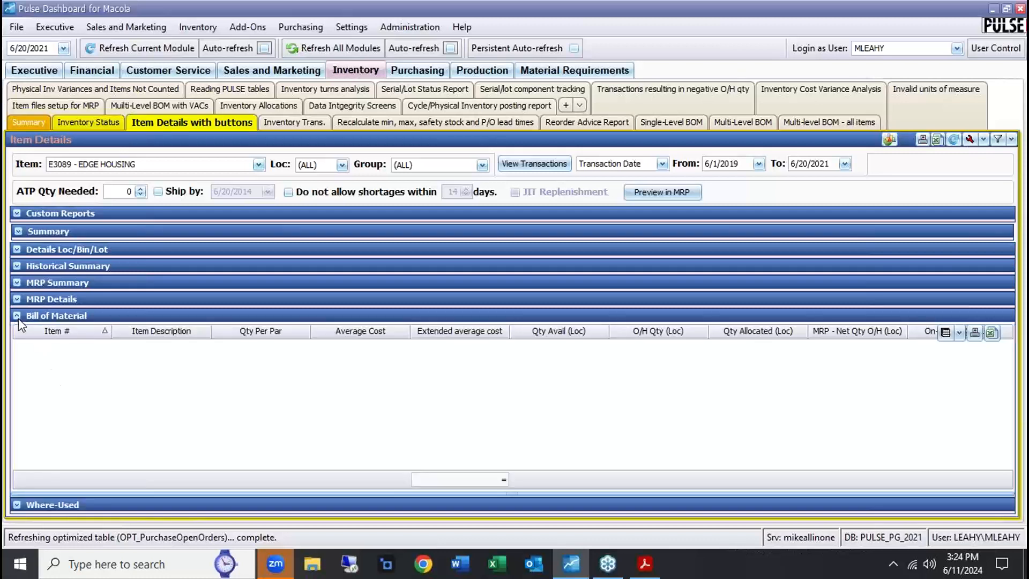
pyautogui.click(18, 316)
pyautogui.click(18, 332)
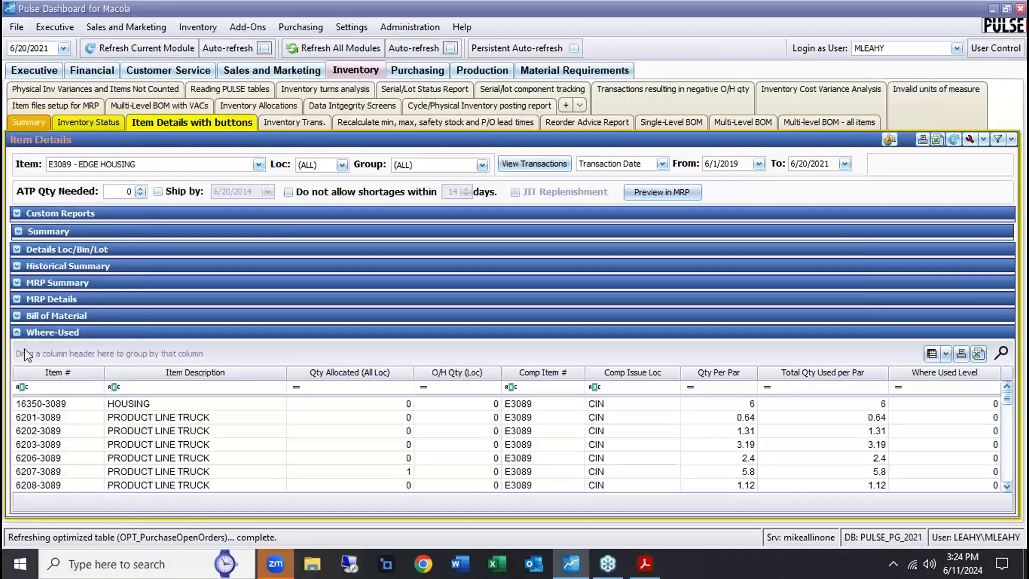
pyautogui.click(18, 332)
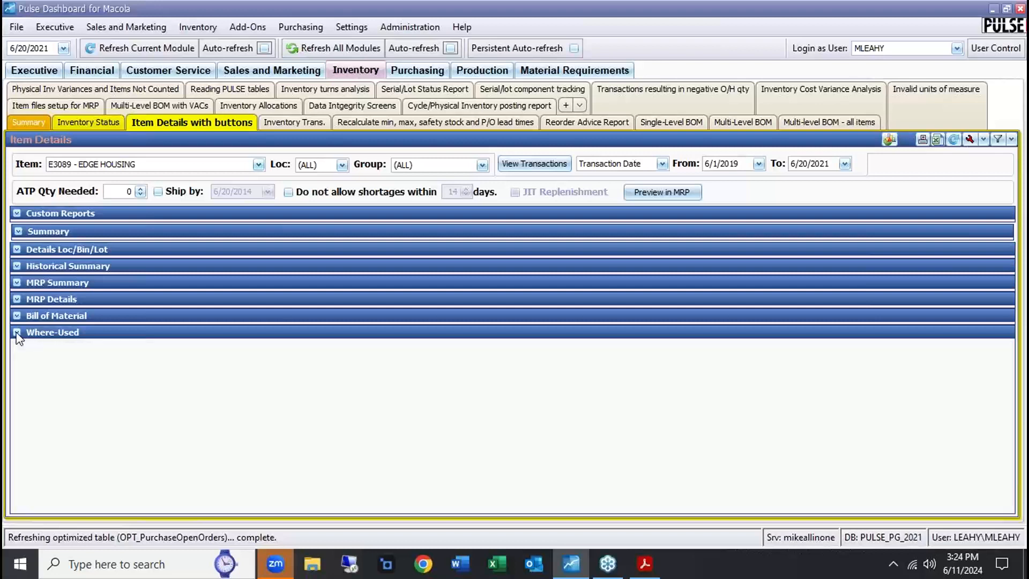
# Step: Expand Details Loc/Bin/Lot, check the columns available for the Item Location grid, and cancel the column selection
pyautogui.click(17, 249)
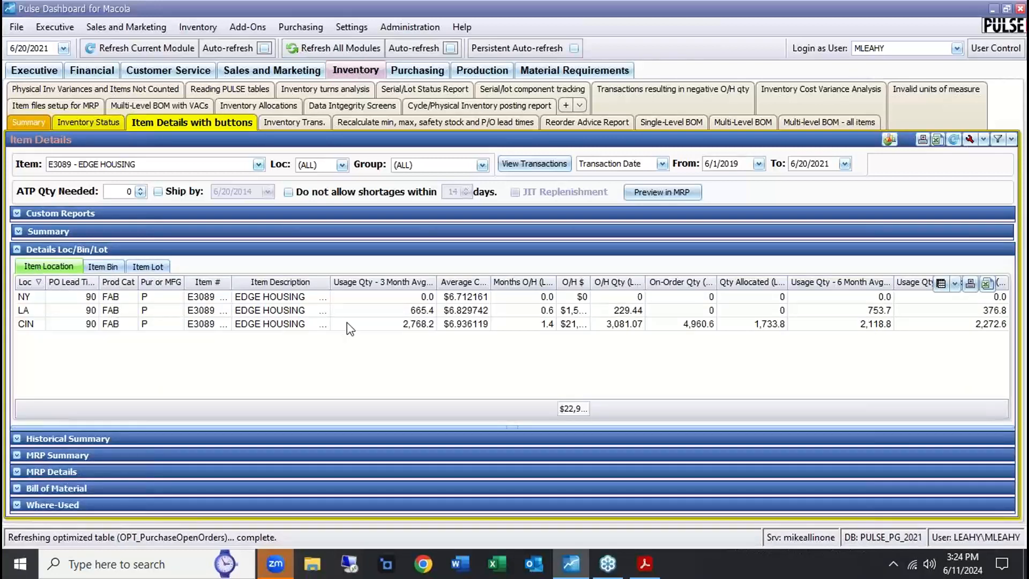
pyautogui.click(942, 284)
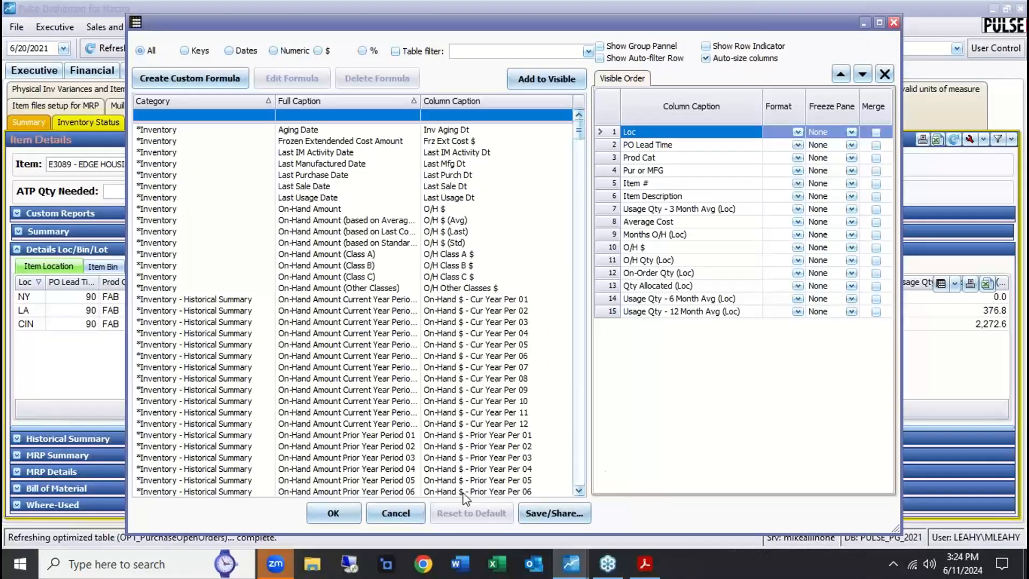
pyautogui.click(394, 512)
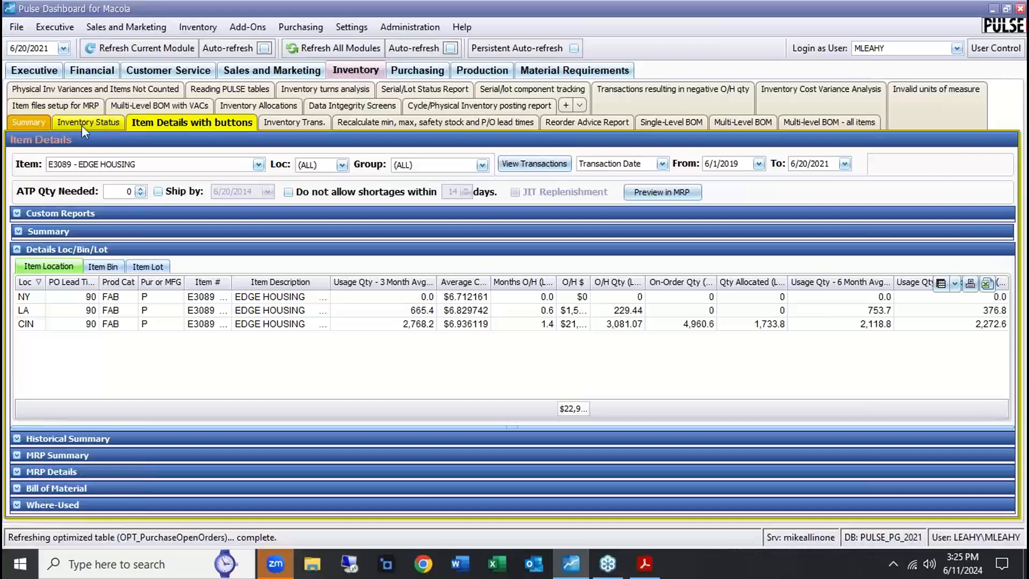
# Step: View the Inventory Summary, and open the view of transactions resulting in negative O/H qty
pyautogui.click(38, 122)
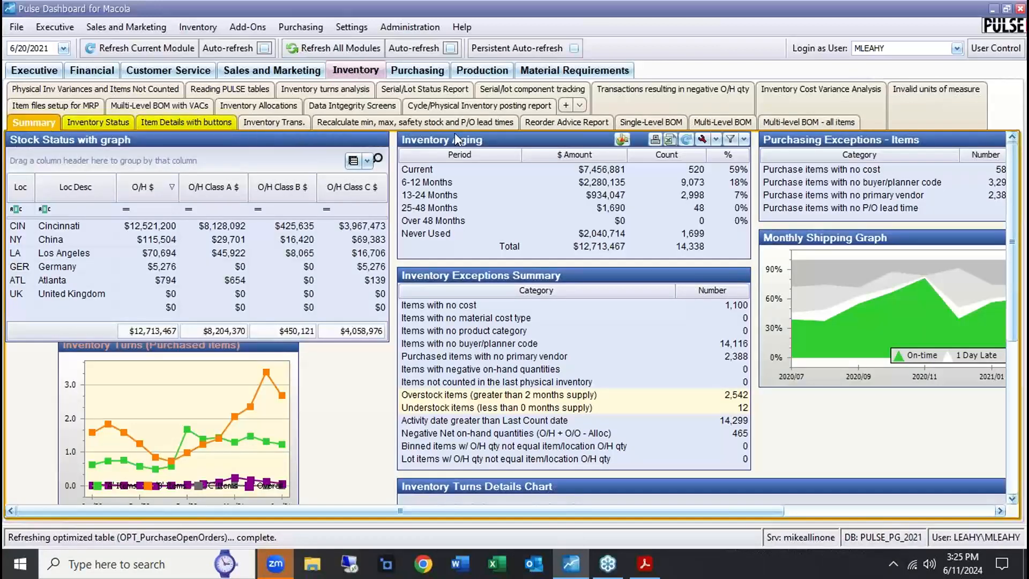
pyautogui.click(634, 99)
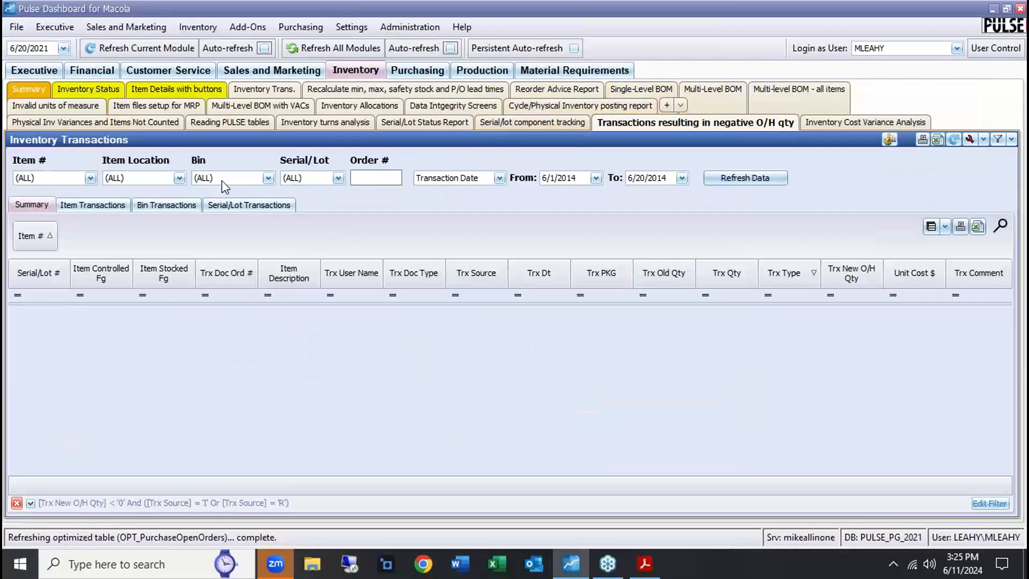
# Step: Set the transaction date range to 6/1/2021 through 6/20/2021 and refresh the negative O/H quantity transactions
pyautogui.click(719, 177)
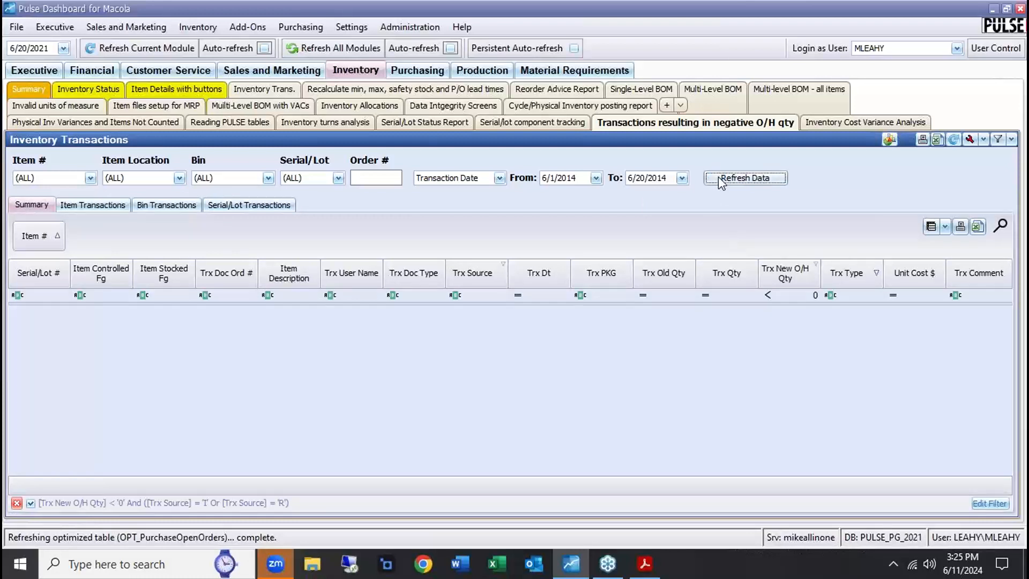
pyautogui.click(670, 179)
pyautogui.moveTo(670, 179); pyautogui.dragTo(649, 177)
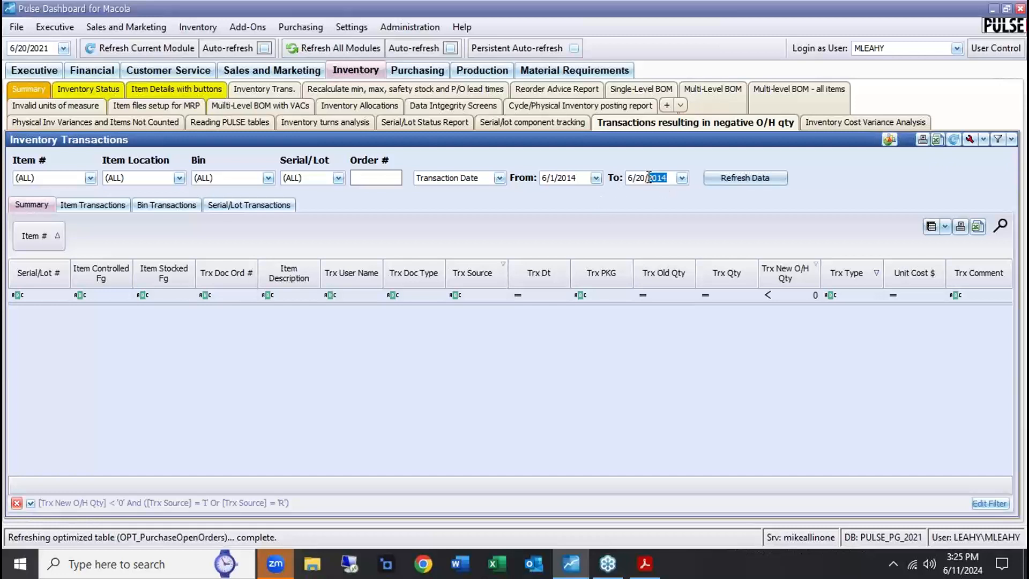
pyautogui.write('2021')
pyautogui.doubleClick(577, 175)
pyautogui.write('2021')
pyautogui.click(742, 182)
pyautogui.click(741, 179)
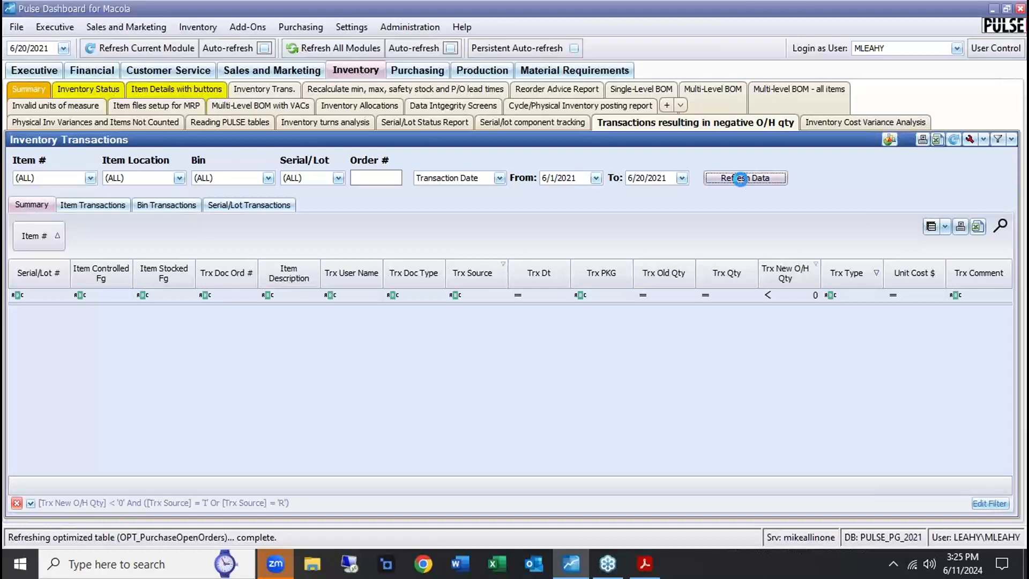
# Step: Expand all item groups in the transactions grid and review the transactions that drove on-hand quantities negative
pyautogui.rightClick(121, 240)
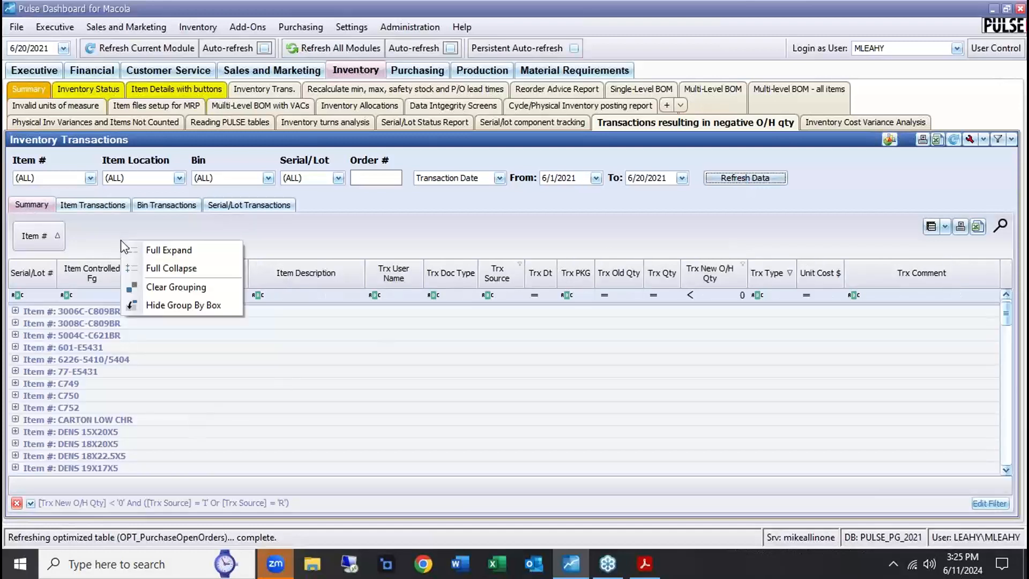
pyautogui.click(166, 255)
pyautogui.scroll(-1, 153, 324)
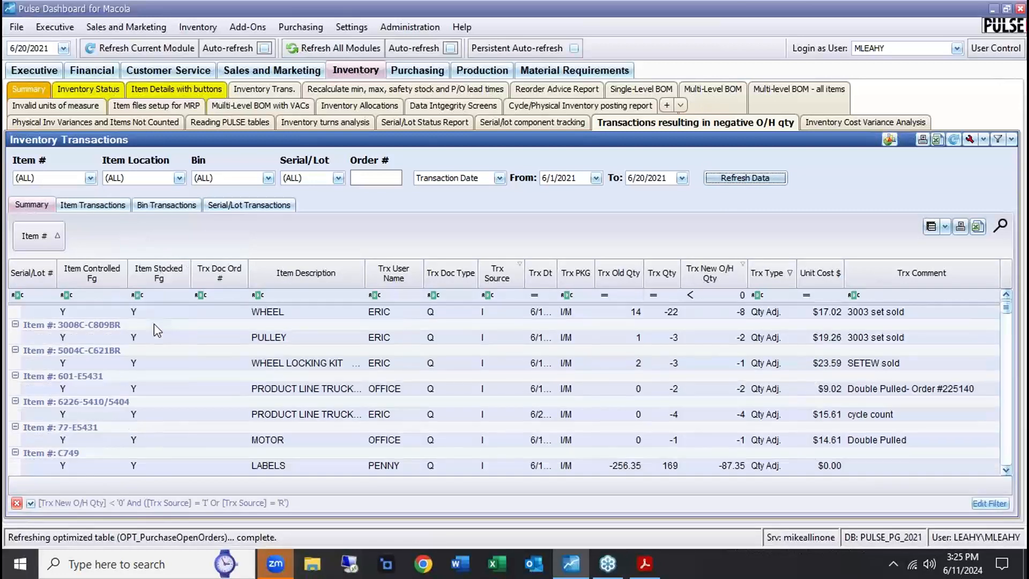
pyautogui.scroll(-3, 153, 324)
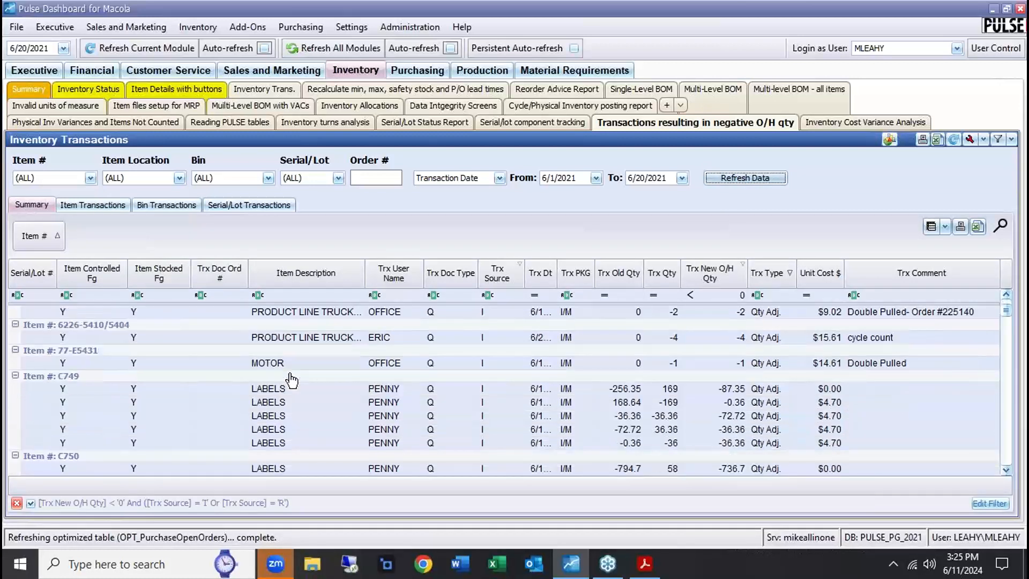
pyautogui.scroll(-1, 290, 332)
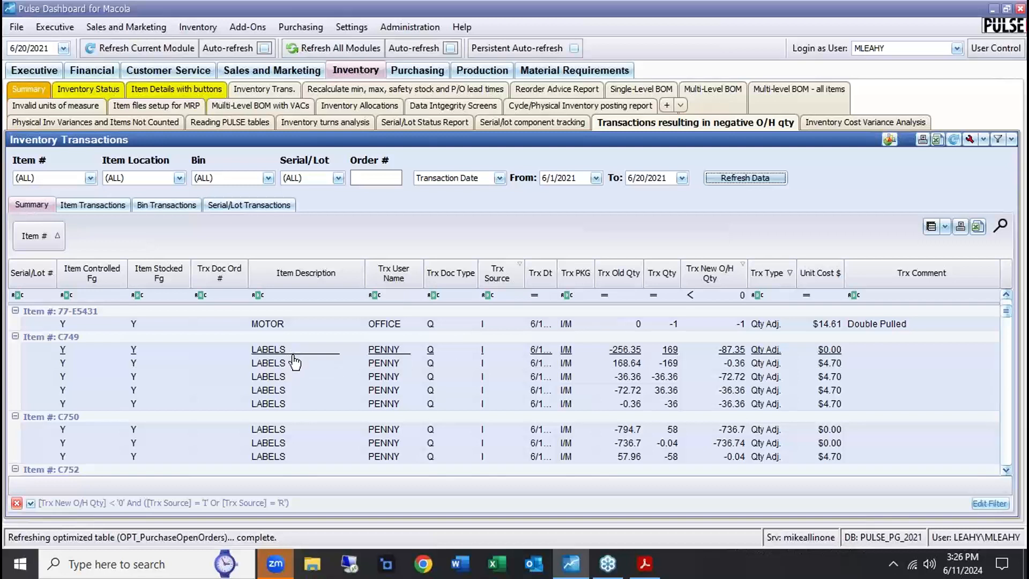
pyautogui.scroll(-3, 292, 414)
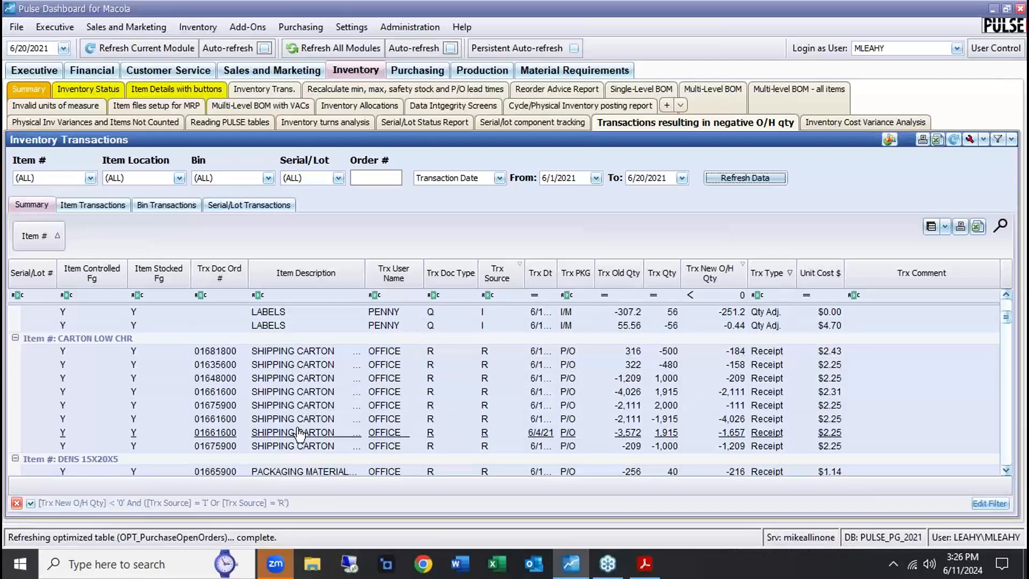
pyautogui.scroll(-1, 299, 433)
pyautogui.scroll(1, 299, 433)
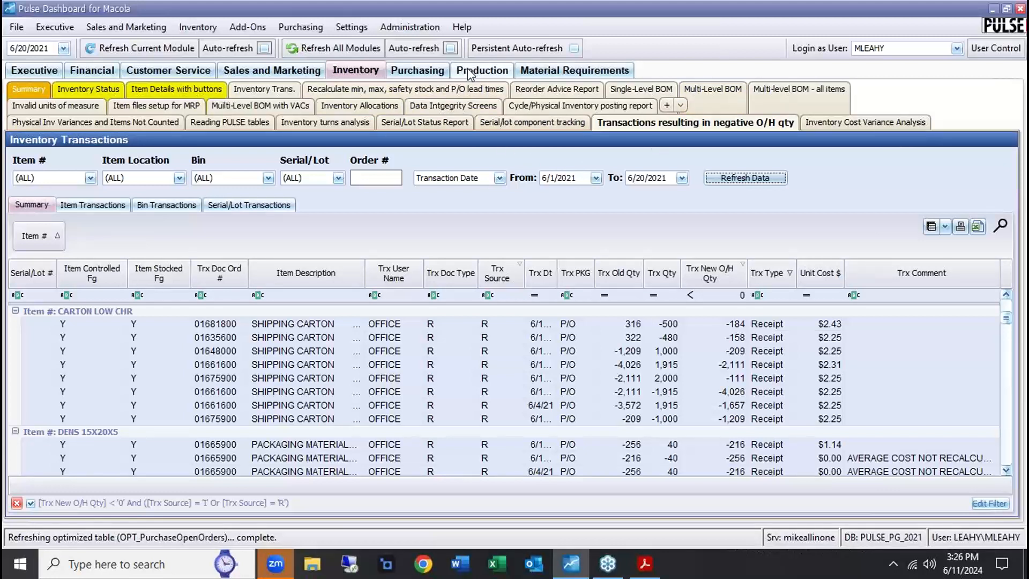
# Step: Open the Supplier Scoreboard in Purchasing, sort the Vendor Performance grid by vendor name, and browse to Mercury Supply
pyautogui.click(430, 72)
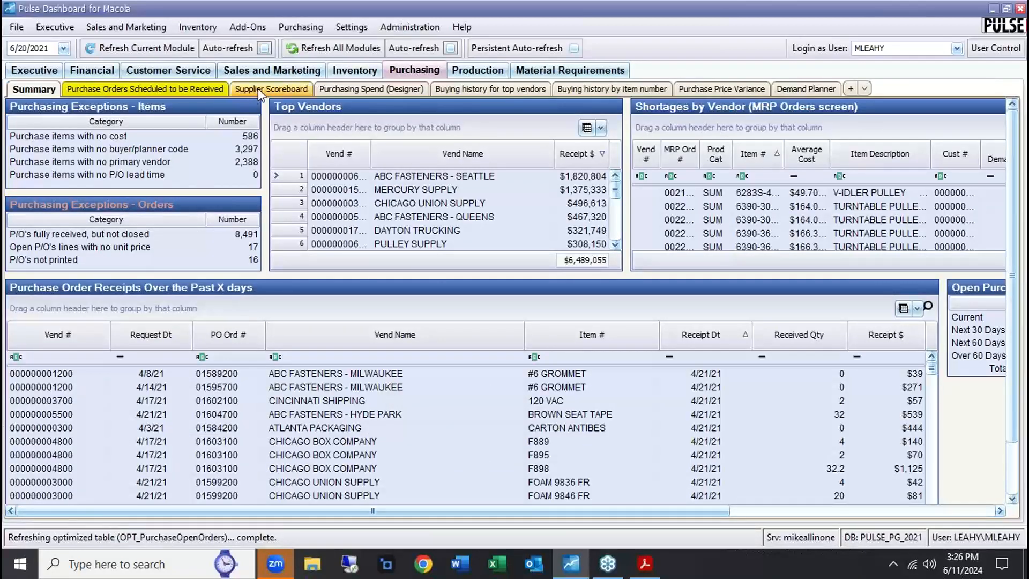
pyautogui.click(260, 92)
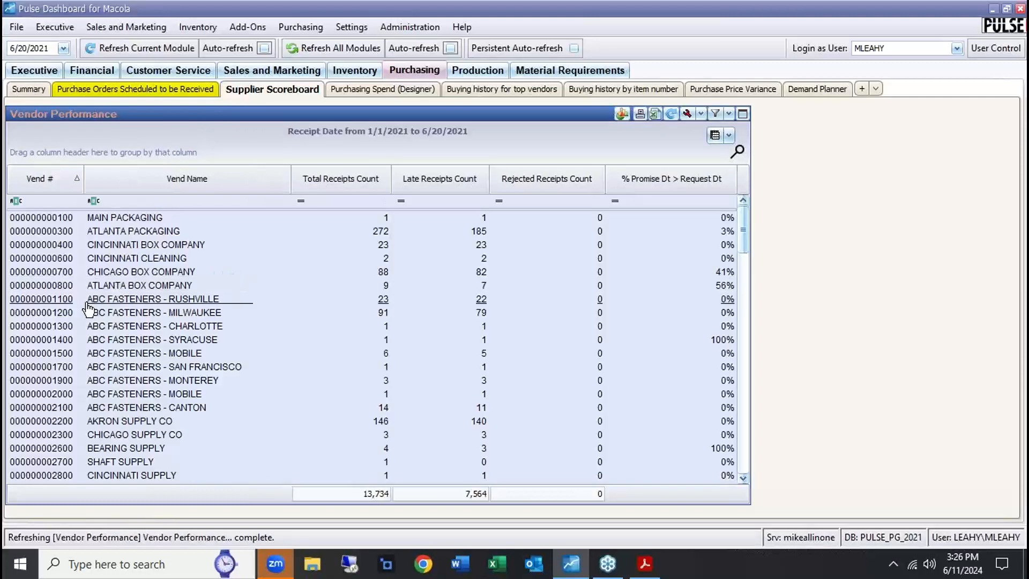
pyautogui.scroll(-7, 117, 354)
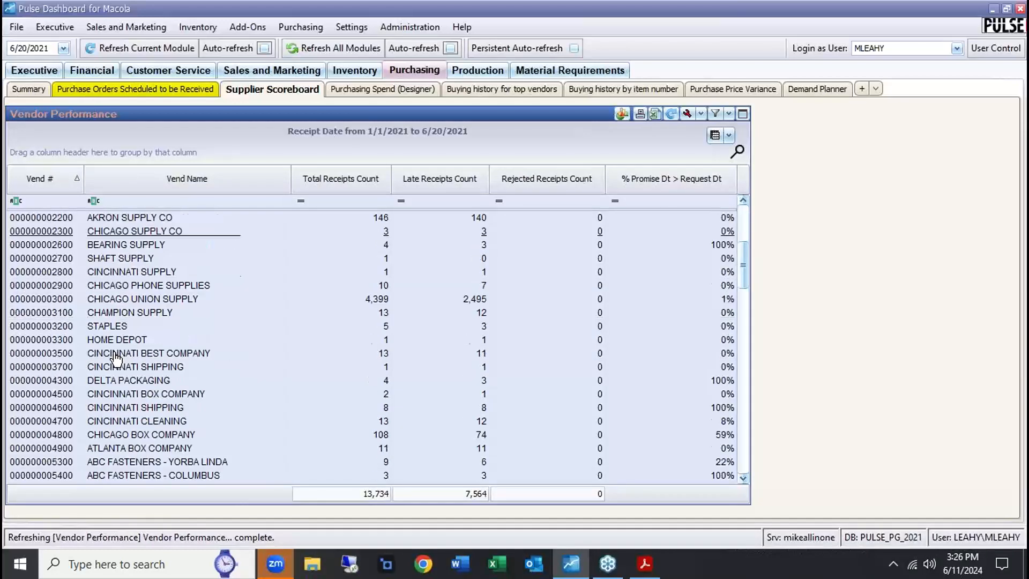
pyautogui.scroll(-1, 117, 357)
pyautogui.click(162, 183)
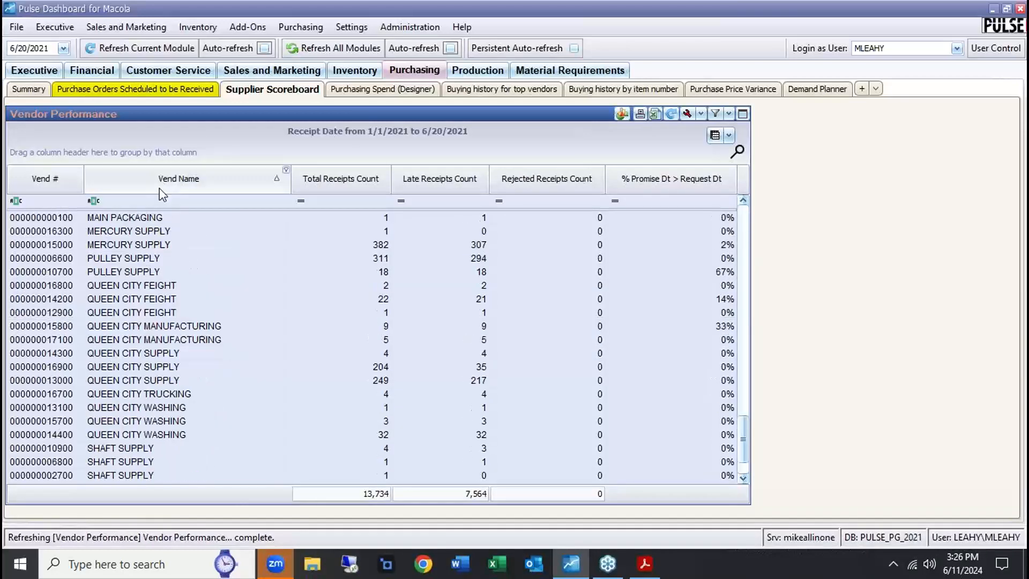
pyautogui.scroll(5, 125, 277)
pyautogui.scroll(-3, 127, 295)
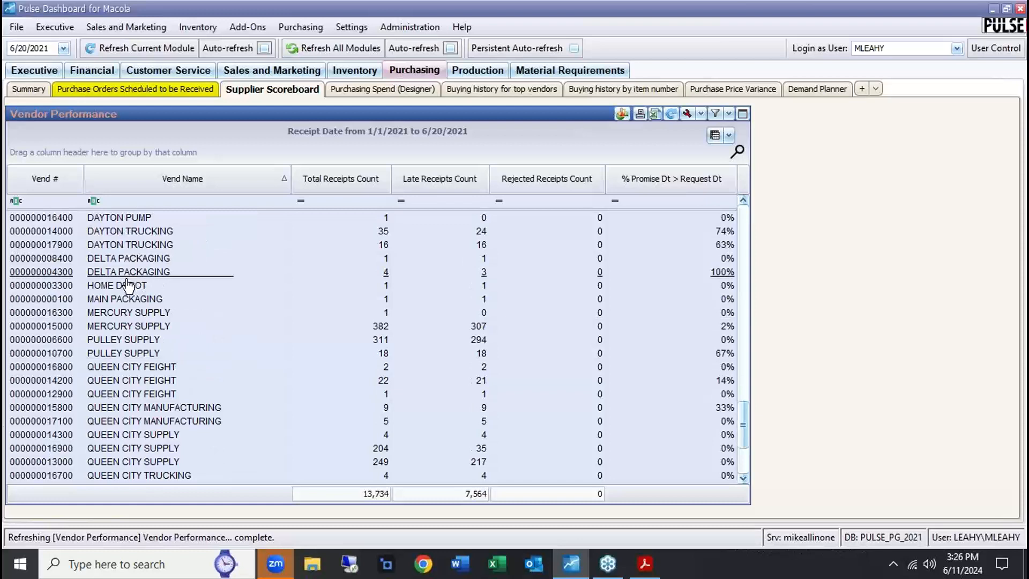
# Step: Open the vendor summary for Mercury Supply with 382 total receipts, review its receipts breakdown and Receipt Details, and close it
pyautogui.click(130, 325)
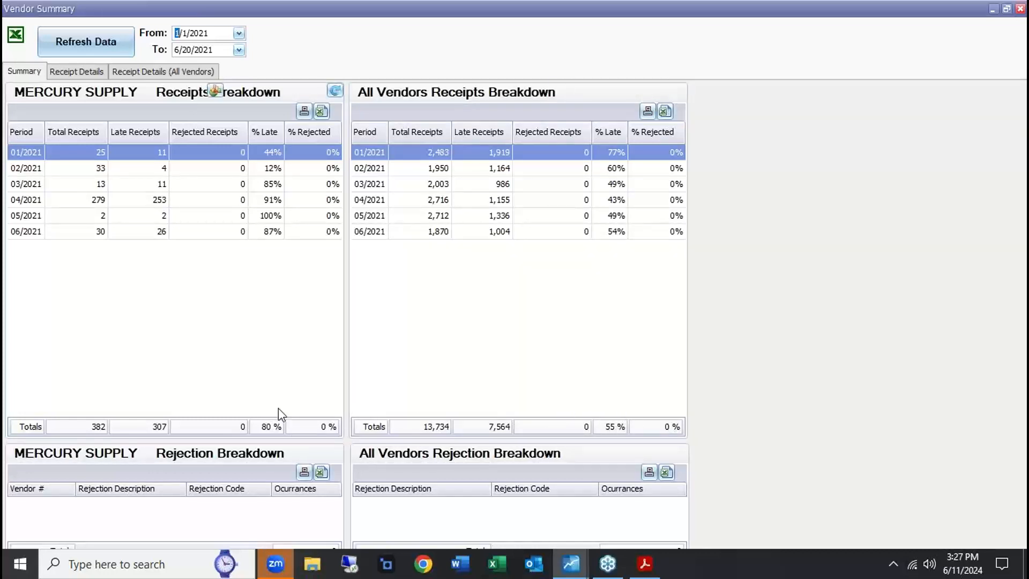
pyautogui.click(82, 71)
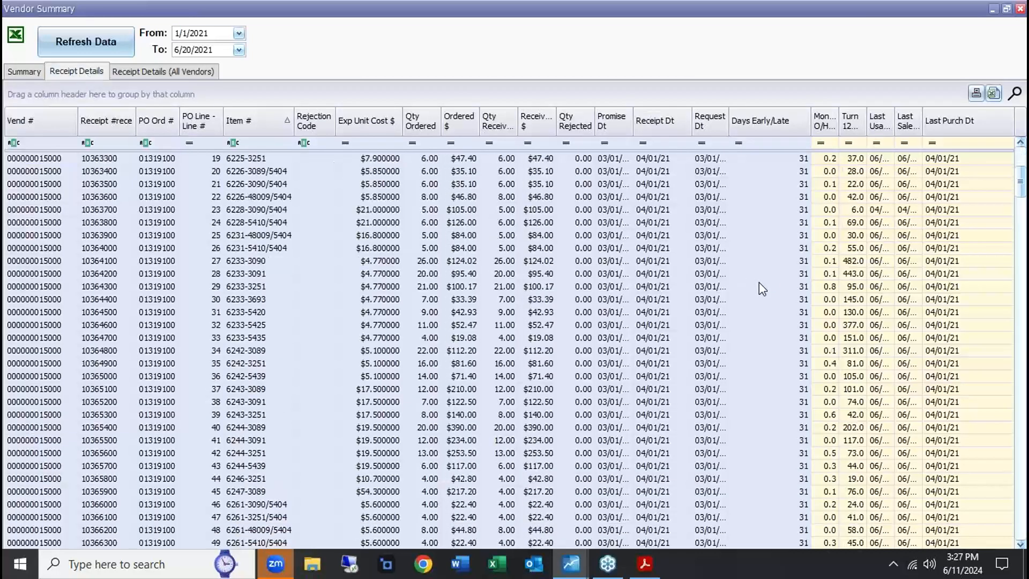
pyautogui.scroll(-14, 760, 282)
pyautogui.scroll(16, 769, 280)
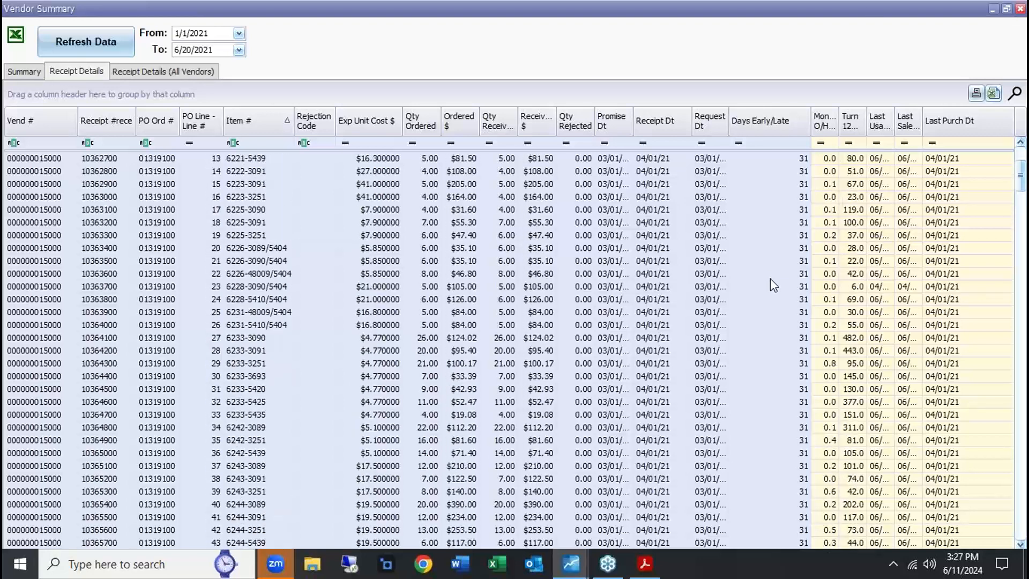
pyautogui.scroll(4, 770, 284)
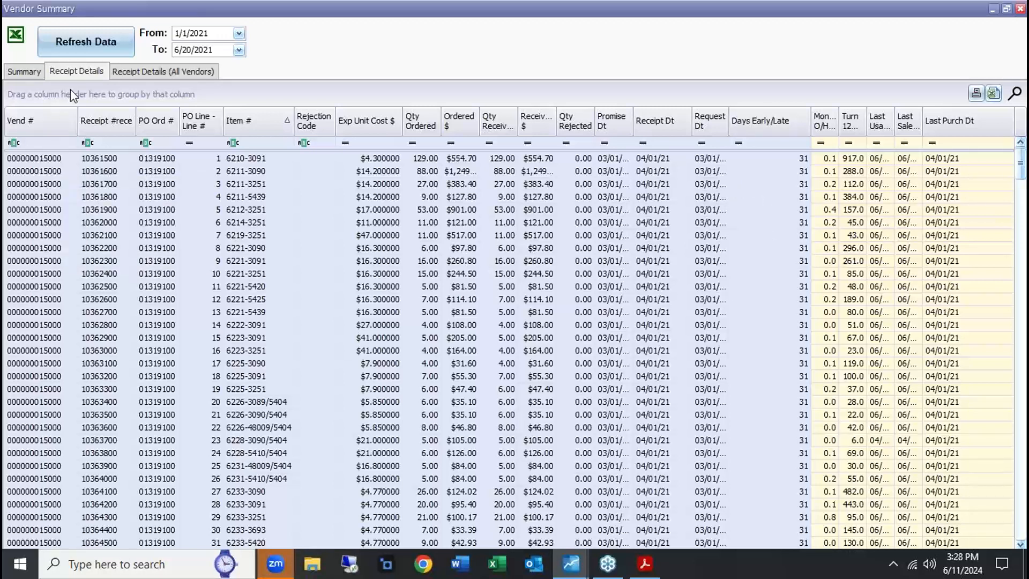
pyautogui.click(1020, 9)
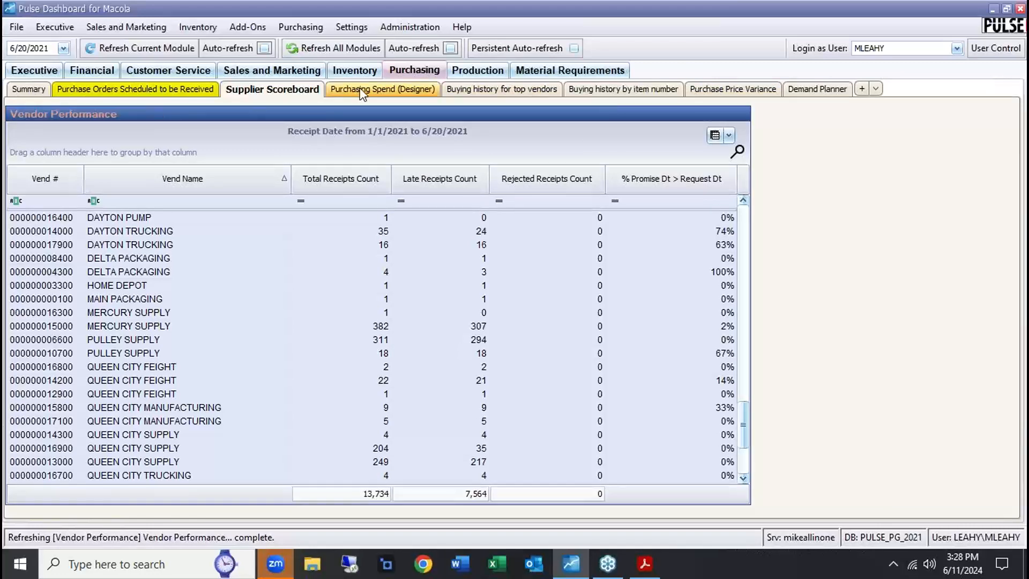
# Step: In Buying history for top vendors, compare purchase order receipts for Chicago Union Supply, Cincinnati First Aid, Queen City Supply and Cincinnati Temperature Control
pyautogui.click(457, 95)
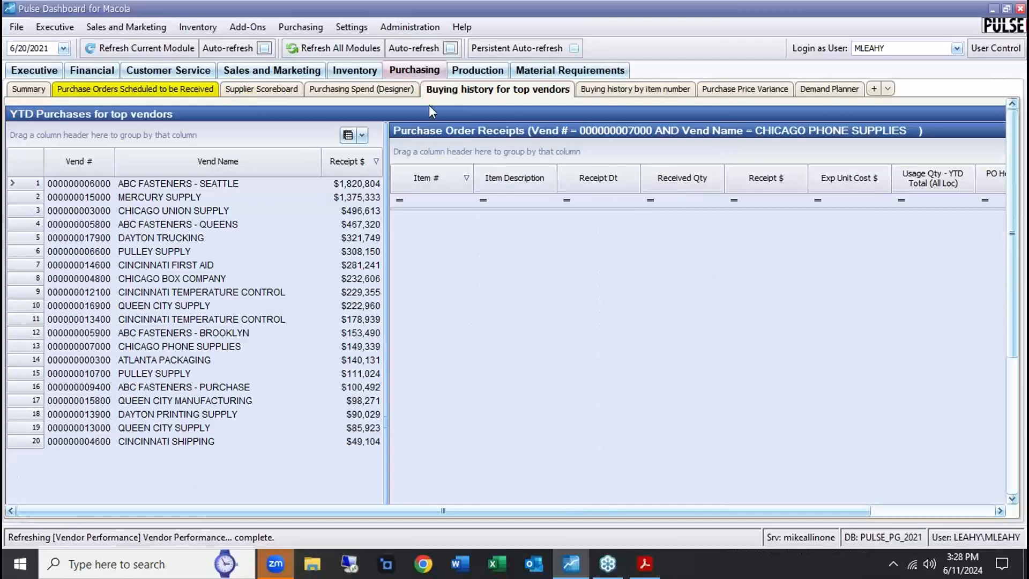
pyautogui.moveTo(399, 107)
pyautogui.mouseDown()
pyautogui.moveTo(394, 247)
pyautogui.moveTo(391, 113)
pyautogui.mouseUp()
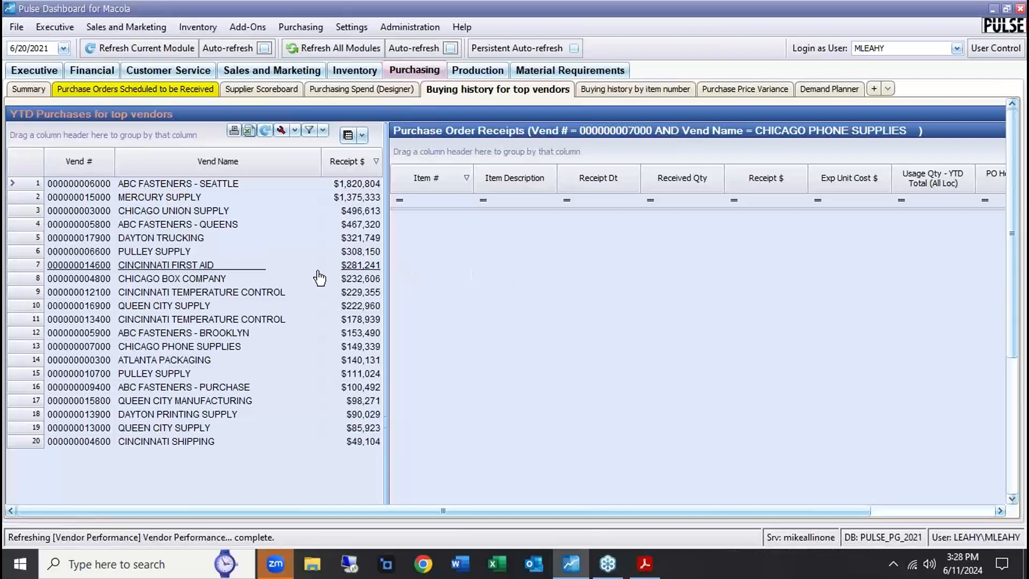
pyautogui.click(184, 211)
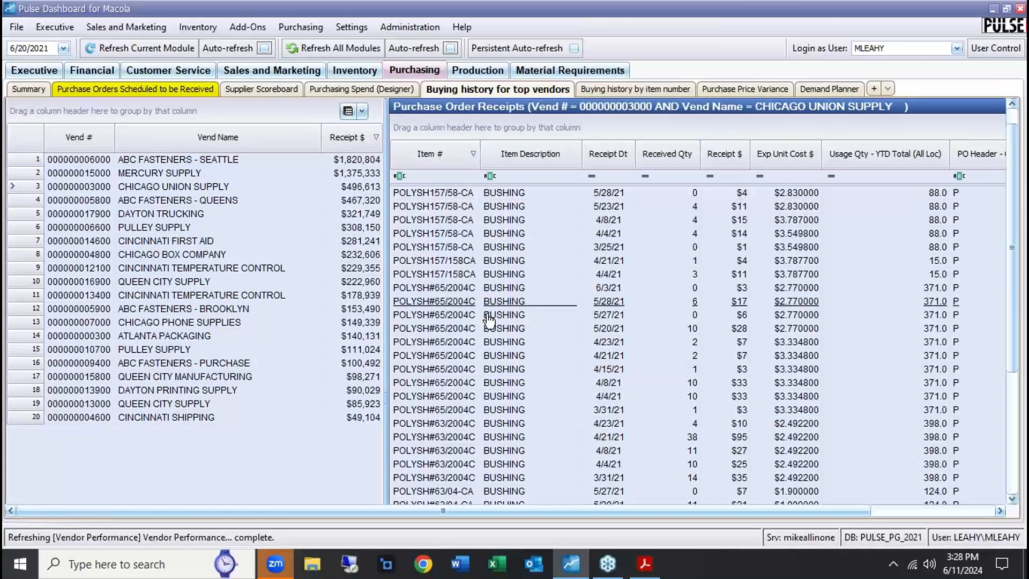
pyautogui.moveTo(467, 298)
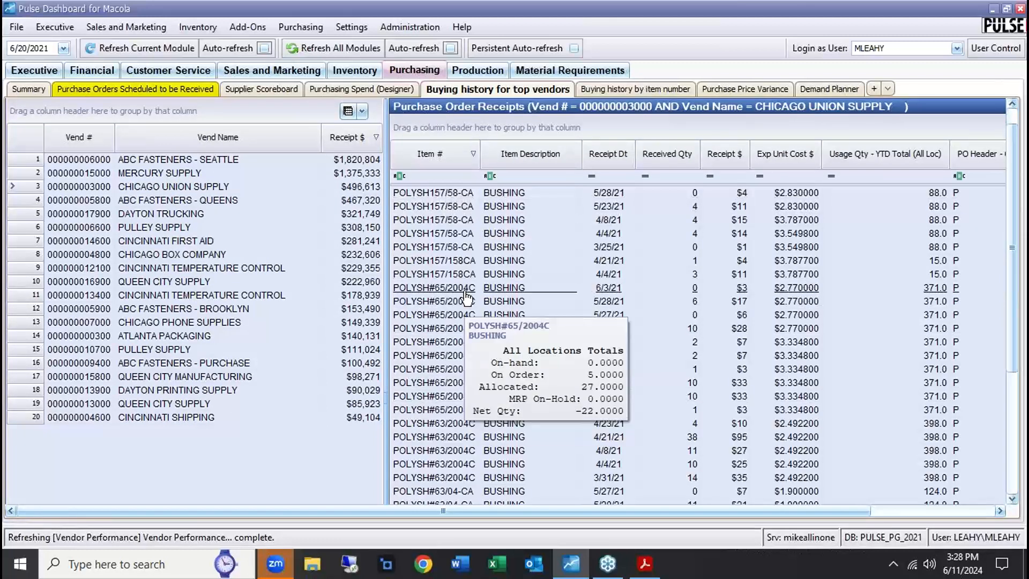
pyautogui.click(161, 228)
pyautogui.click(158, 243)
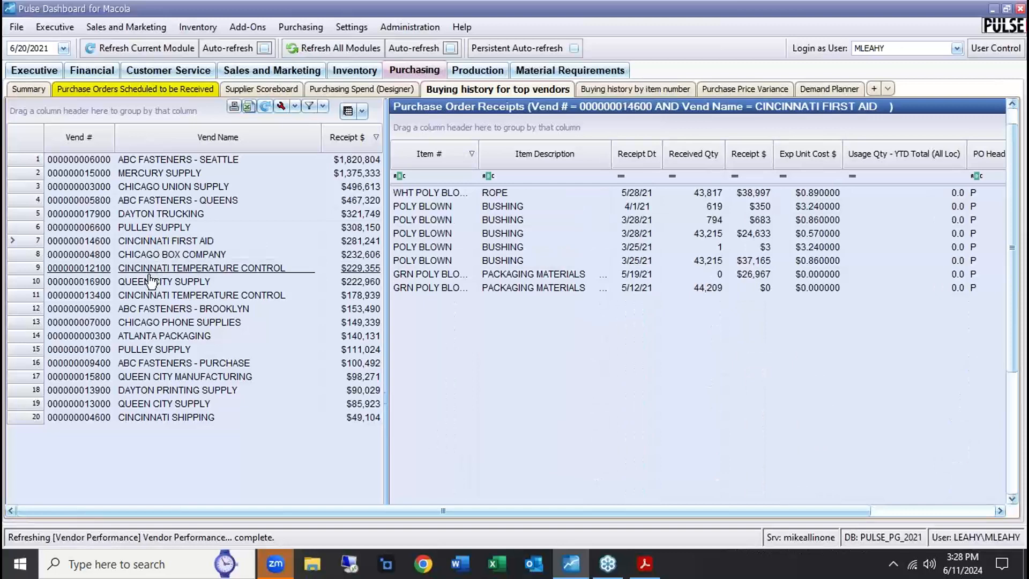
pyautogui.click(144, 281)
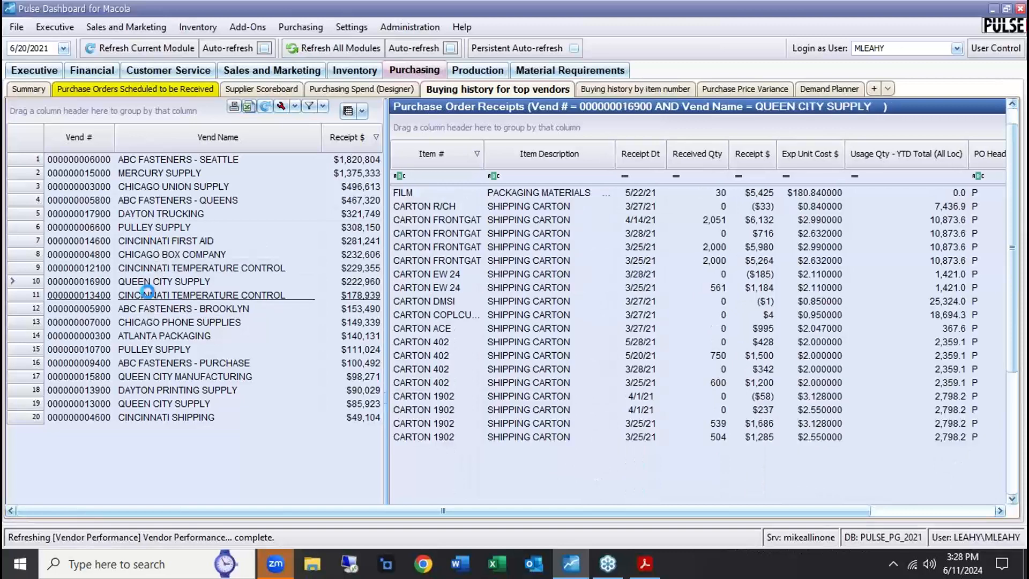
pyautogui.click(148, 293)
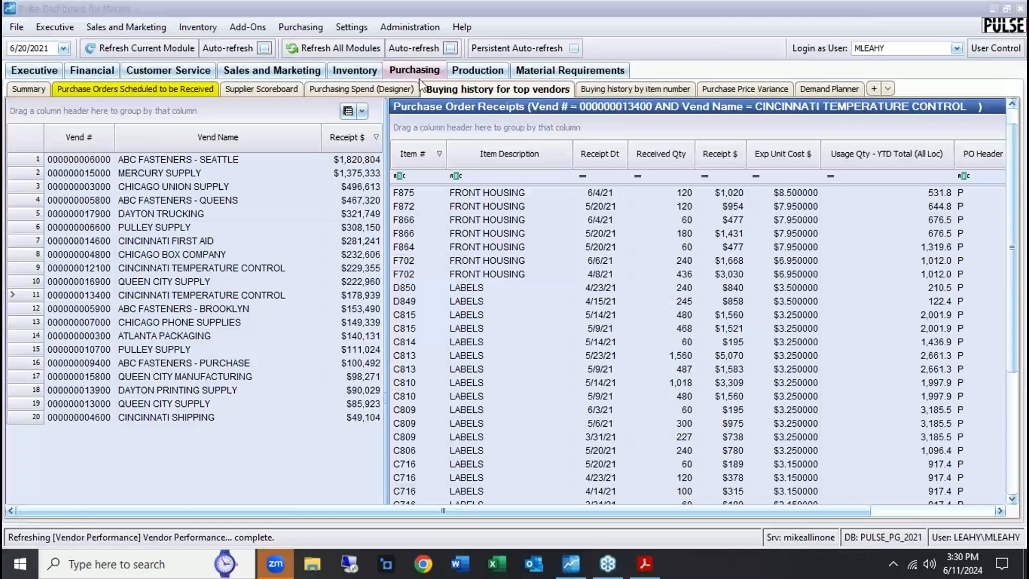
# Step: View the production component shortages, examine the demand and replenishment orders for item POLY SH #308-CA, close them, and return to Inventory
pyautogui.click(462, 73)
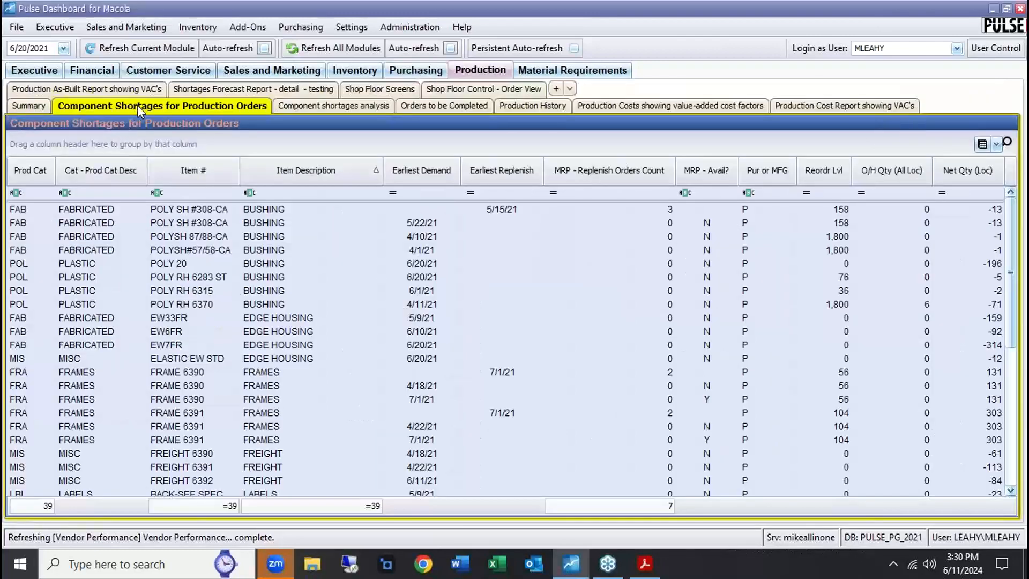
pyautogui.doubleClick(152, 209)
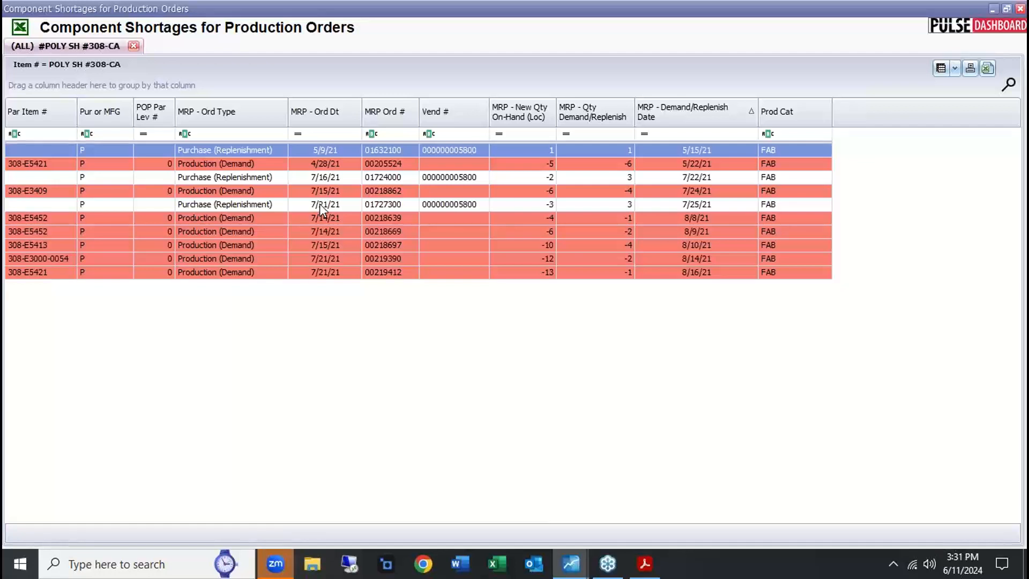
pyautogui.press('Escape')
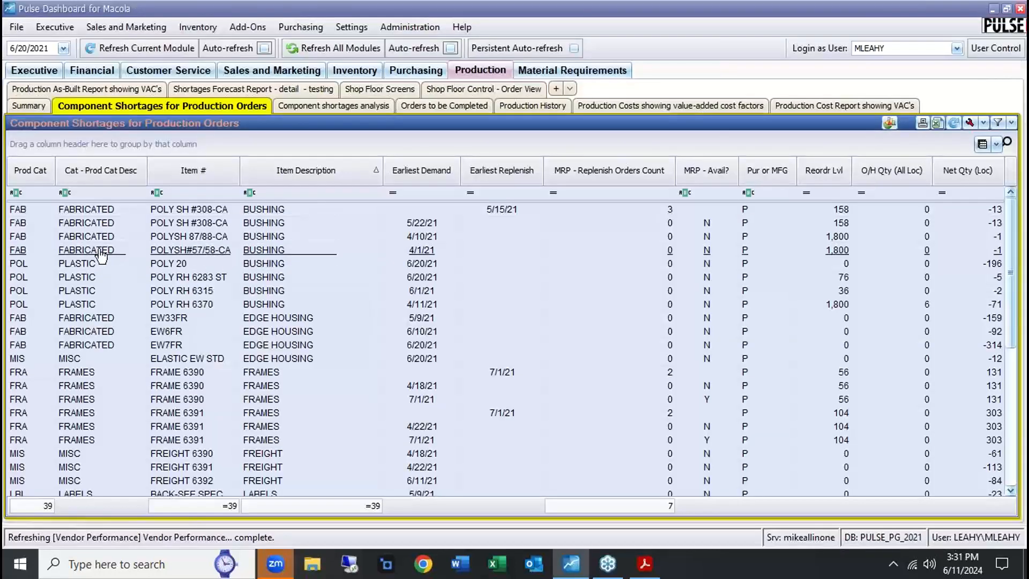
pyautogui.click(365, 75)
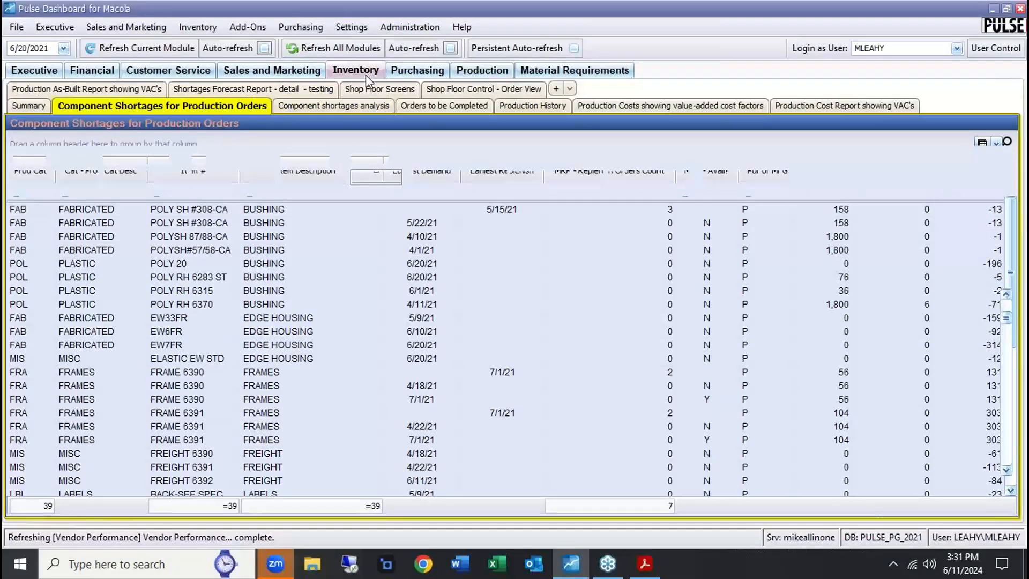